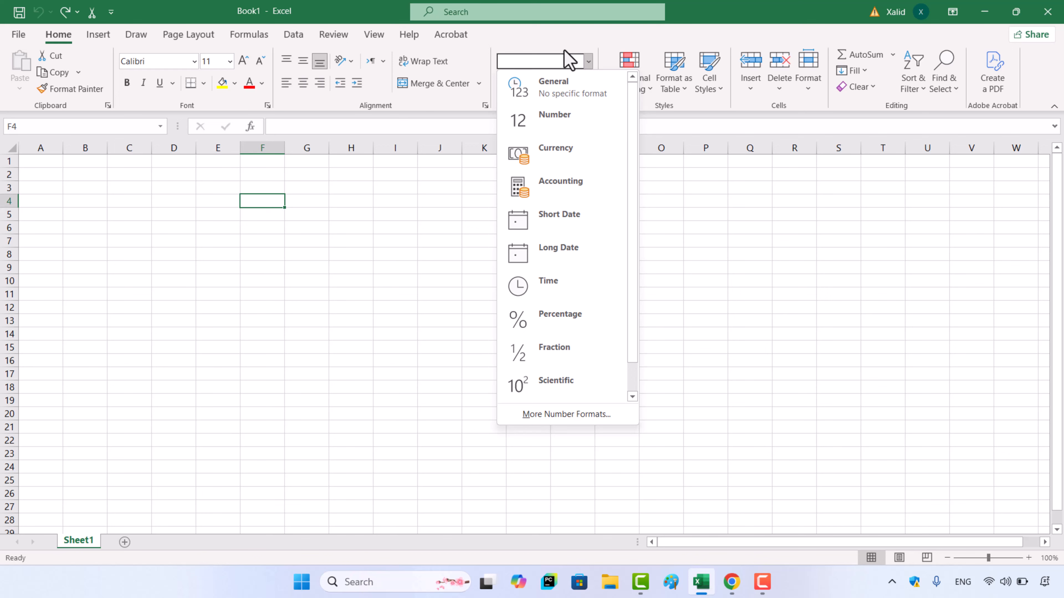
# Look over the available number formats and the number categories in the Format Cells dialog
pyautogui.click(561, 56)
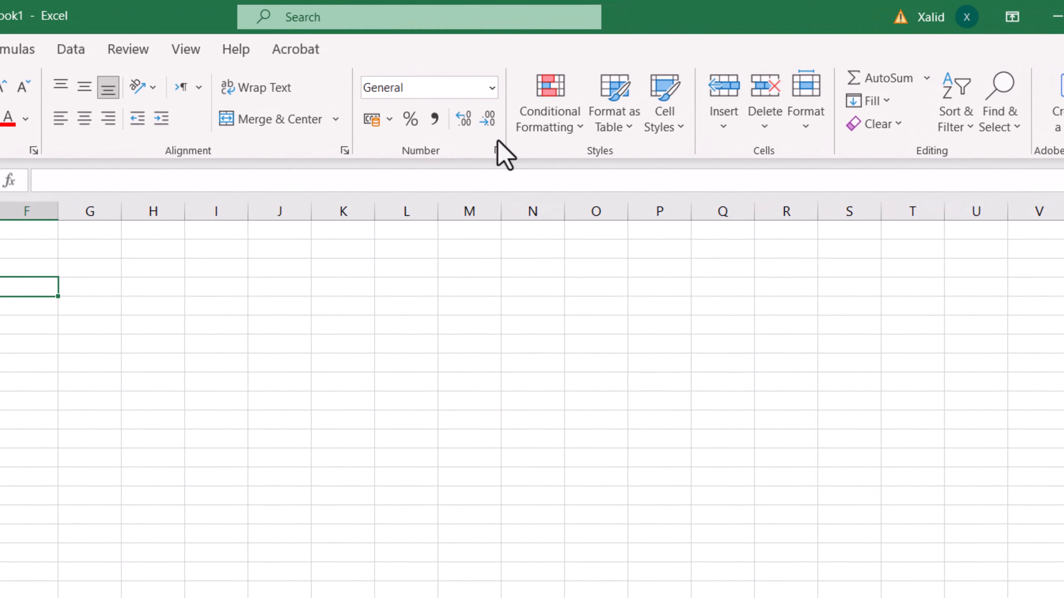
pyautogui.click(497, 151)
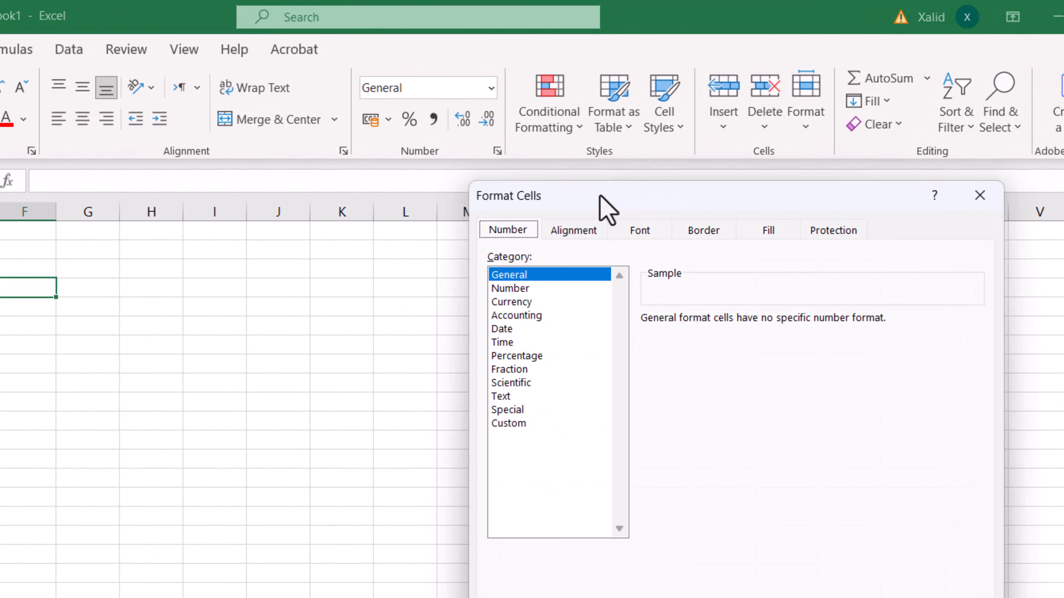
pyautogui.moveTo(600, 197)
pyautogui.mouseDown()
pyautogui.moveTo(589, 190)
pyautogui.moveTo(609, 189)
pyautogui.mouseUp()
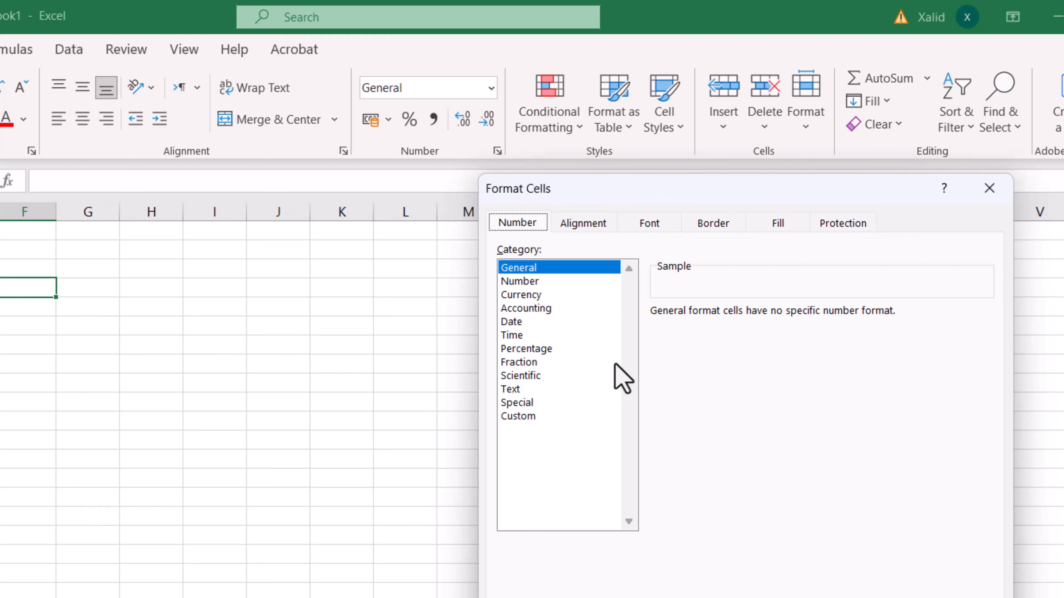
pyautogui.click(990, 194)
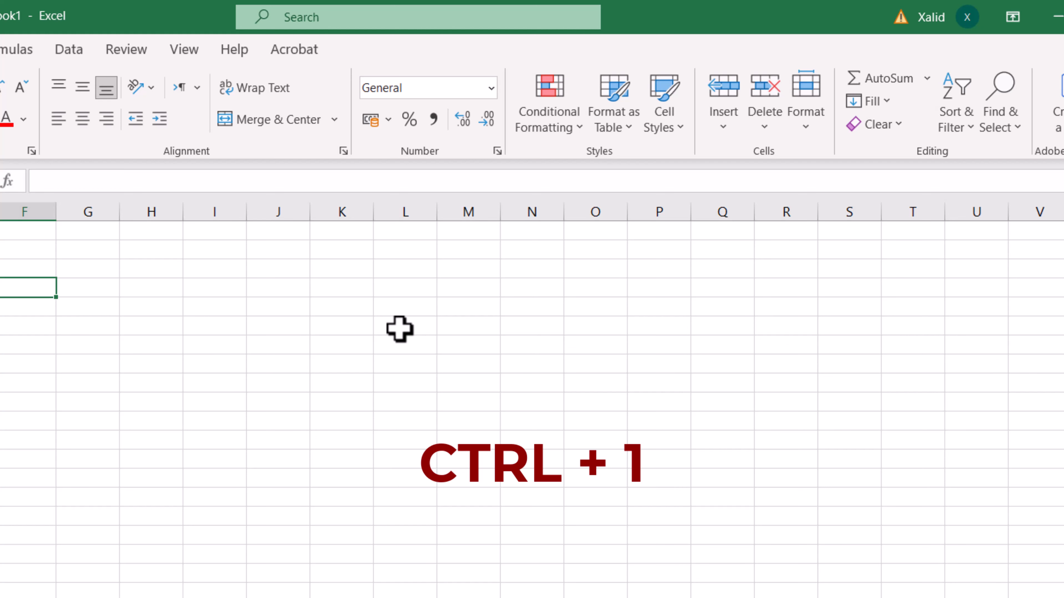
pyautogui.hotkey('ctrl', '1')
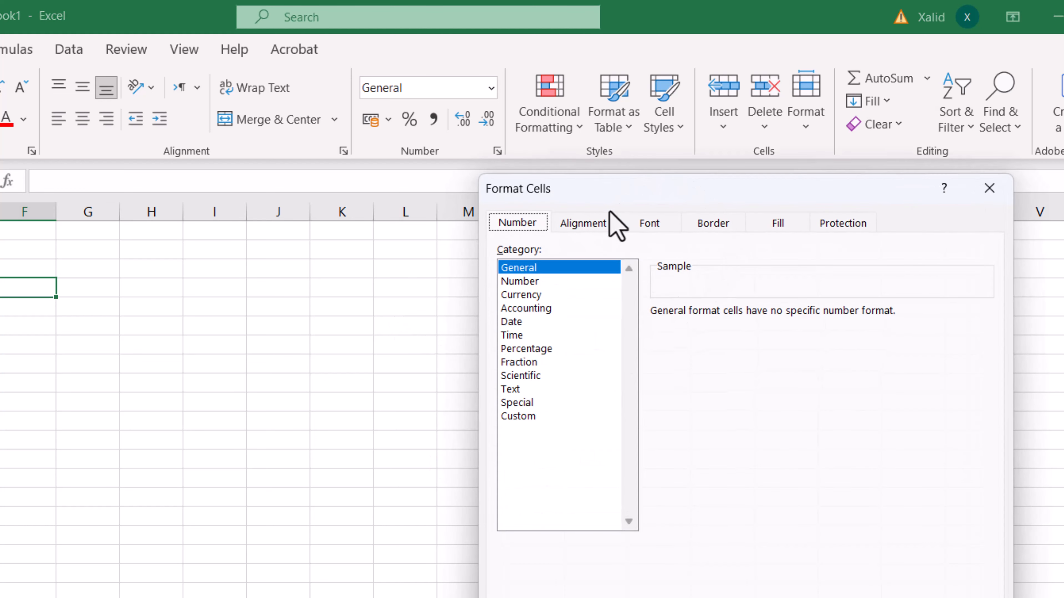
pyautogui.moveTo(638, 200); pyautogui.dragTo(646, 209)
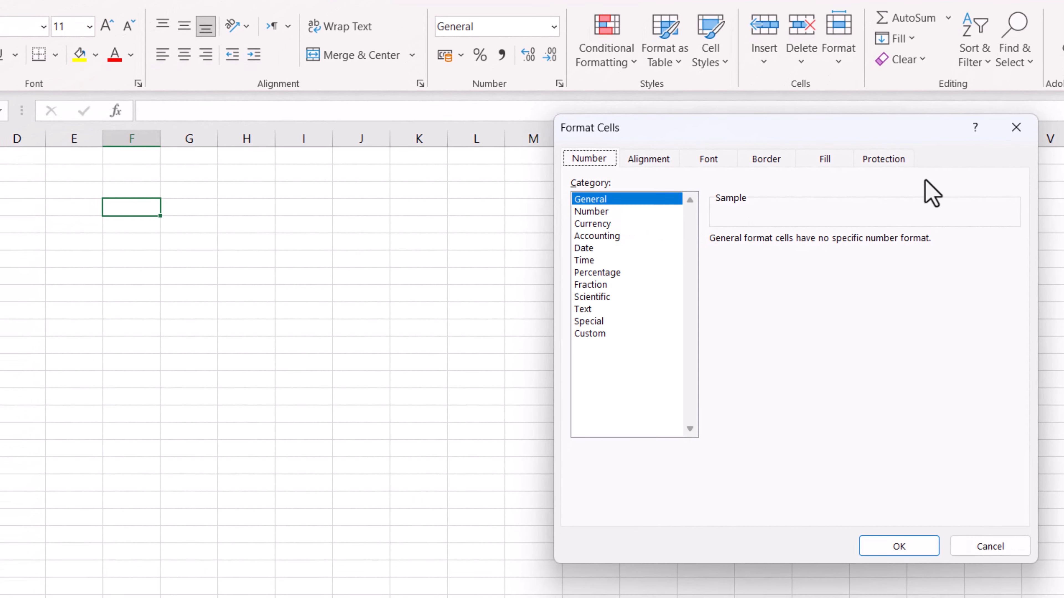
pyautogui.click(1017, 127)
# Select cell E4 in the empty sheet
pyautogui.click(84, 202)
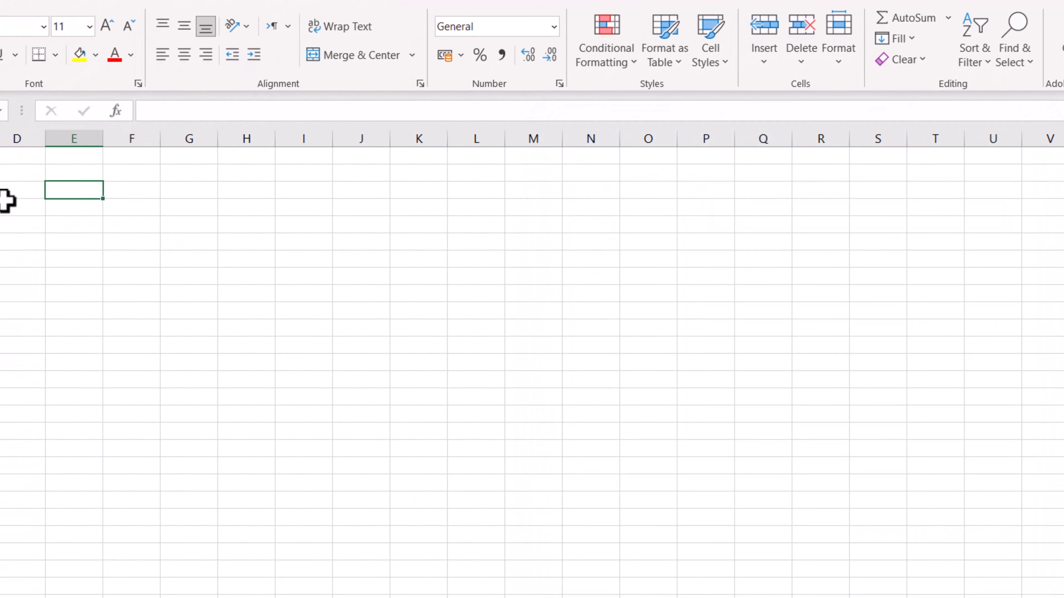
pyautogui.click(8, 202)
pyautogui.click(90, 278)
pyautogui.click(285, 262)
pyautogui.click(150, 205)
pyautogui.click(68, 202)
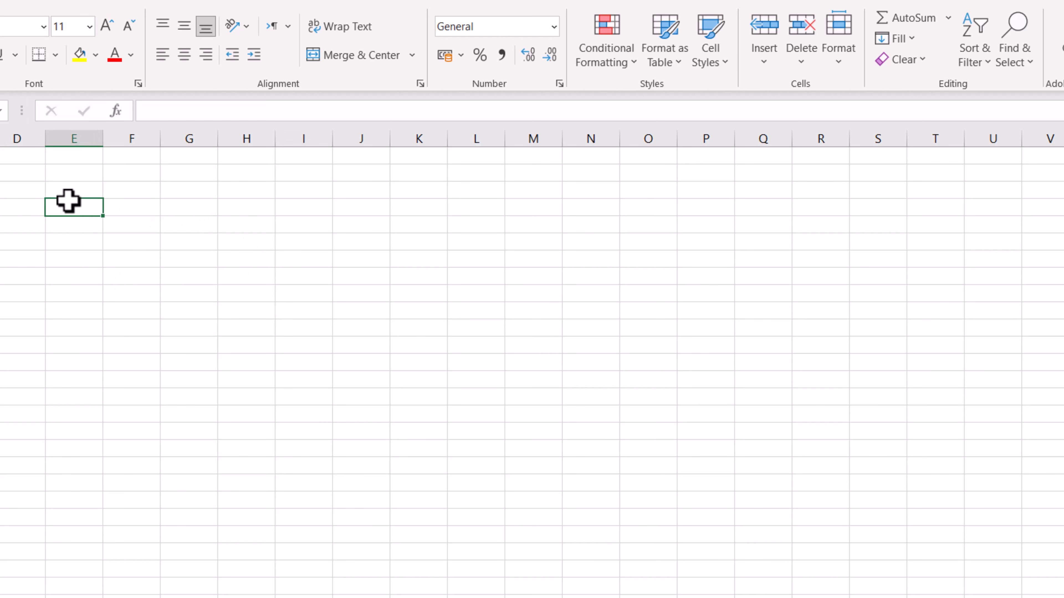
pyautogui.click(560, 84)
pyautogui.click(589, 212)
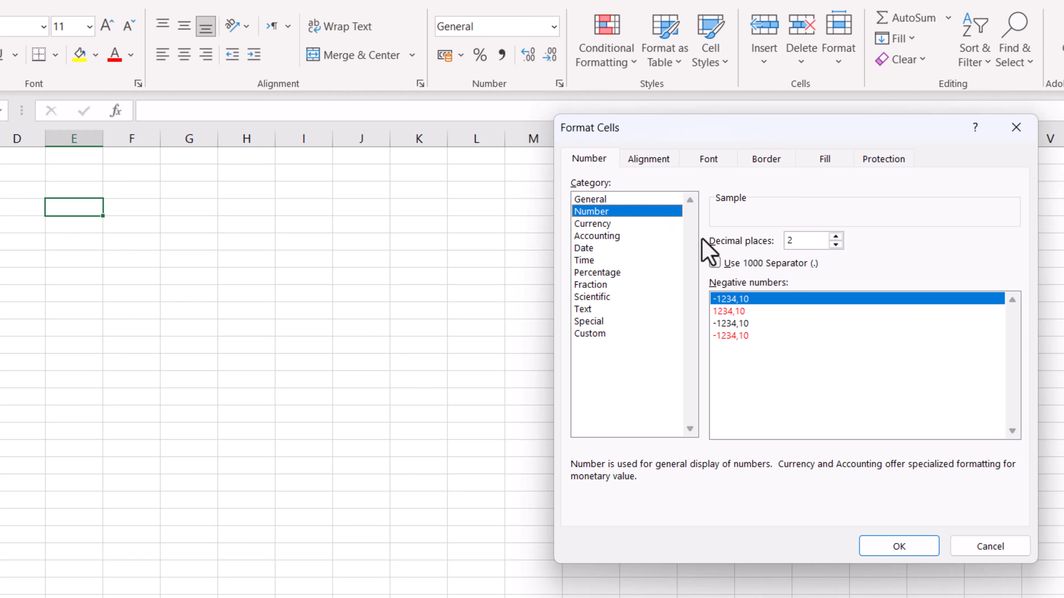
pyautogui.click(991, 550)
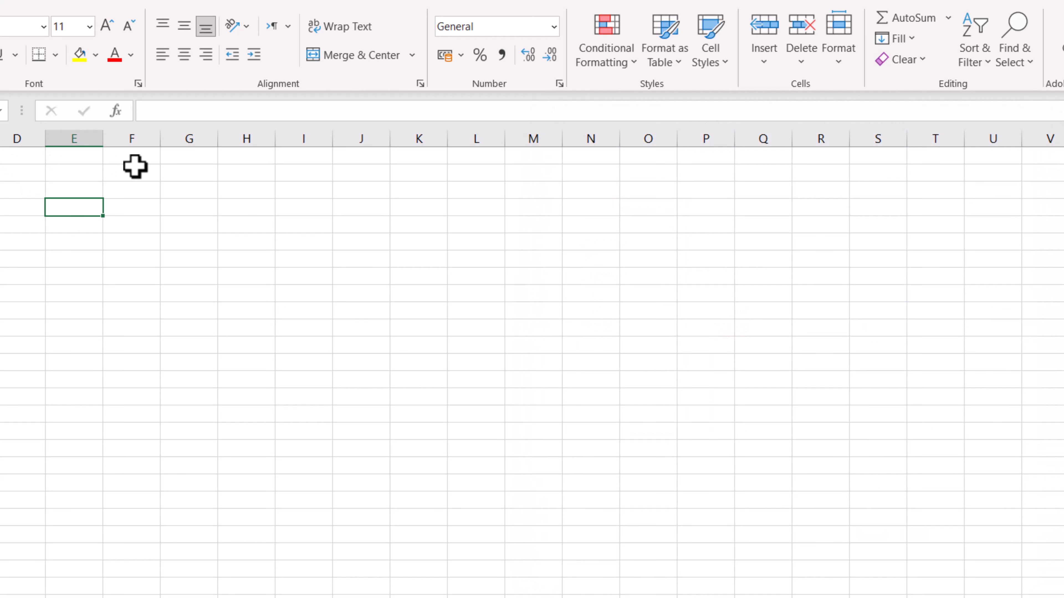
# Enter 5 in cell E4
pyautogui.write('5')
pyautogui.click(119, 243)
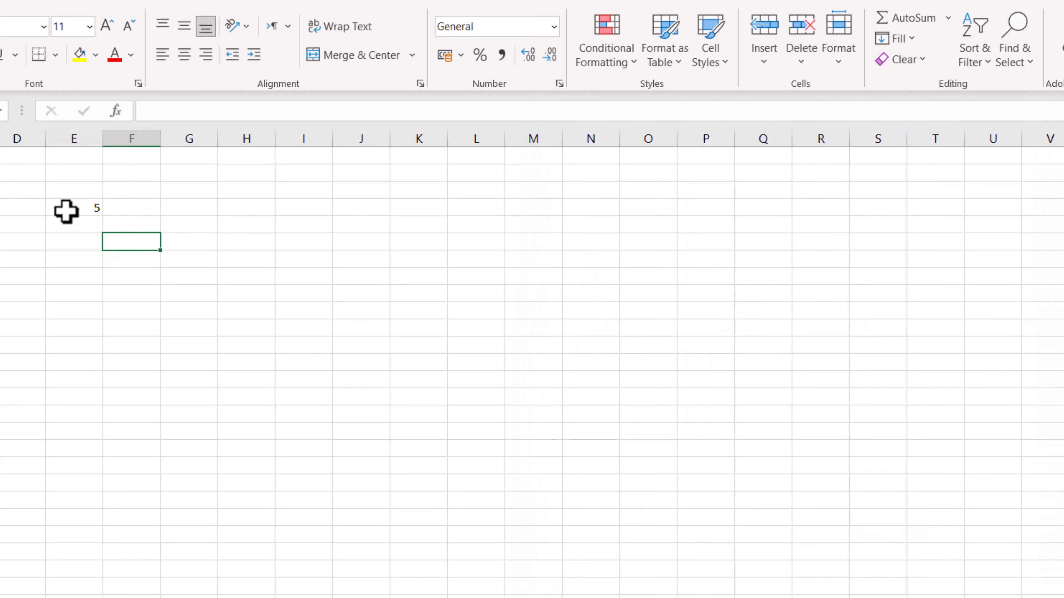
# Format cell E4 as Number, trying more decimal places and settling on 2
pyautogui.click(82, 210)
pyautogui.click(560, 83)
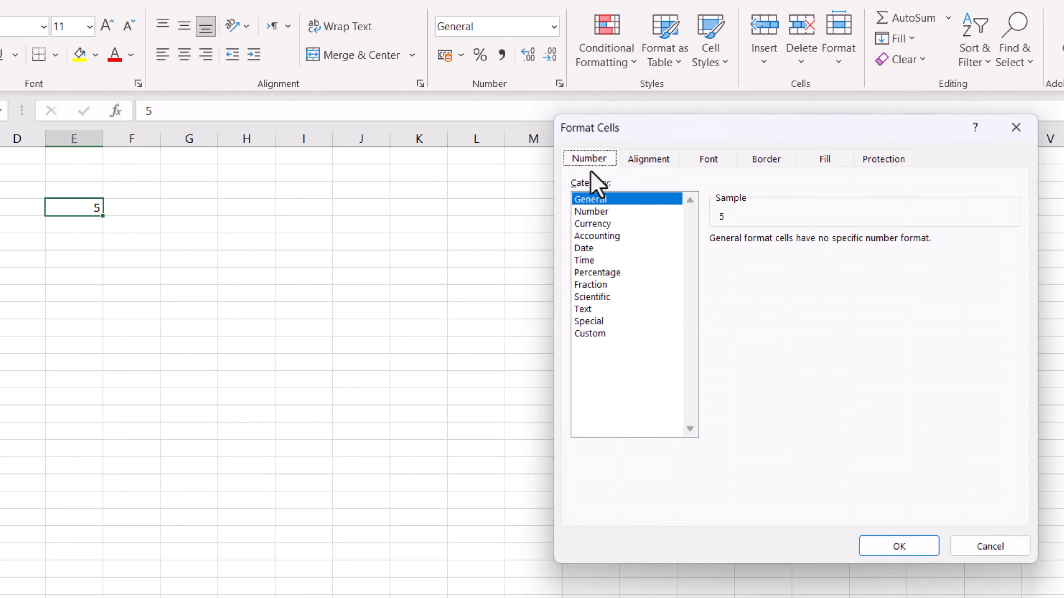
pyautogui.click(603, 212)
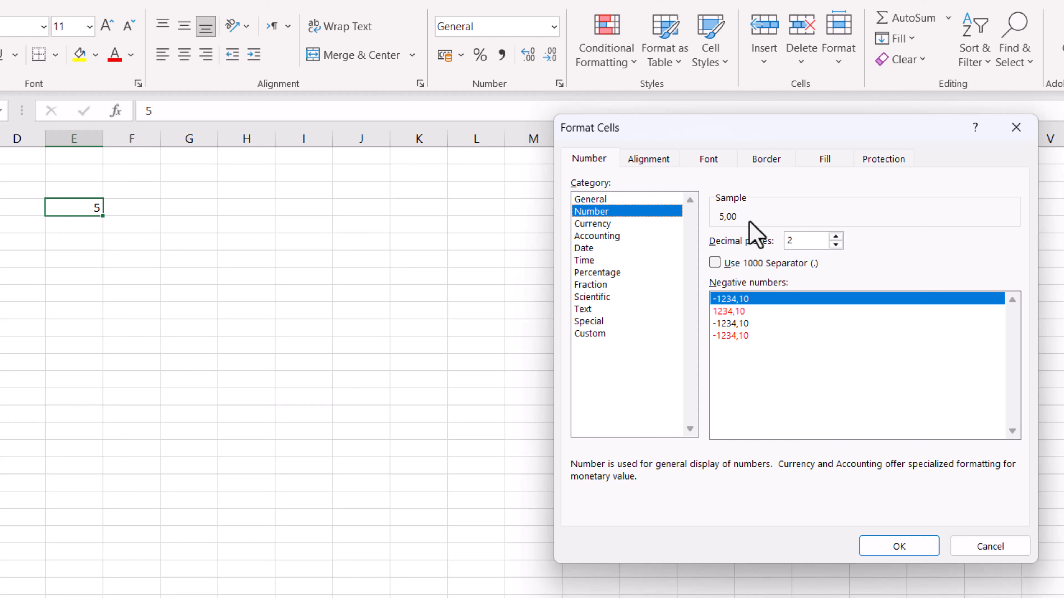
pyautogui.click(836, 237)
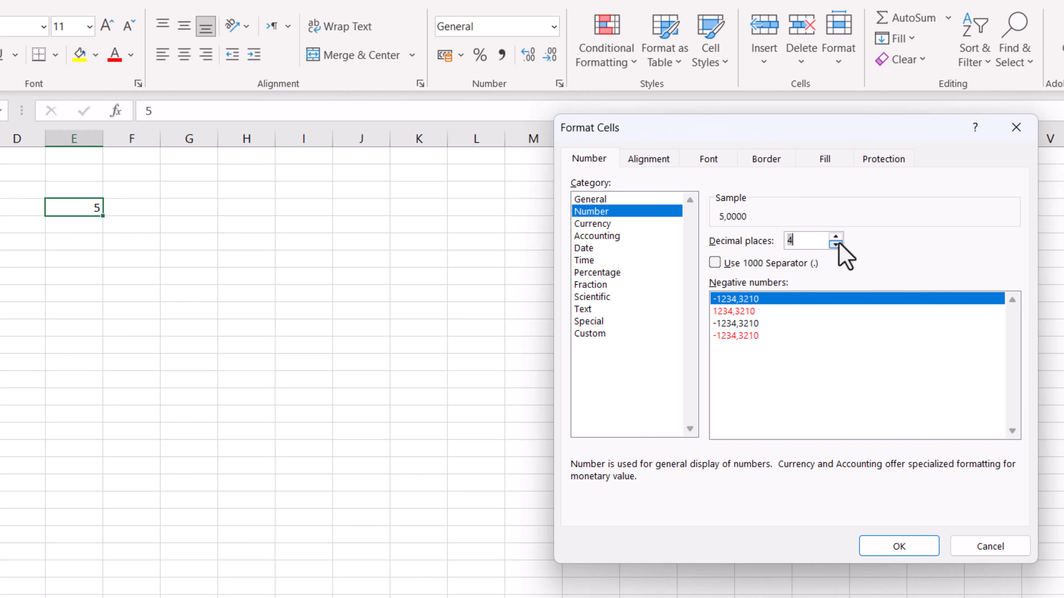
pyautogui.click(836, 244)
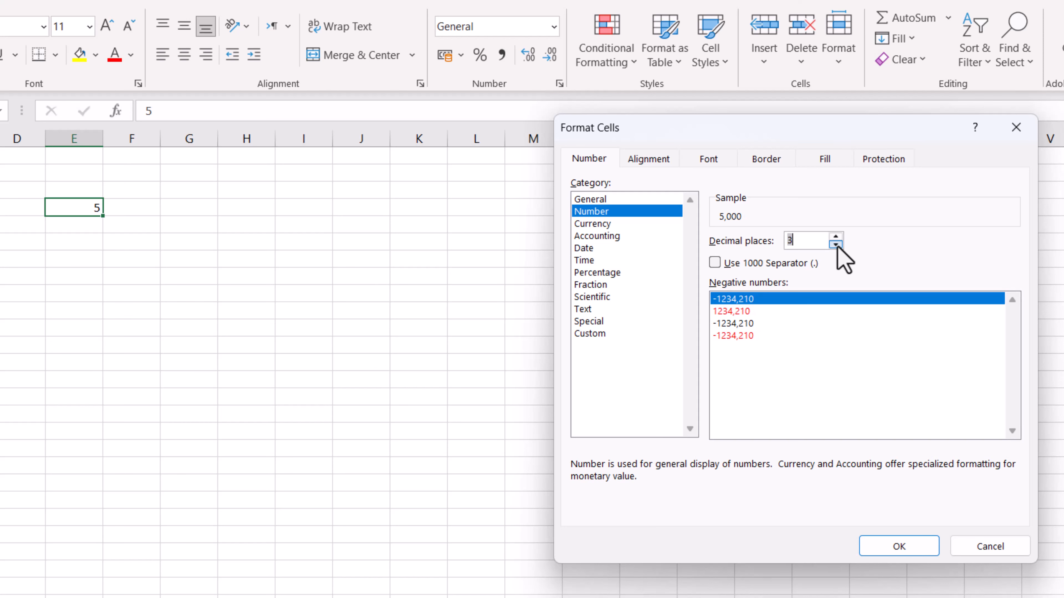
pyautogui.click(836, 244)
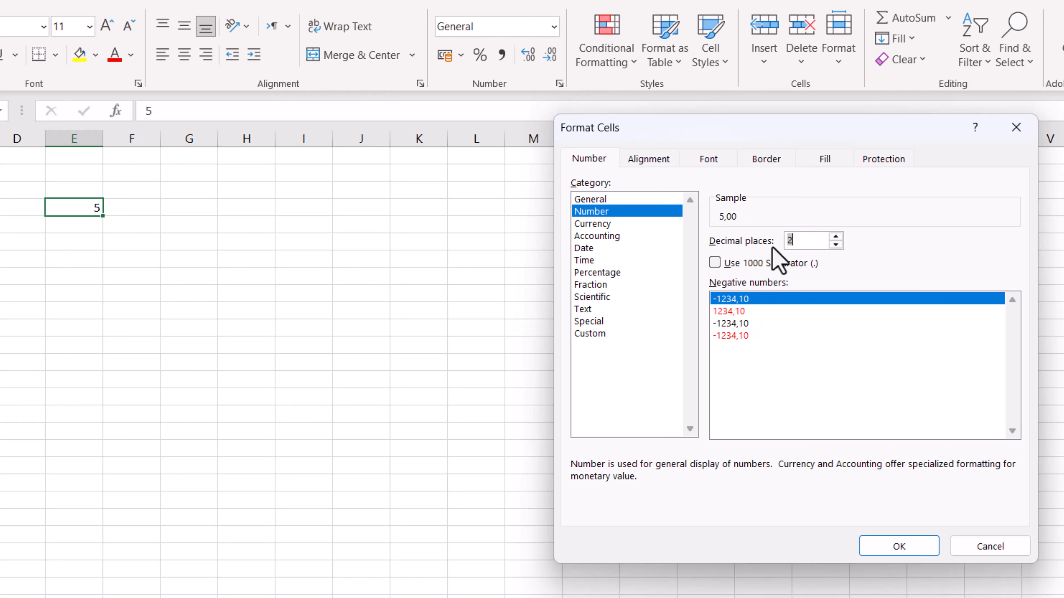
pyautogui.click(899, 546)
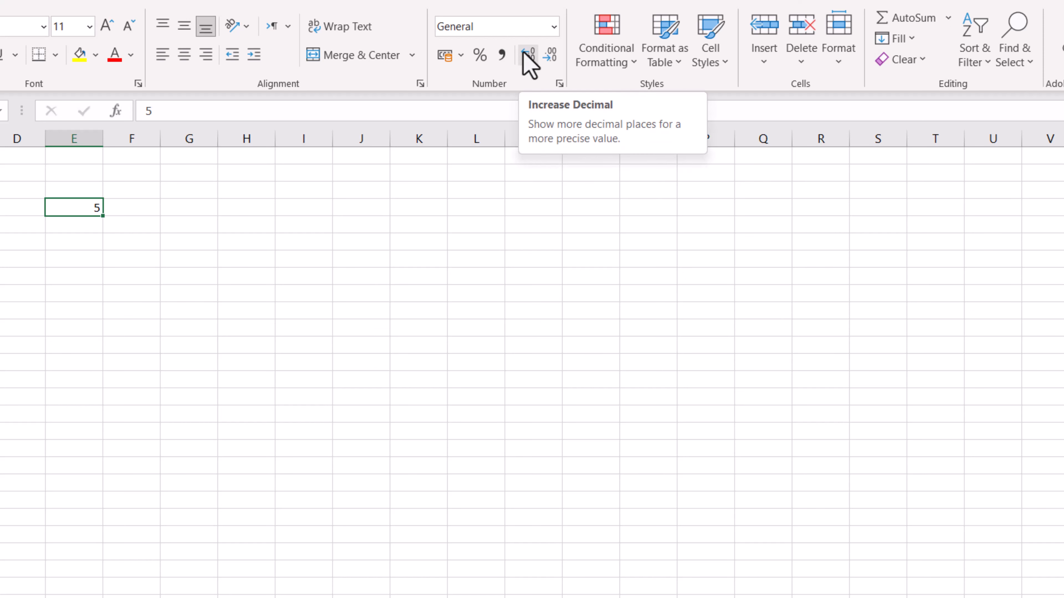
# Adjust cell E4 with Increase Decimal and Decrease Decimal to show two decimal places, and select cell E5
pyautogui.click(528, 64)
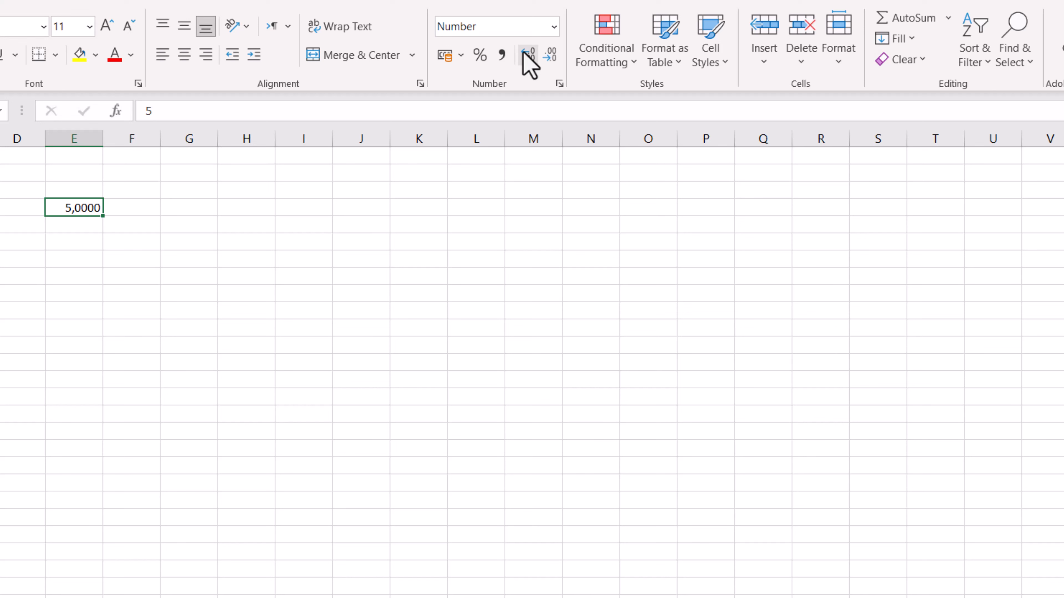
pyautogui.click(552, 63)
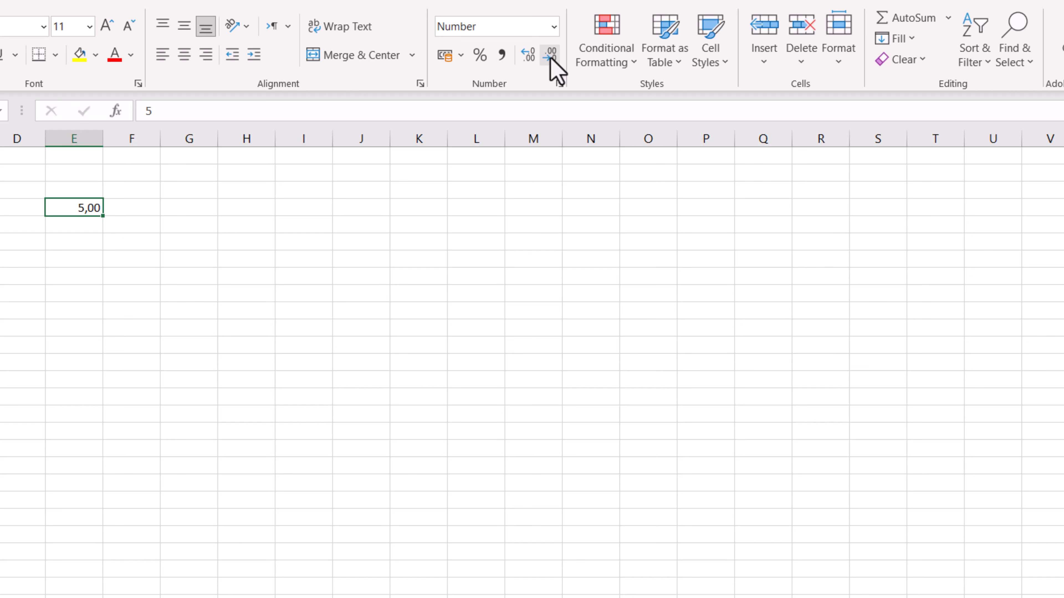
pyautogui.click(550, 57)
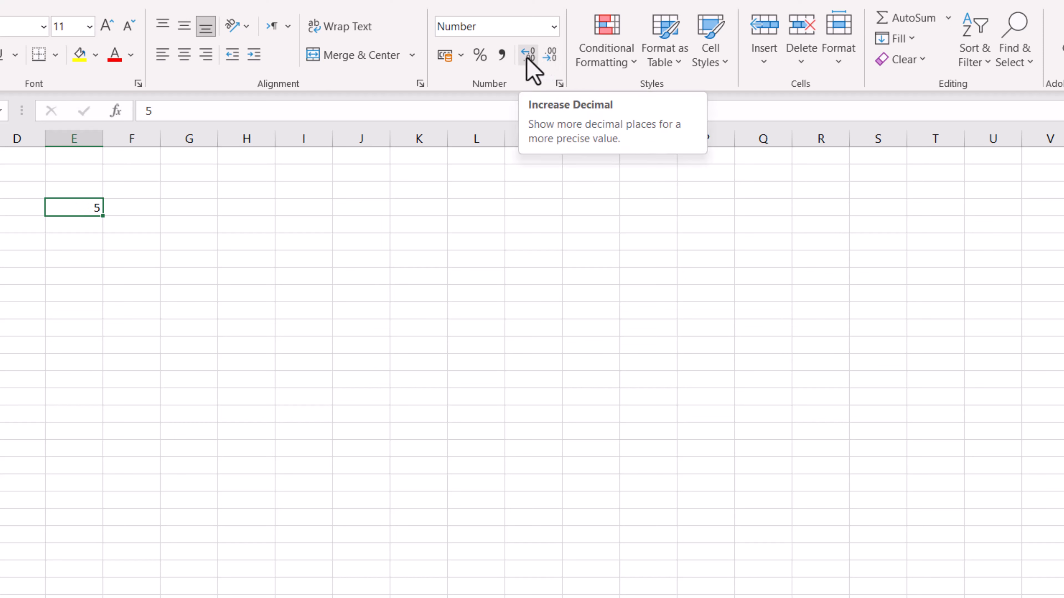
pyautogui.click(529, 57)
pyautogui.click(234, 225)
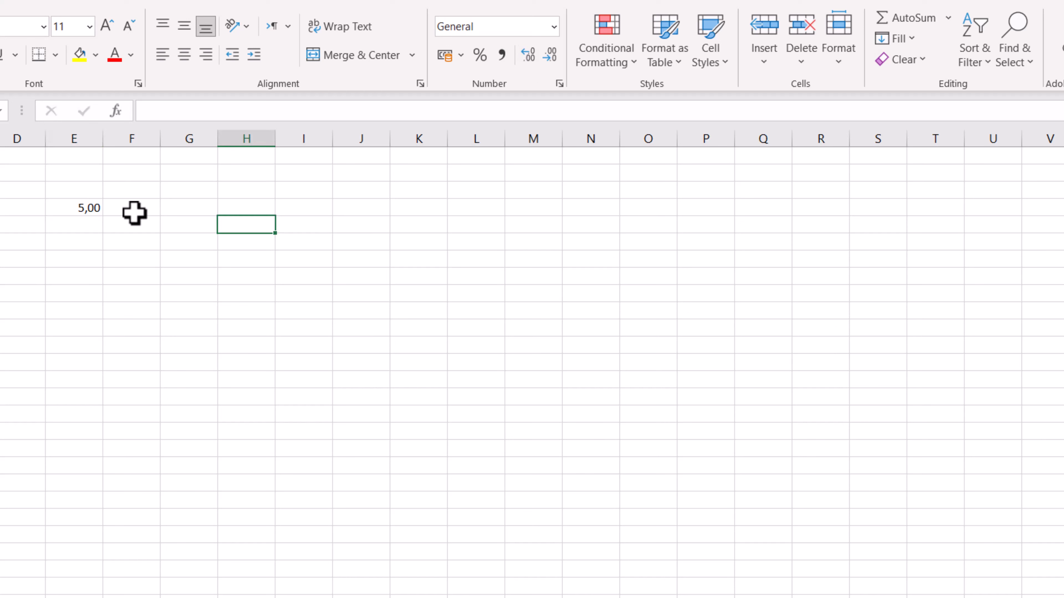
pyautogui.click(82, 225)
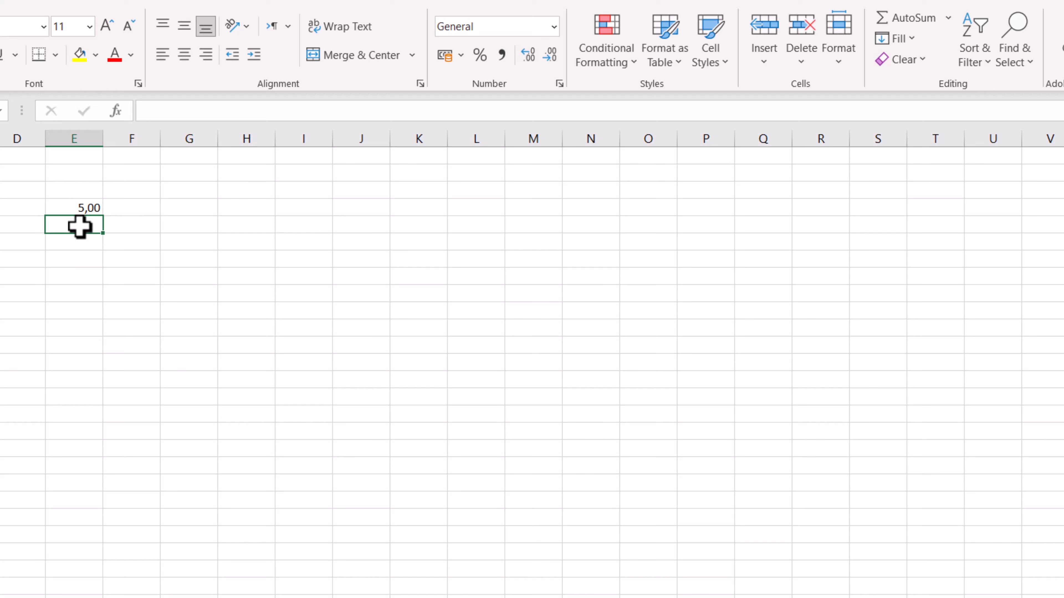
pyautogui.click(559, 84)
pyautogui.click(591, 212)
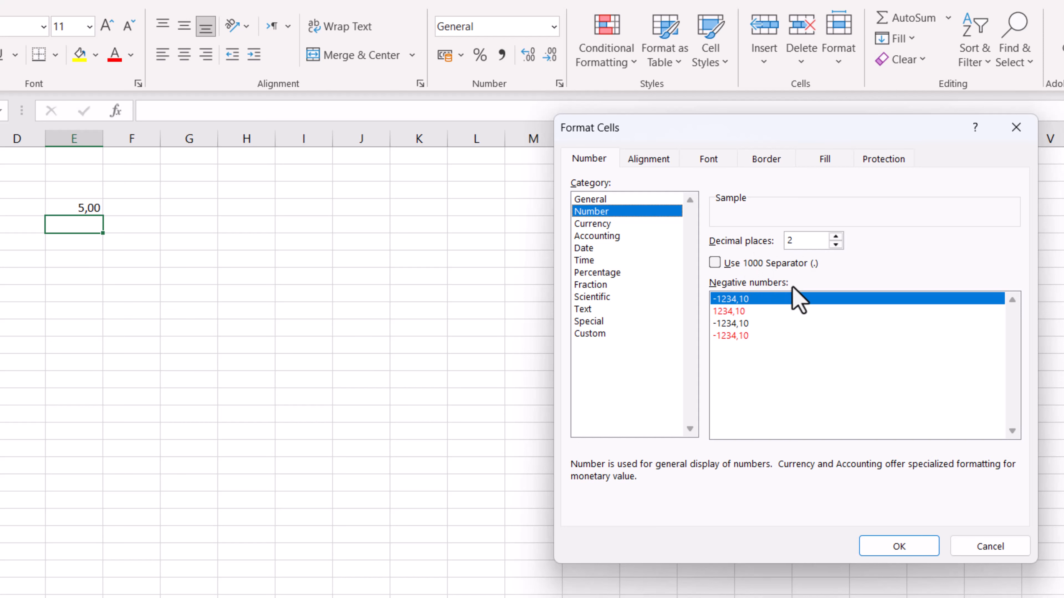
pyautogui.click(971, 544)
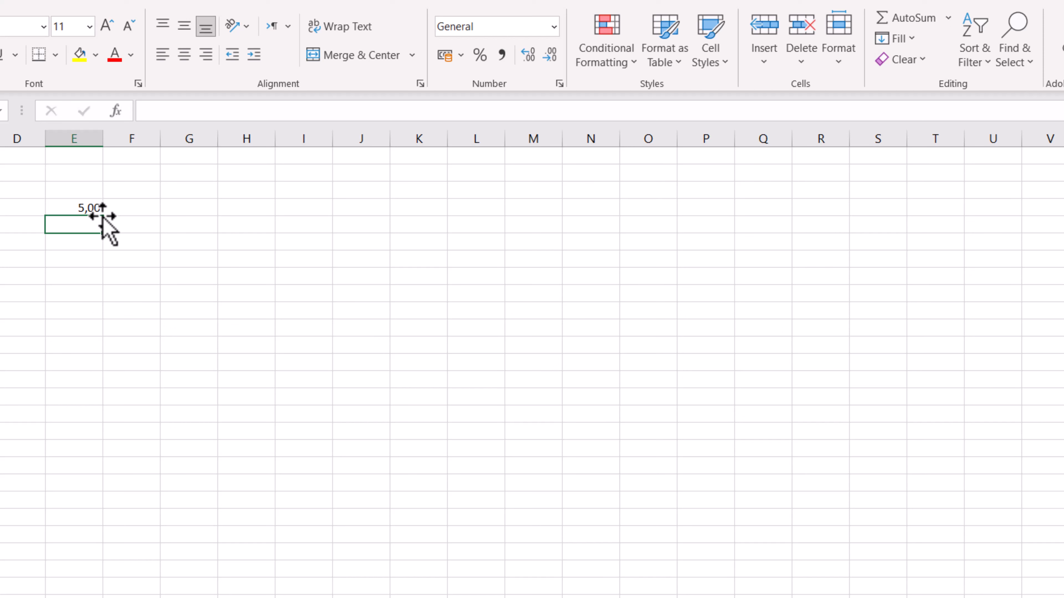
# Enter 54675887 in cell E5
pyautogui.write('54675887')
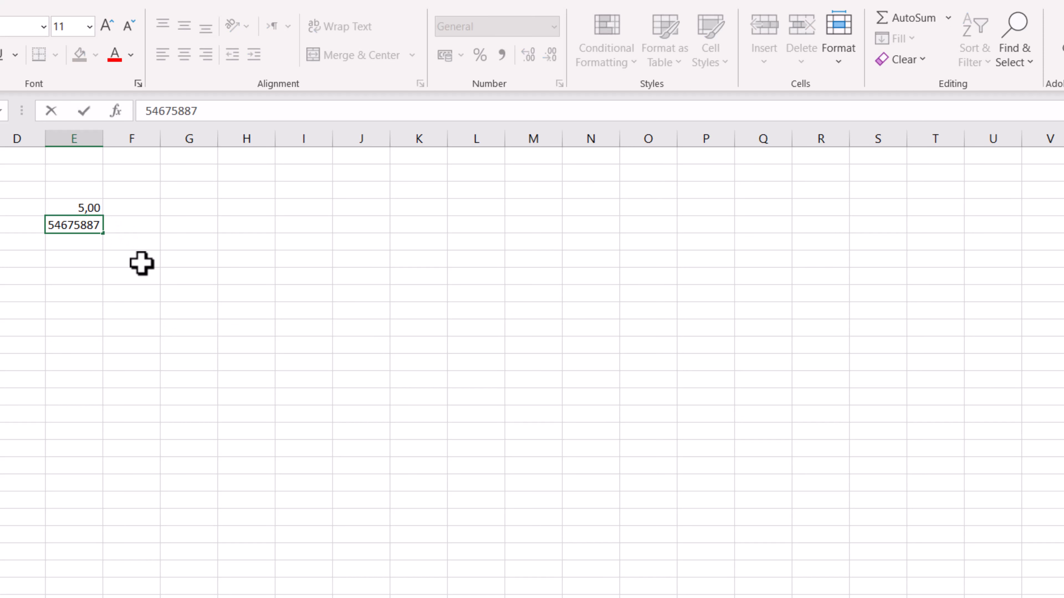
pyautogui.click(140, 272)
# Format cell E5 as Number with 2 decimal places and the 1000 separator, and undo that formatting
pyautogui.click(93, 228)
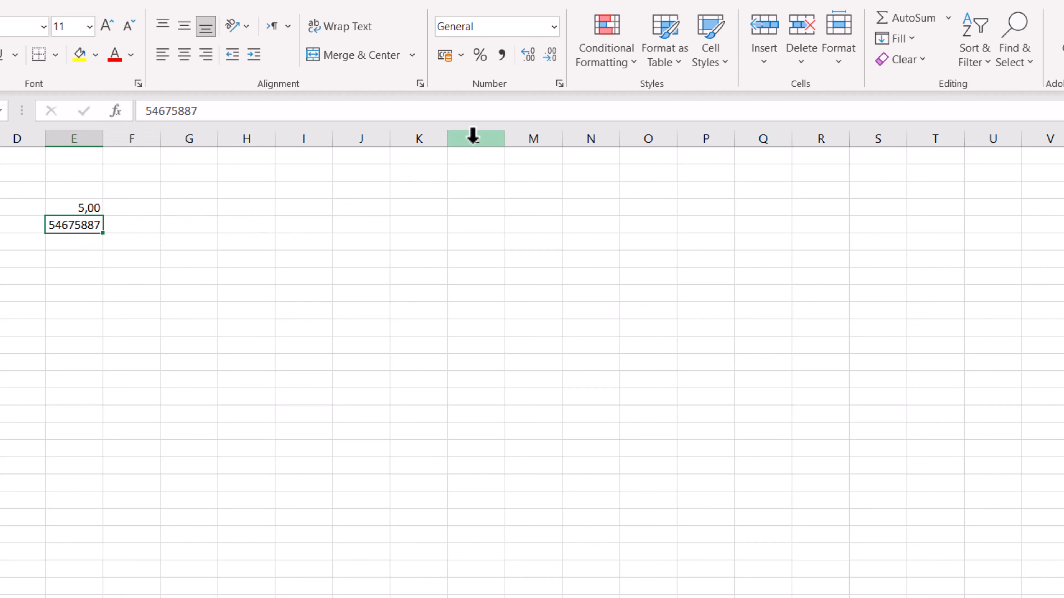
pyautogui.click(559, 83)
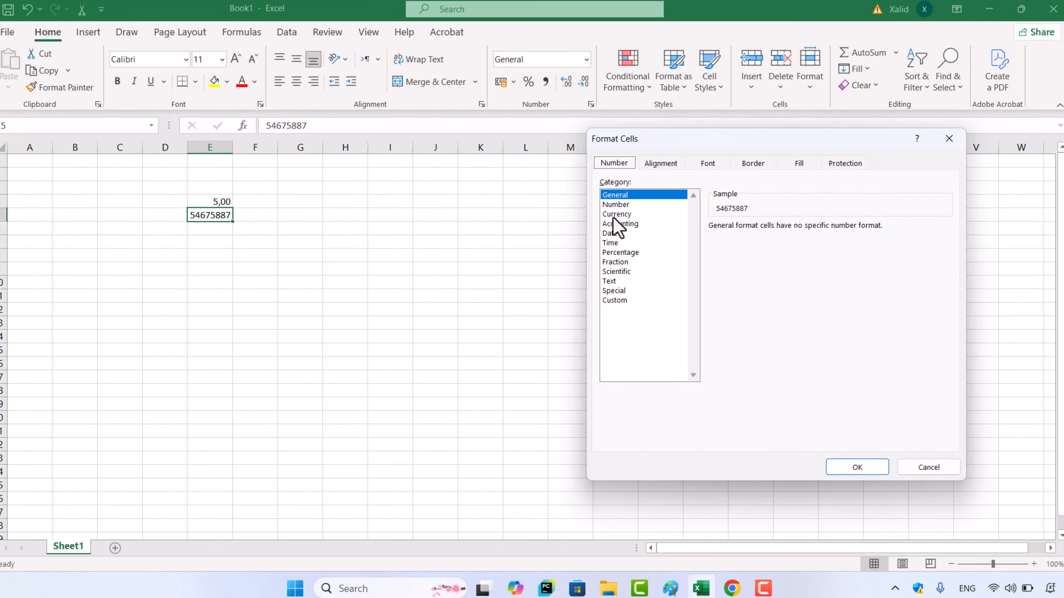
pyautogui.click(622, 205)
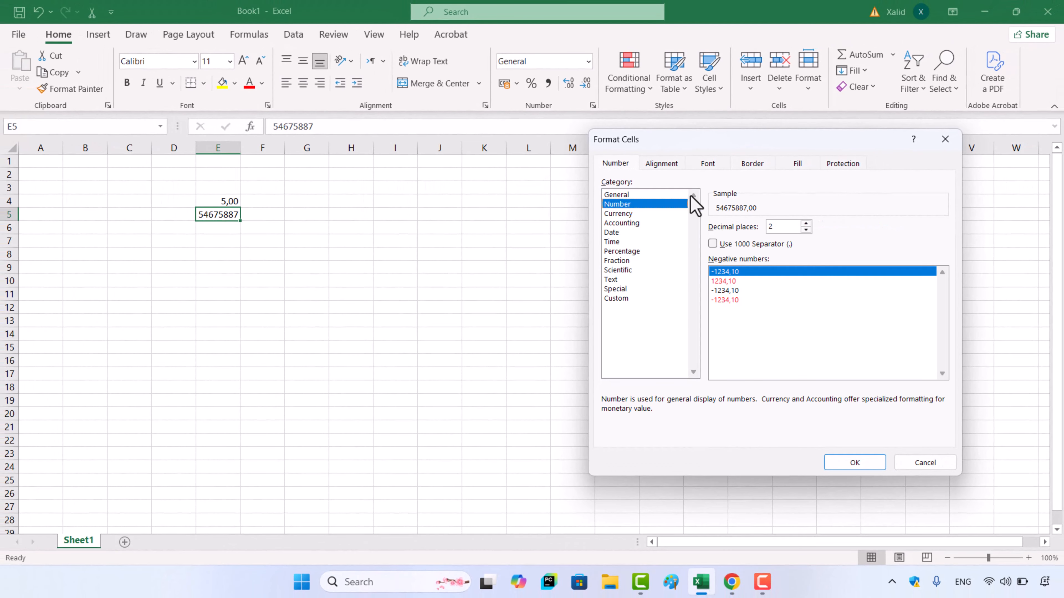
pyautogui.click(769, 245)
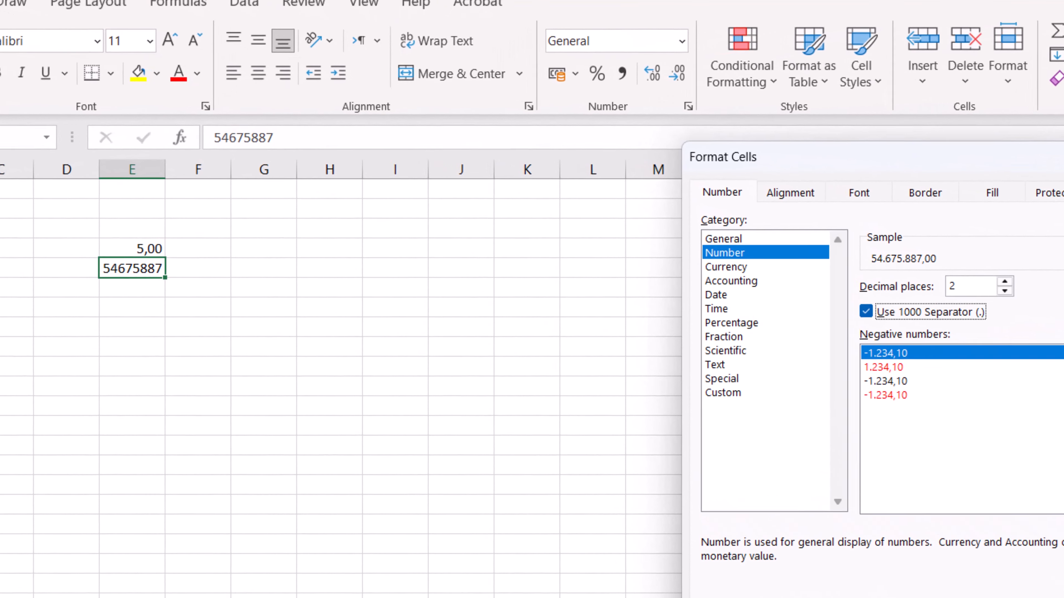
pyautogui.click(854, 463)
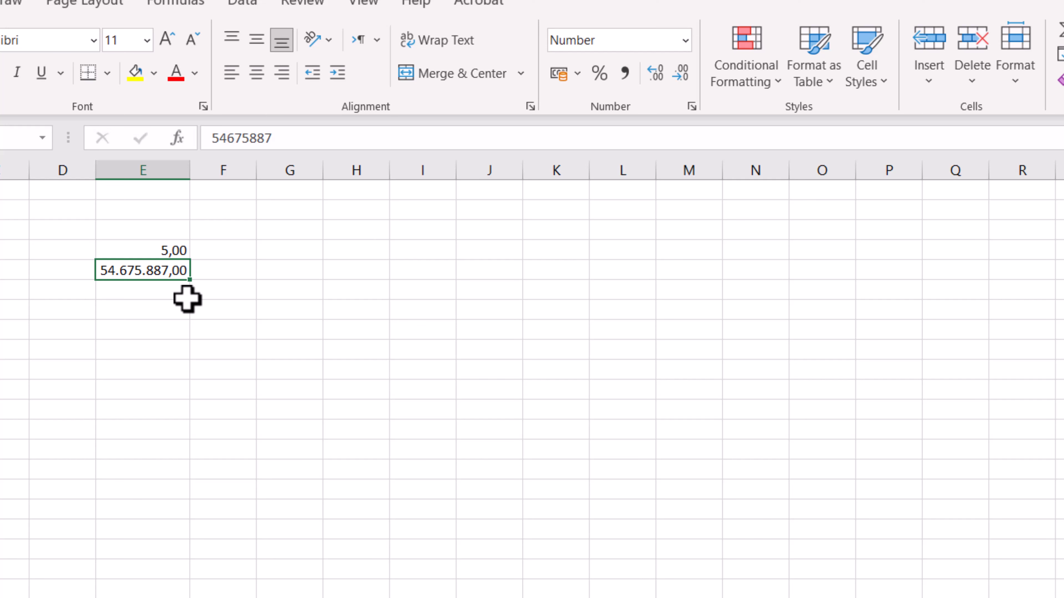
pyautogui.hotkey('ctrl', 'z')
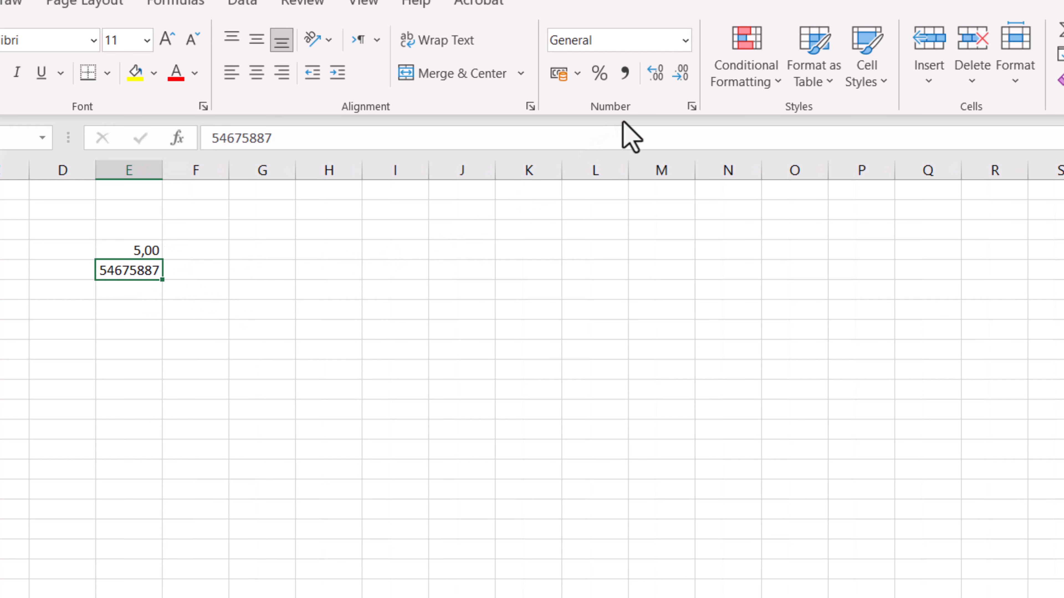
# Apply the Comma Style to the number in cell E5
pyautogui.click(625, 73)
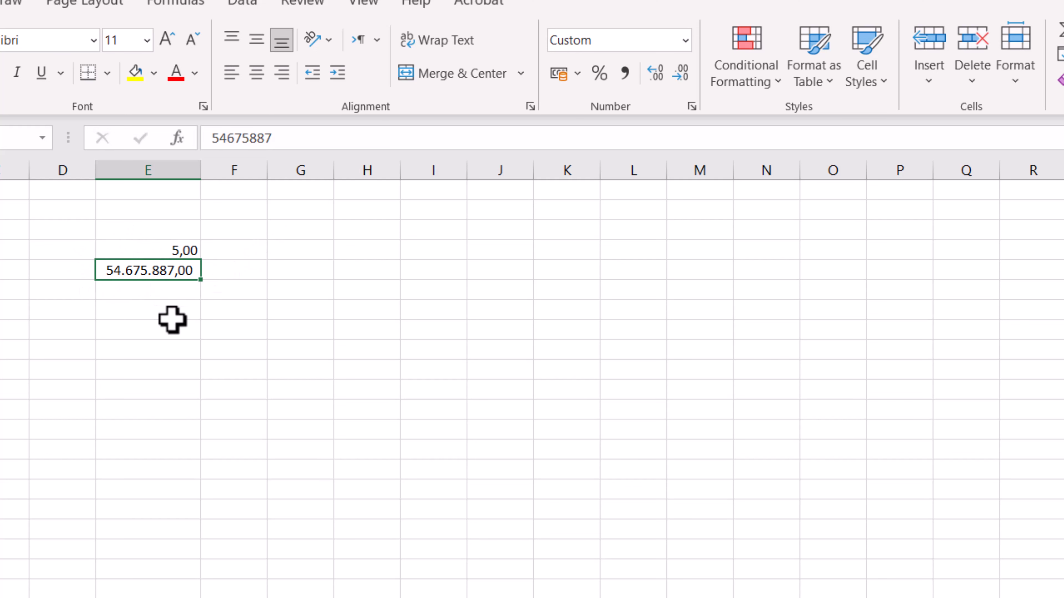
# Enter 56 in cell E6, below the comma-formatted number
pyautogui.click(166, 295)
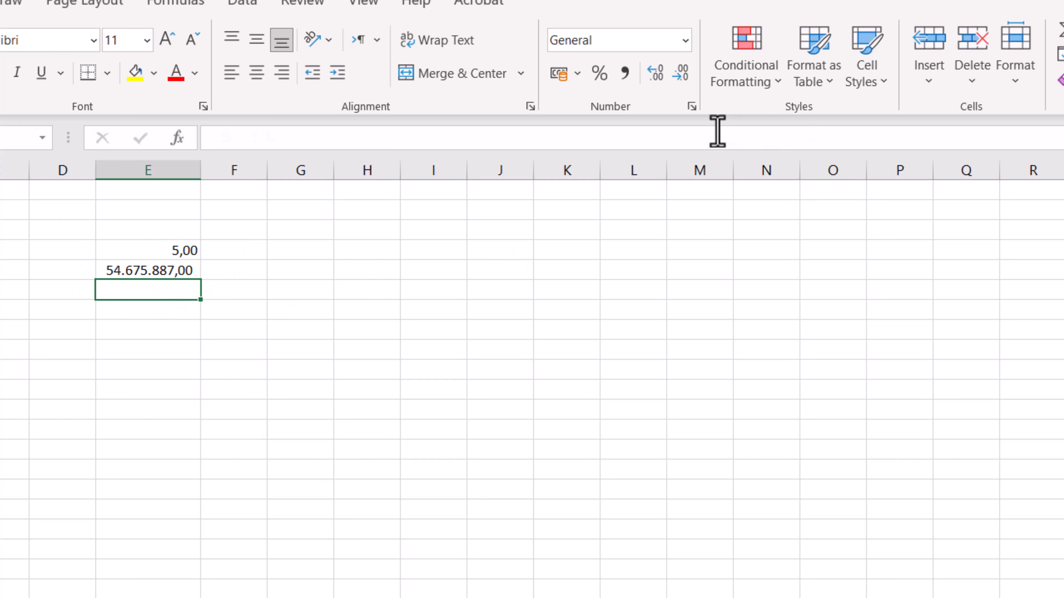
pyautogui.click(692, 107)
pyautogui.click(730, 254)
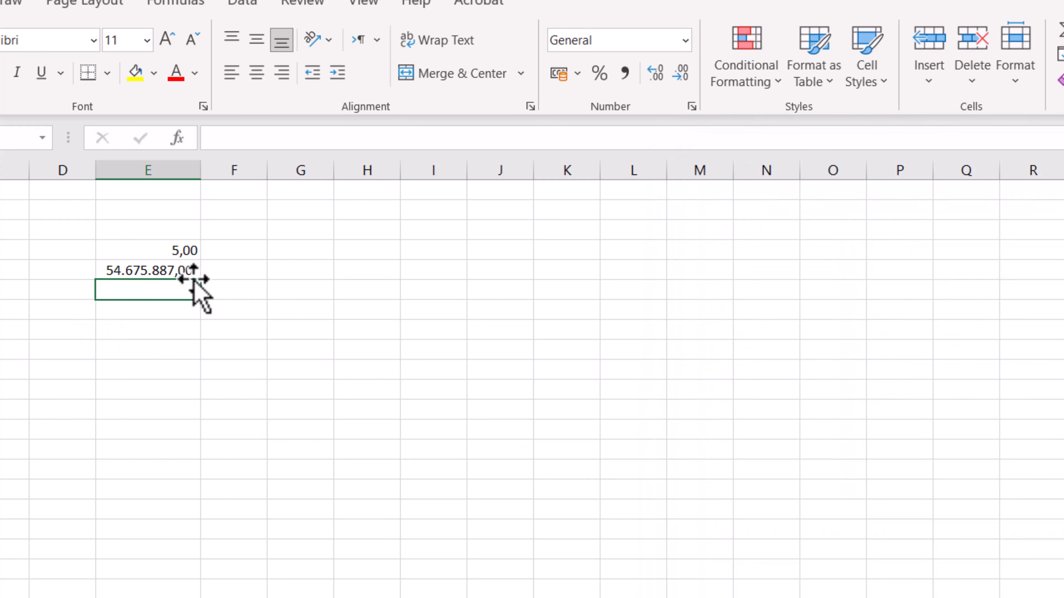
pyautogui.write('56')
pyautogui.click(277, 369)
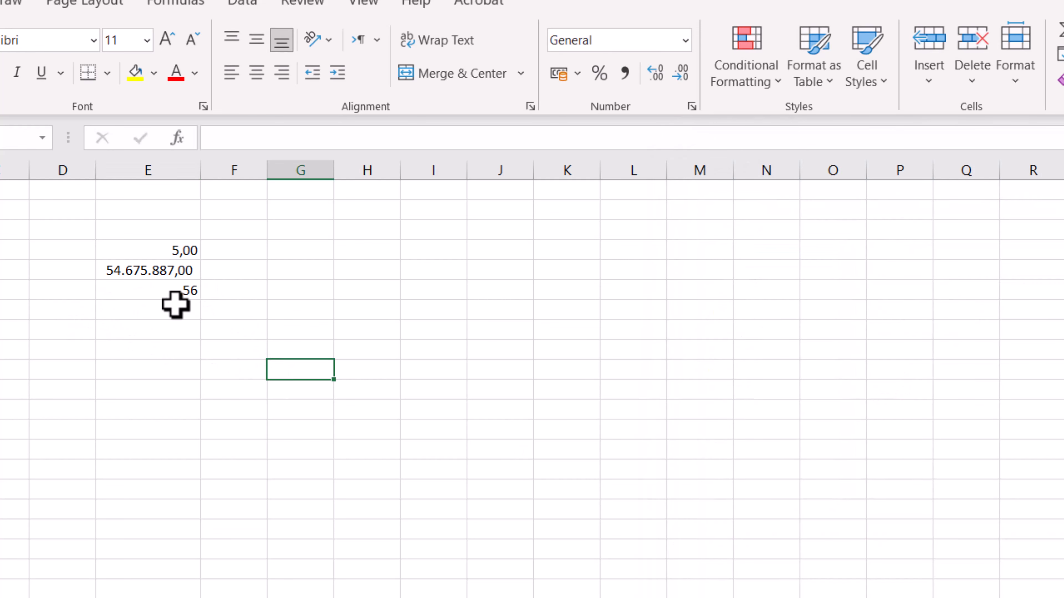
# Format cell E6 as Number with 2 decimal places and negative numbers shown in red without a minus sign
pyautogui.click(170, 289)
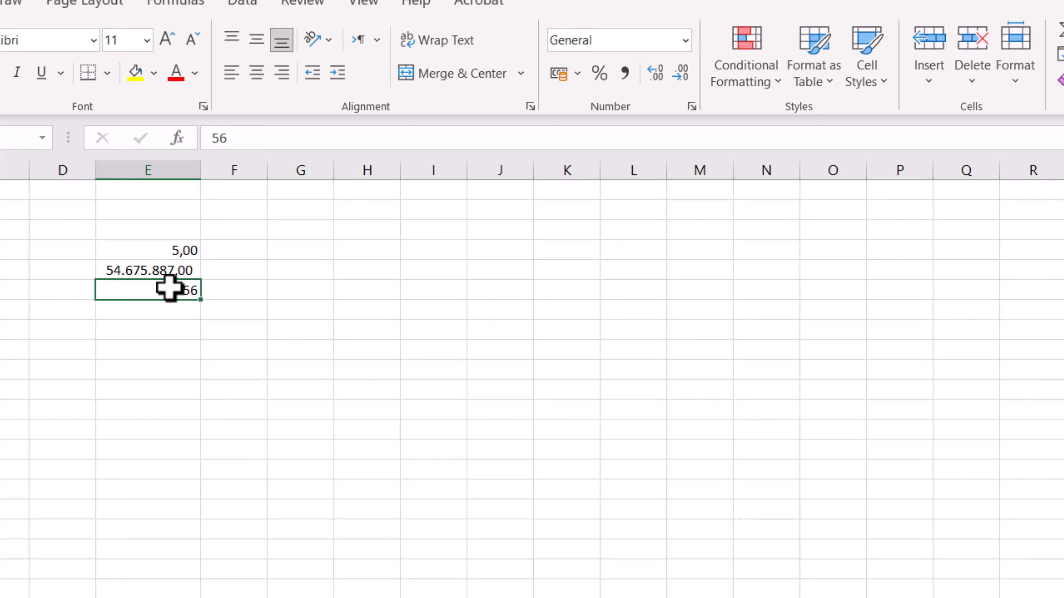
pyautogui.click(691, 106)
pyautogui.click(749, 255)
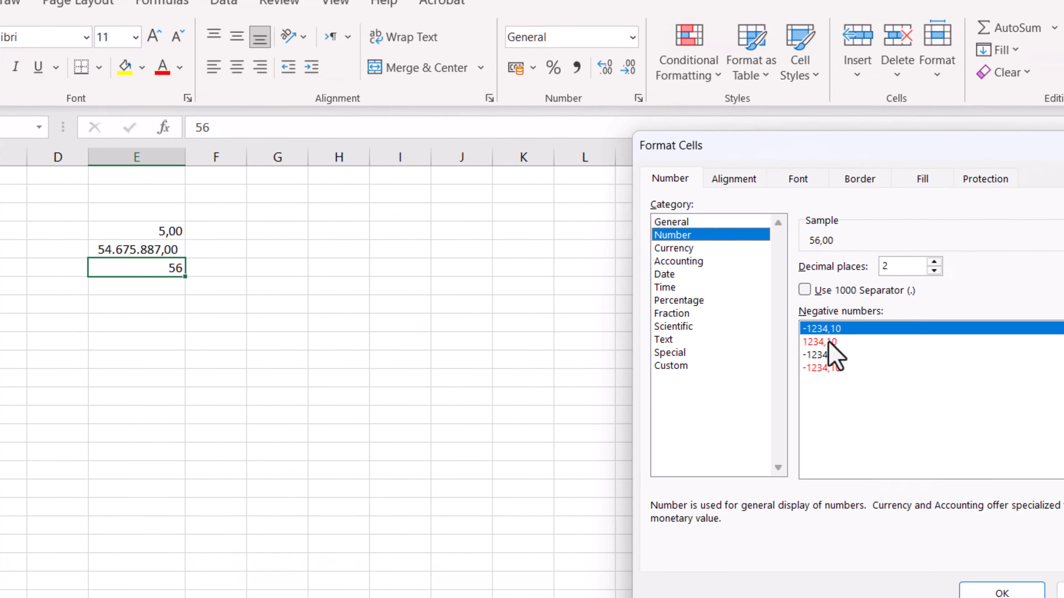
pyautogui.click(896, 371)
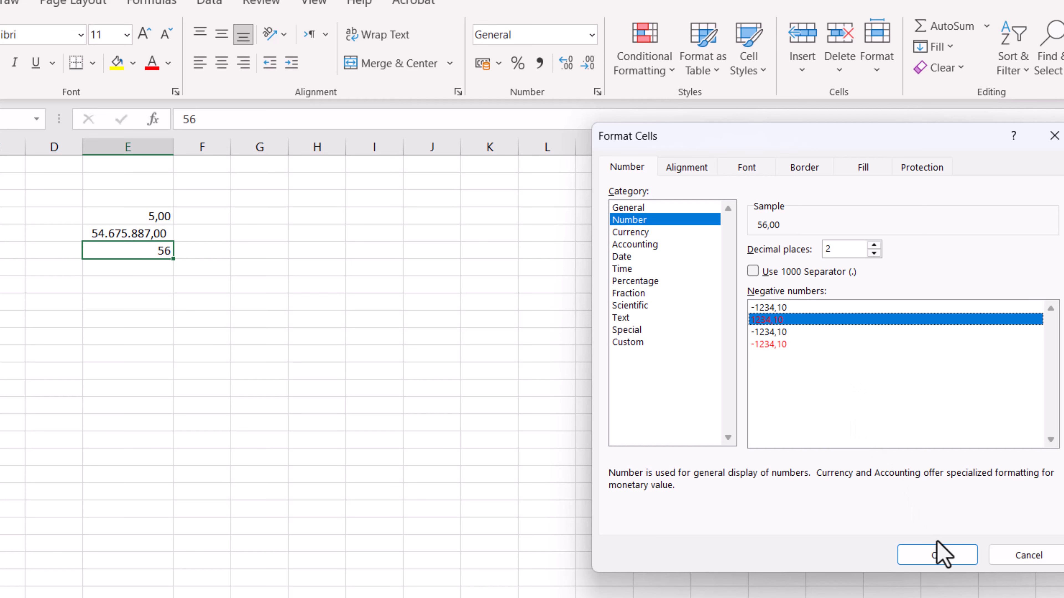
pyautogui.click(941, 554)
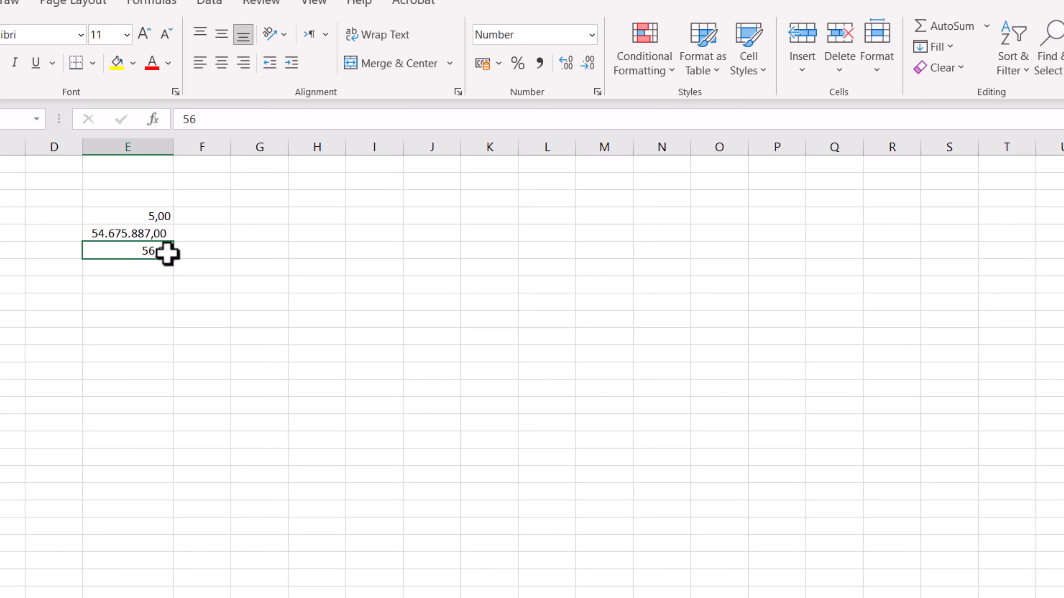
# Replace the value in cell E6 with -56 and reselect the cell to check its display
pyautogui.write('-')
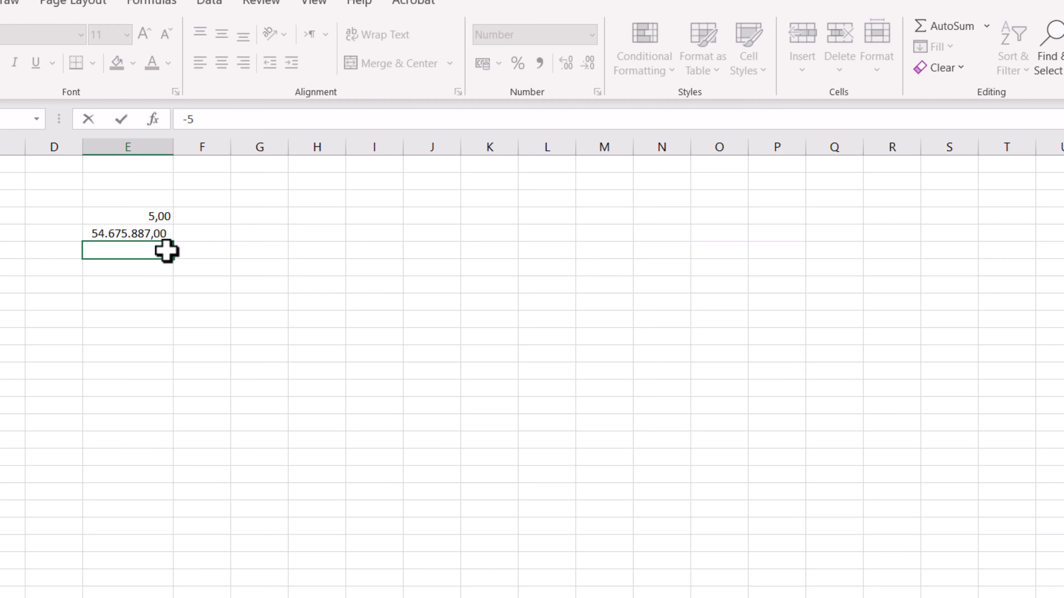
pyautogui.press('Return')
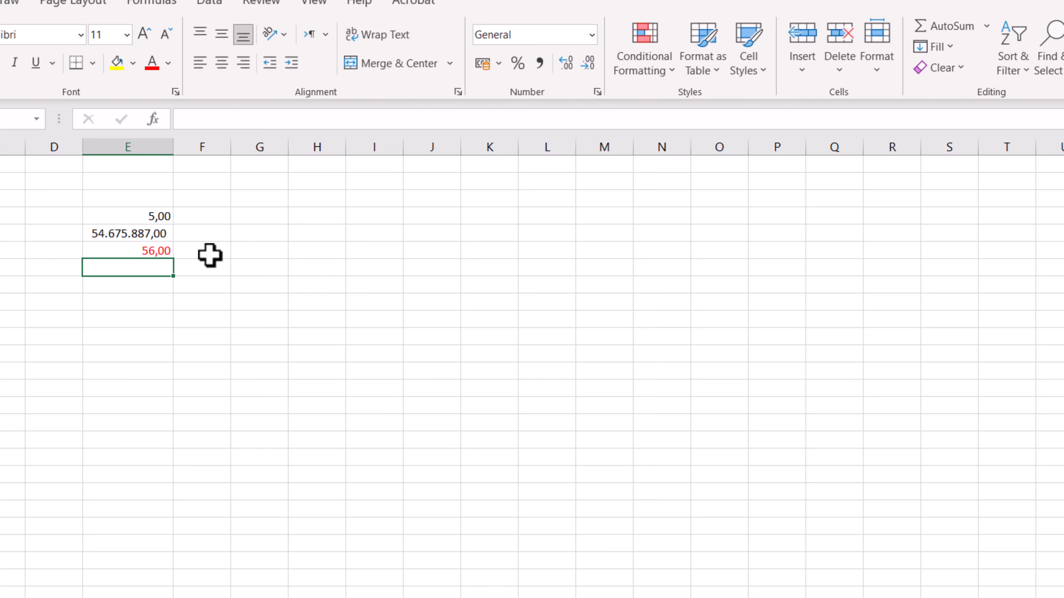
pyautogui.click(147, 253)
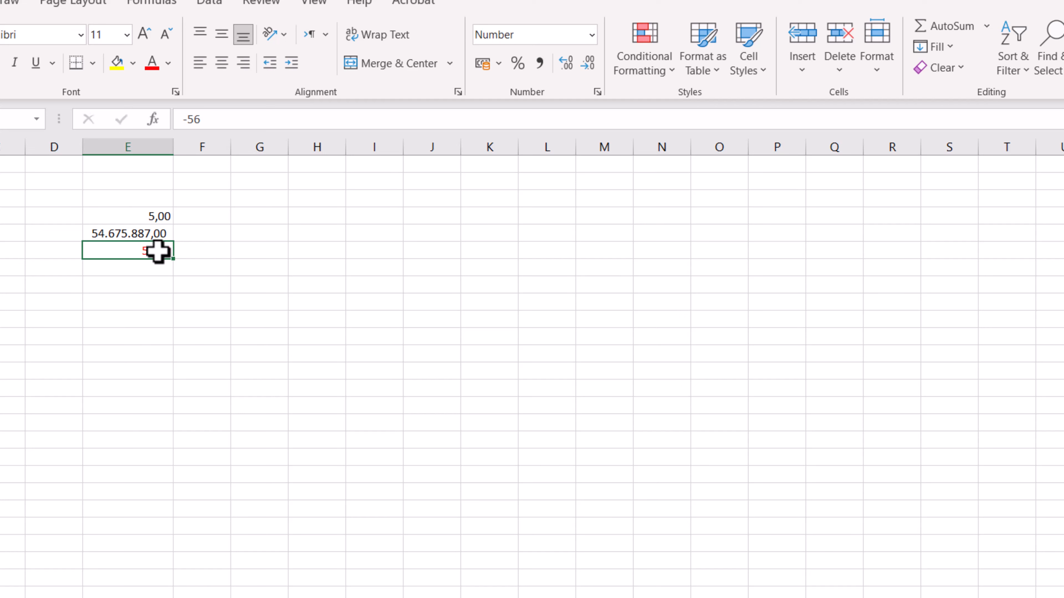
# For empty cell E7, compare the Number and Currency format options and browse the available currency symbols without applying a format
pyautogui.click(159, 267)
pyautogui.click(598, 91)
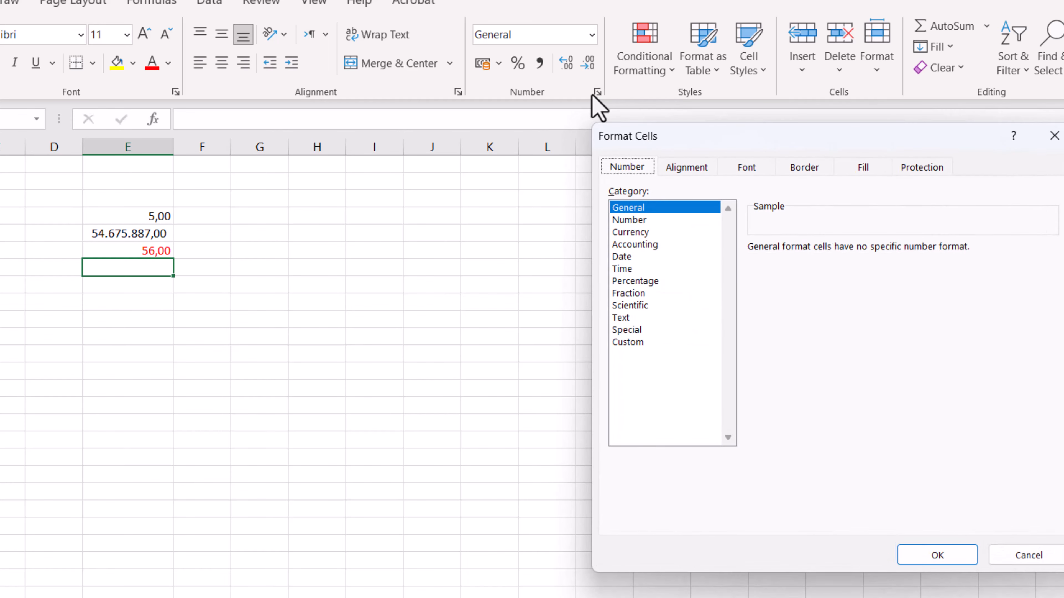
pyautogui.click(634, 220)
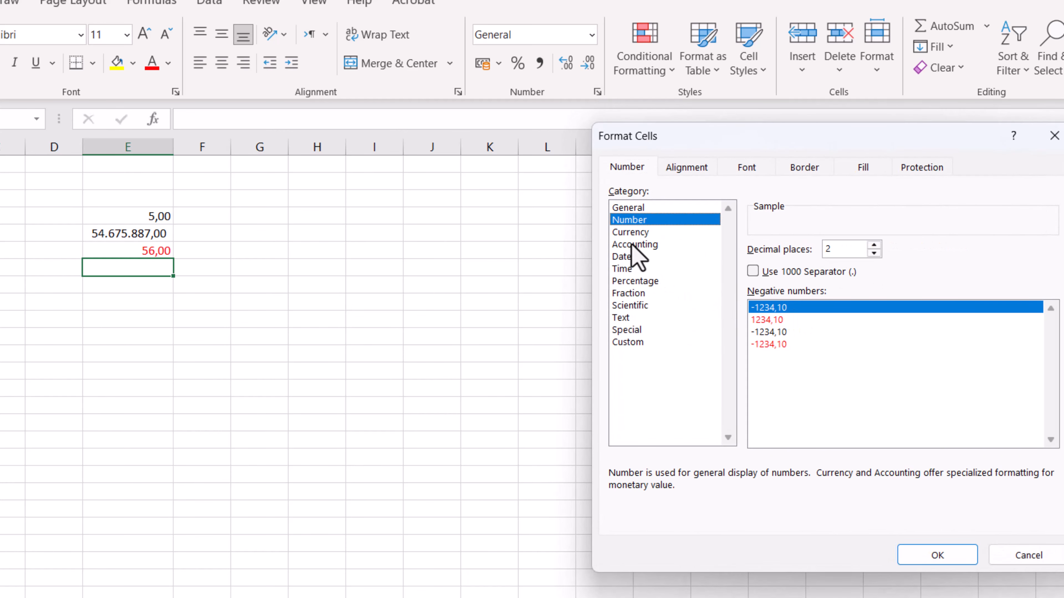
pyautogui.click(632, 233)
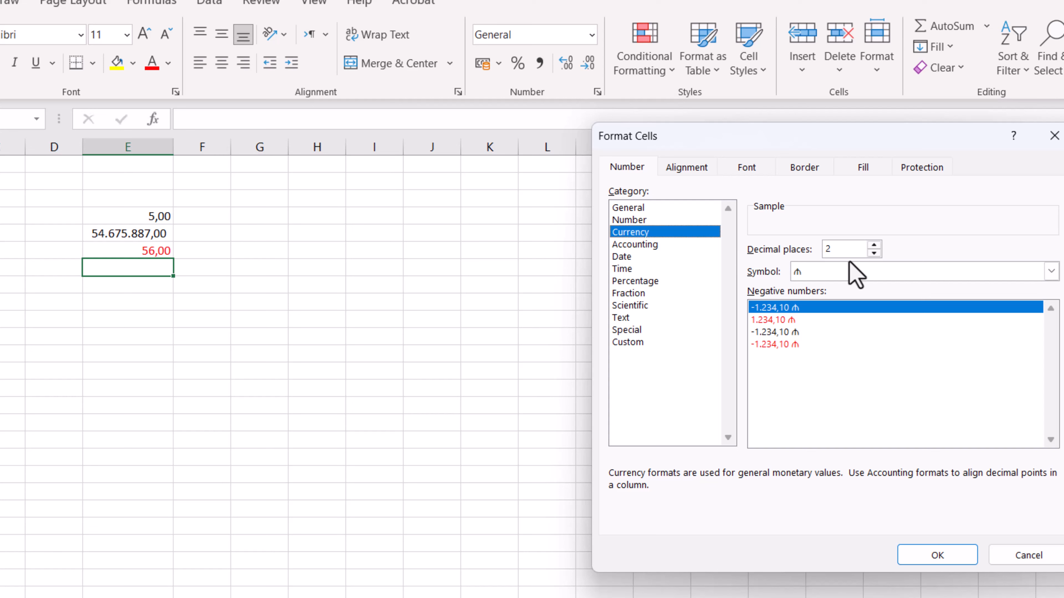
pyautogui.click(652, 221)
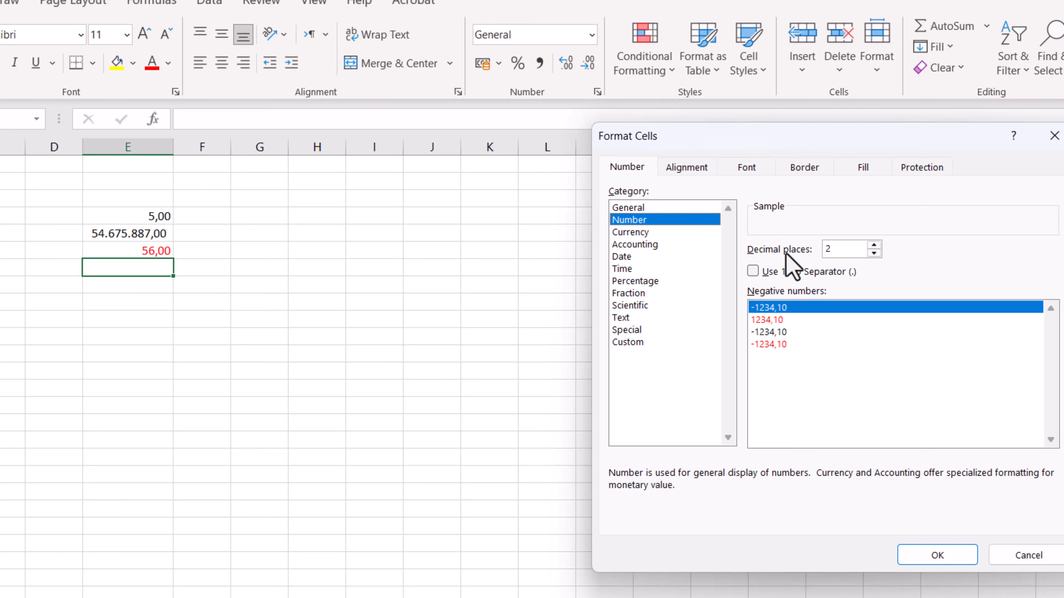
pyautogui.click(642, 233)
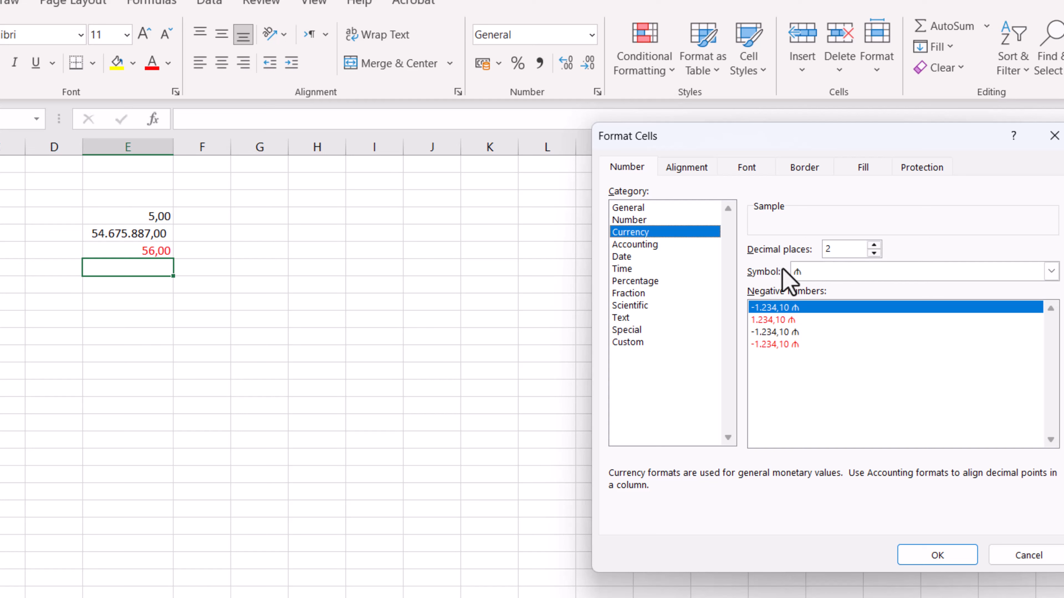
pyautogui.click(850, 276)
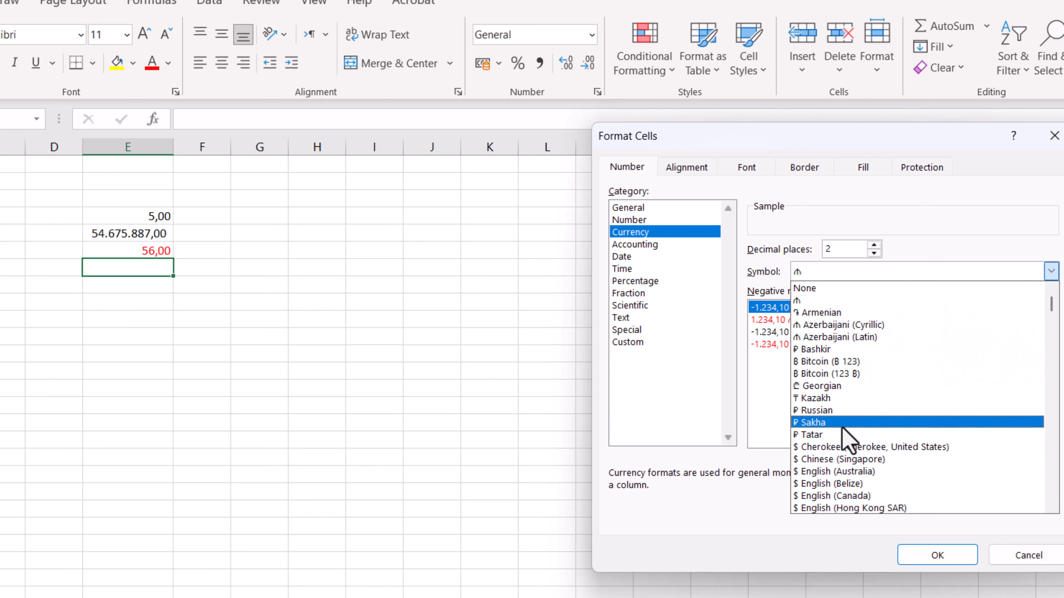
pyautogui.scroll(-1, 846, 440)
pyautogui.scroll(-4, 848, 457)
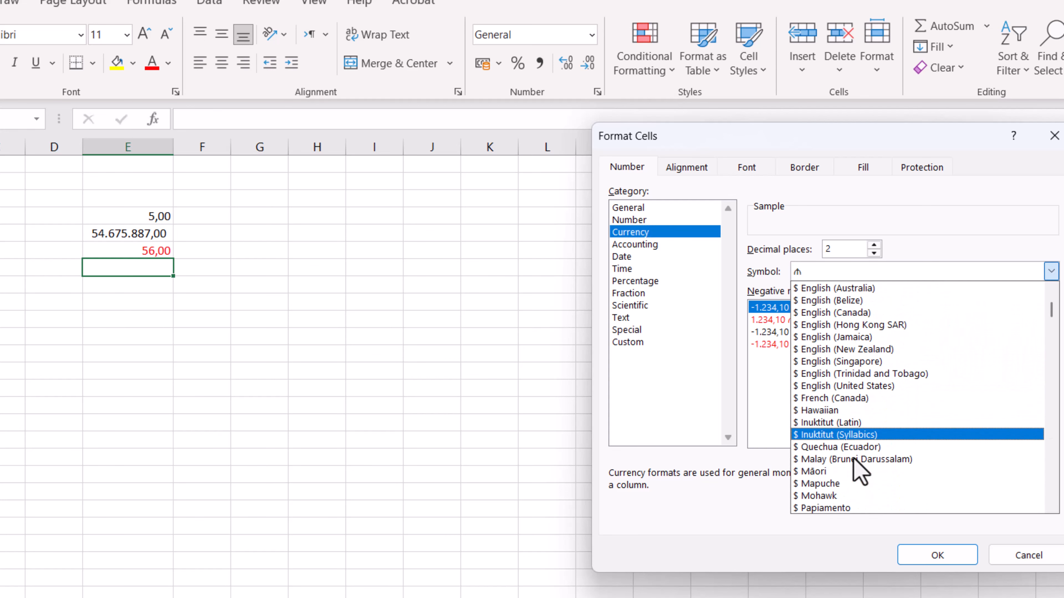
pyautogui.scroll(2, 855, 465)
pyautogui.scroll(3, 850, 419)
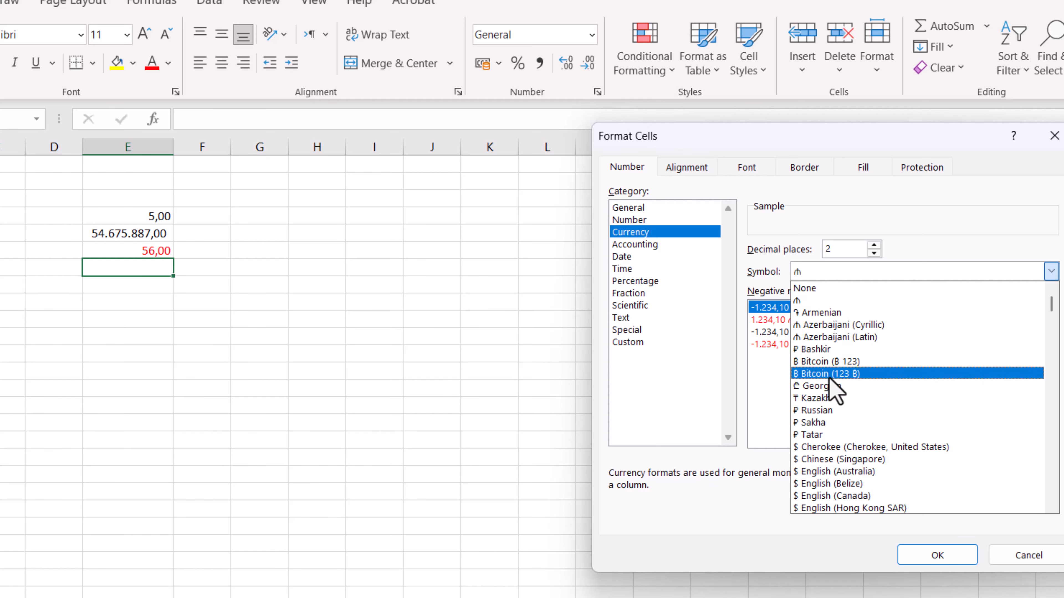
pyautogui.scroll(-1, 833, 403)
pyautogui.scroll(-1, 880, 378)
pyautogui.click(1039, 558)
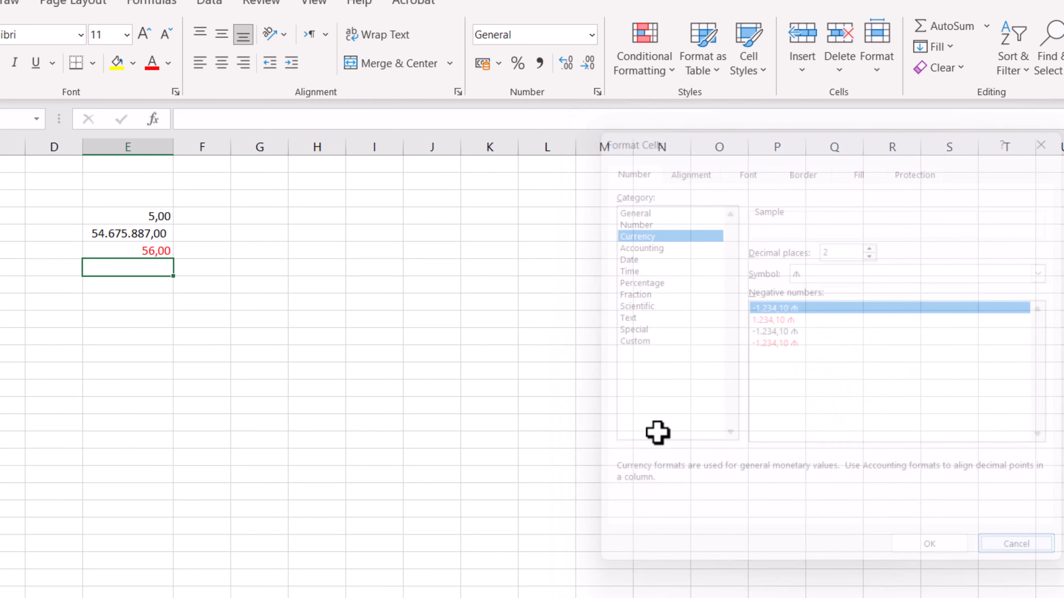
# Enter 10 in cell E7 and reselect that cell
pyautogui.write('10')
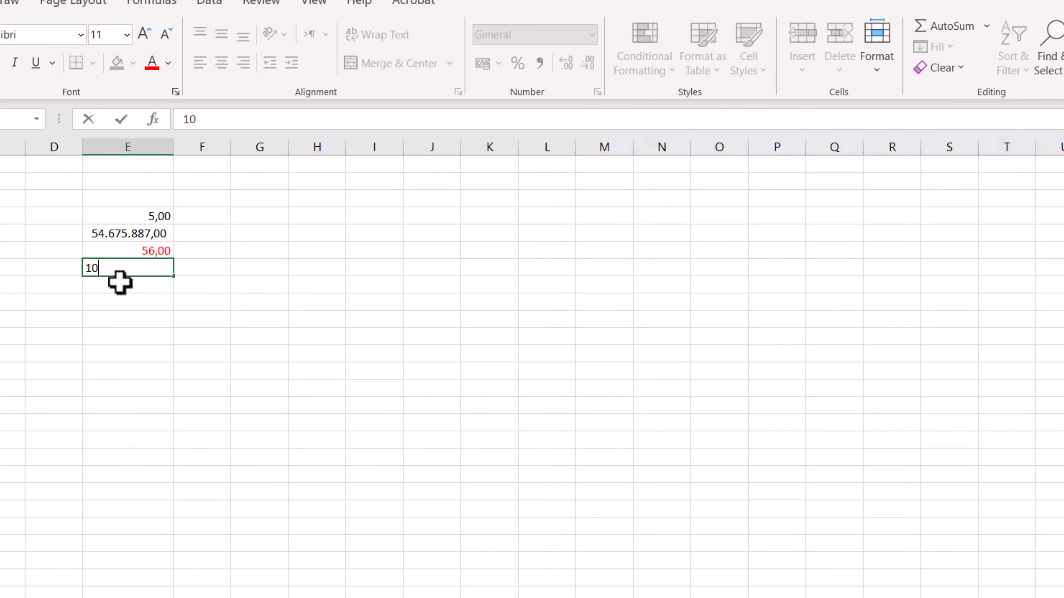
pyautogui.press('Return')
pyautogui.click(147, 271)
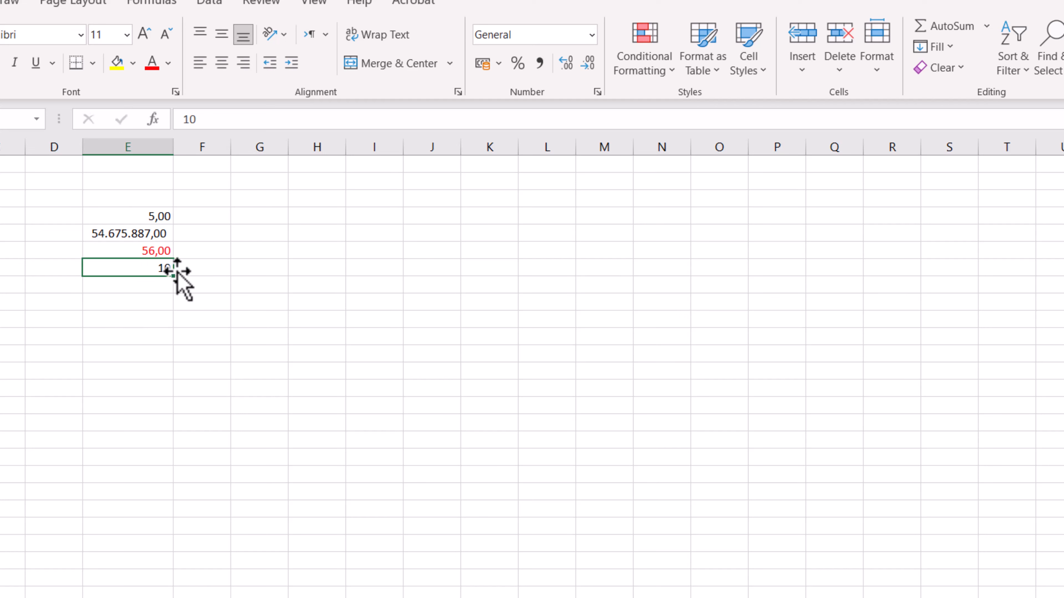
# Format cell E7 as Currency with 2 decimal places and the ₼ symbol
pyautogui.click(598, 92)
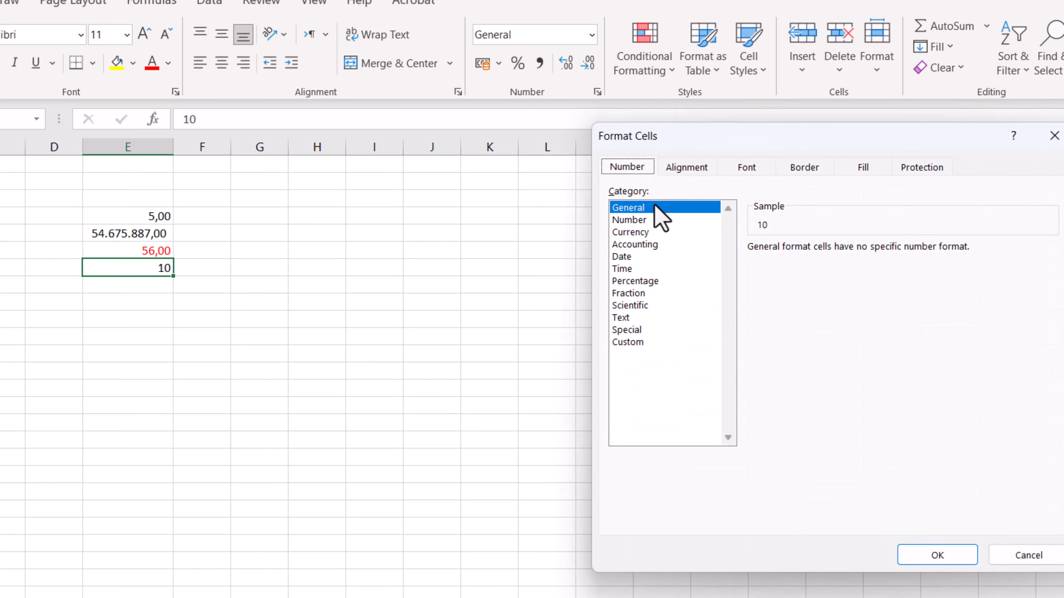
pyautogui.click(645, 234)
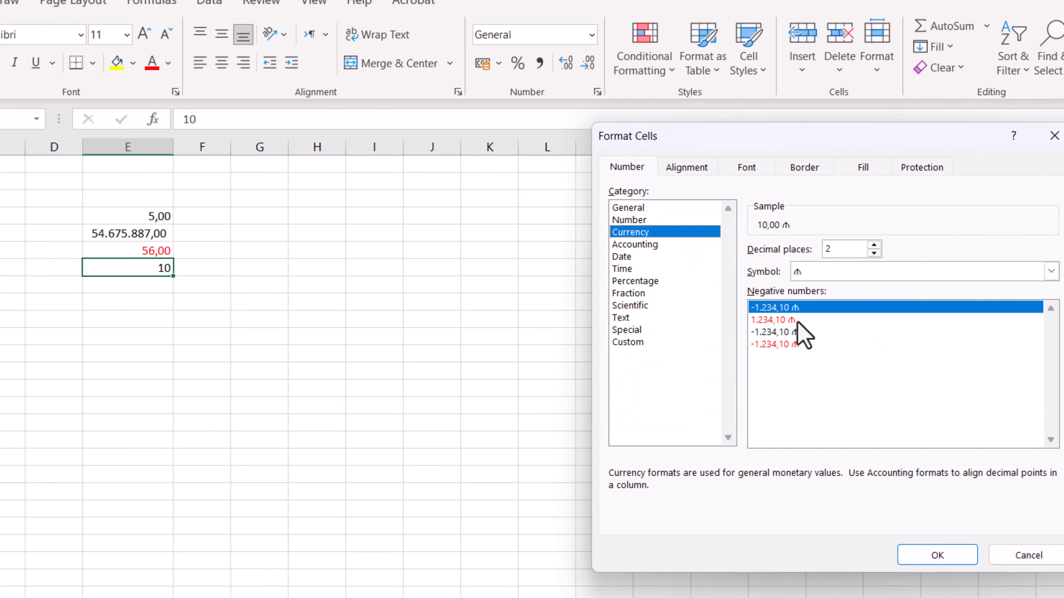
pyautogui.click(824, 277)
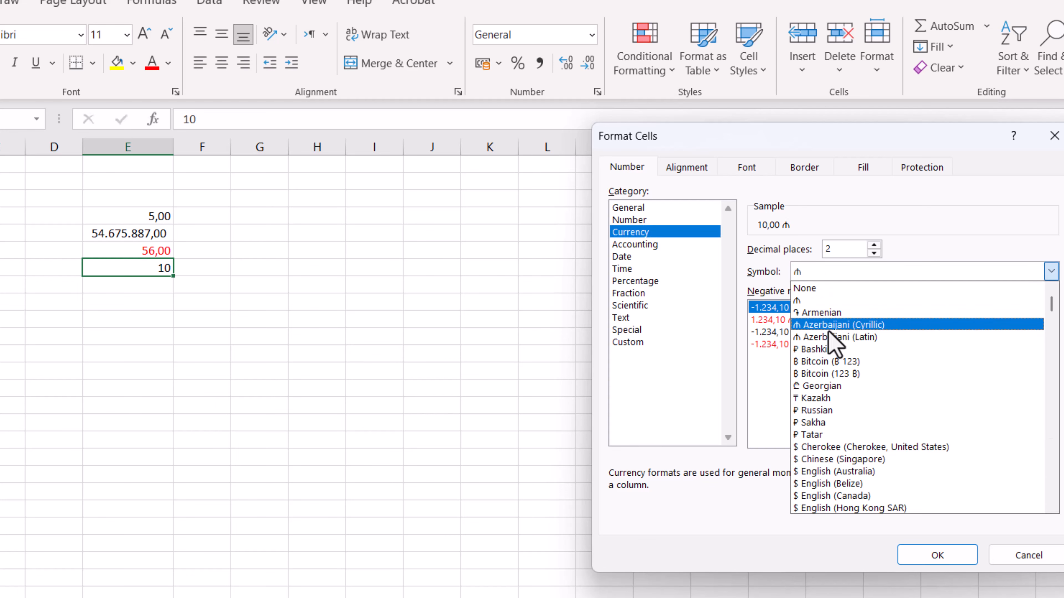
pyautogui.click(810, 301)
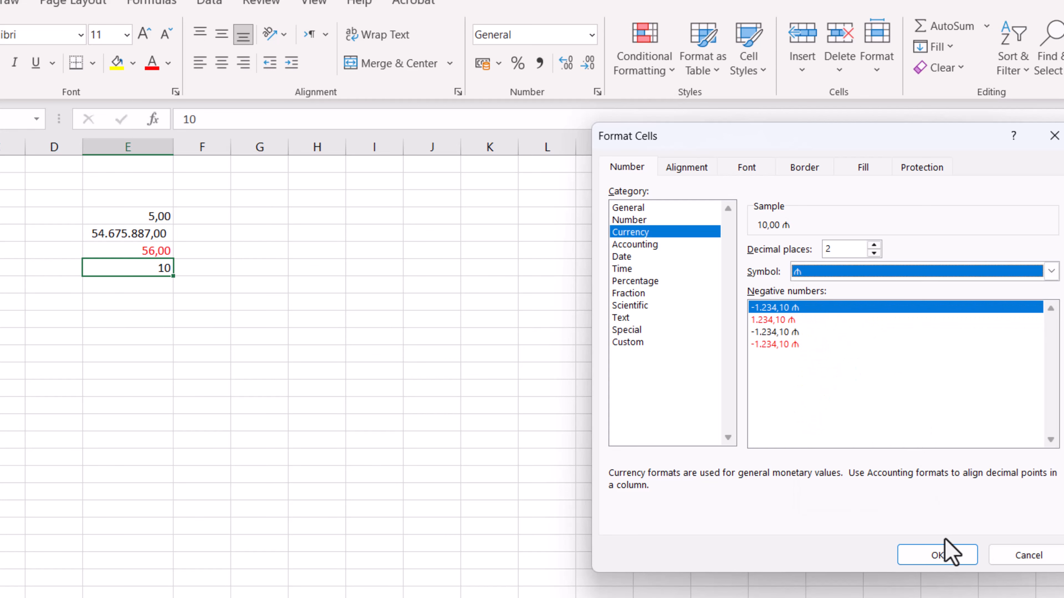
pyautogui.click(948, 554)
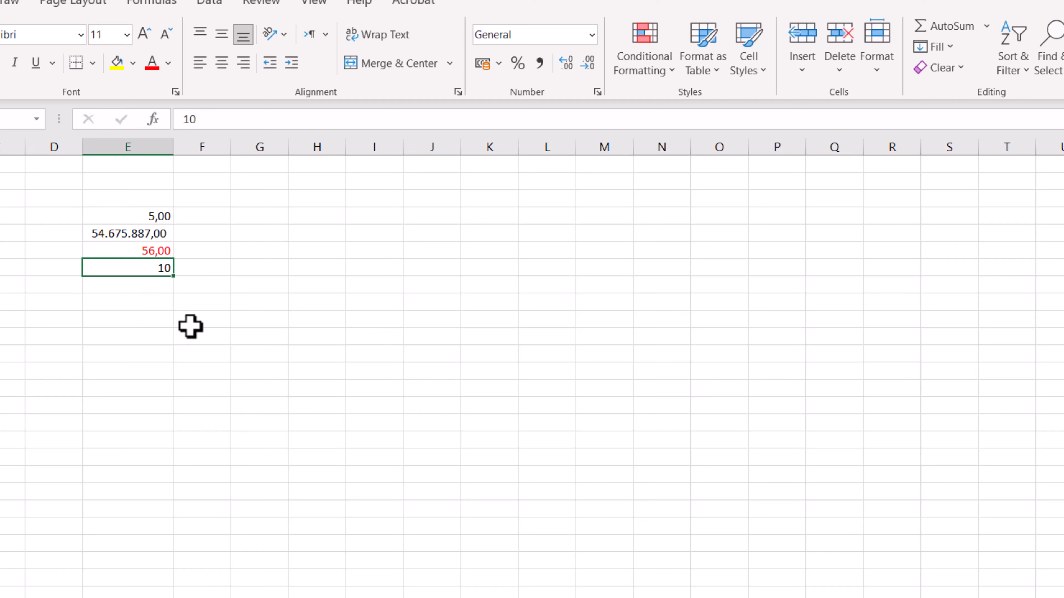
pyautogui.click(499, 64)
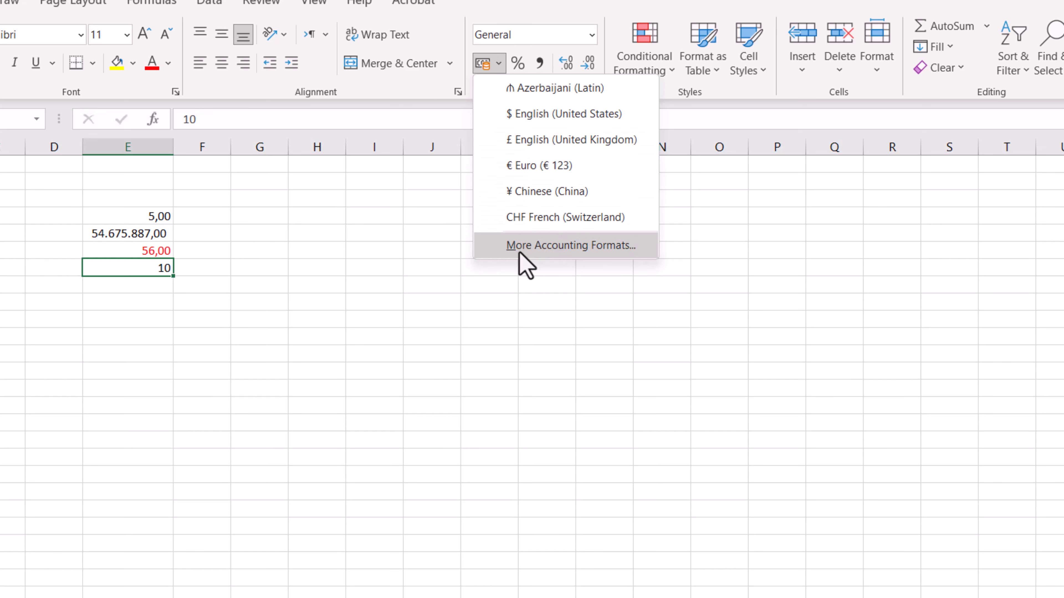
pyautogui.click(589, 242)
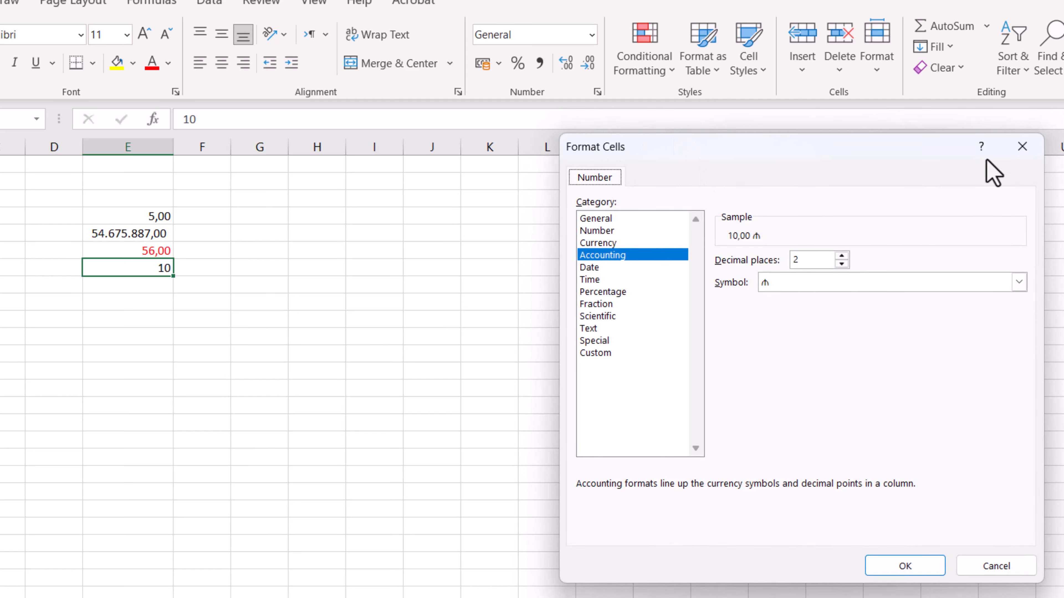
pyautogui.click(1023, 146)
# Apply the ₼ Azerbaijani (Latin) accounting number format to cell E7
pyautogui.click(498, 63)
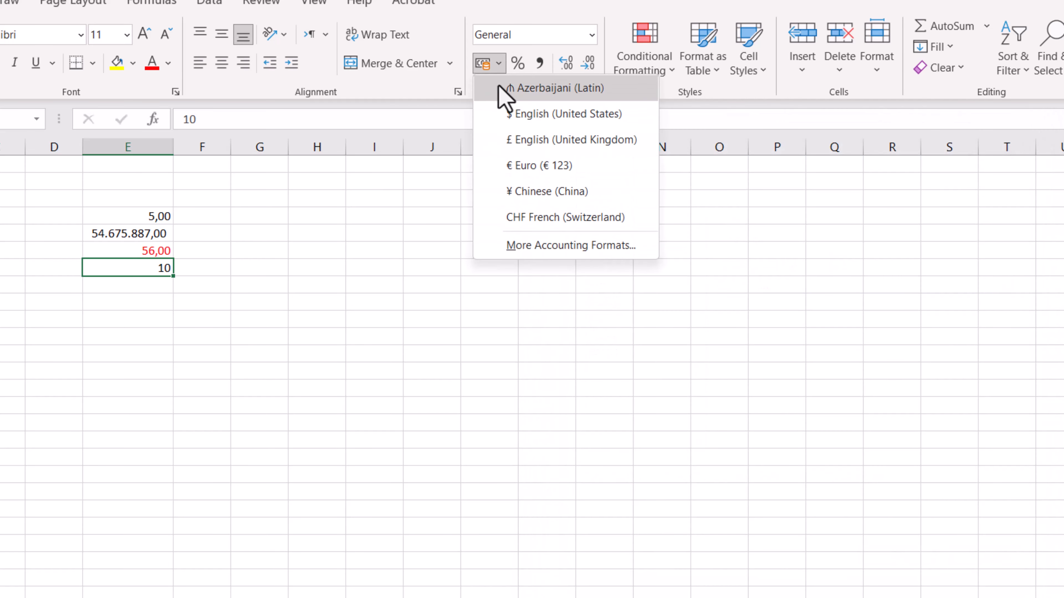
pyautogui.click(536, 89)
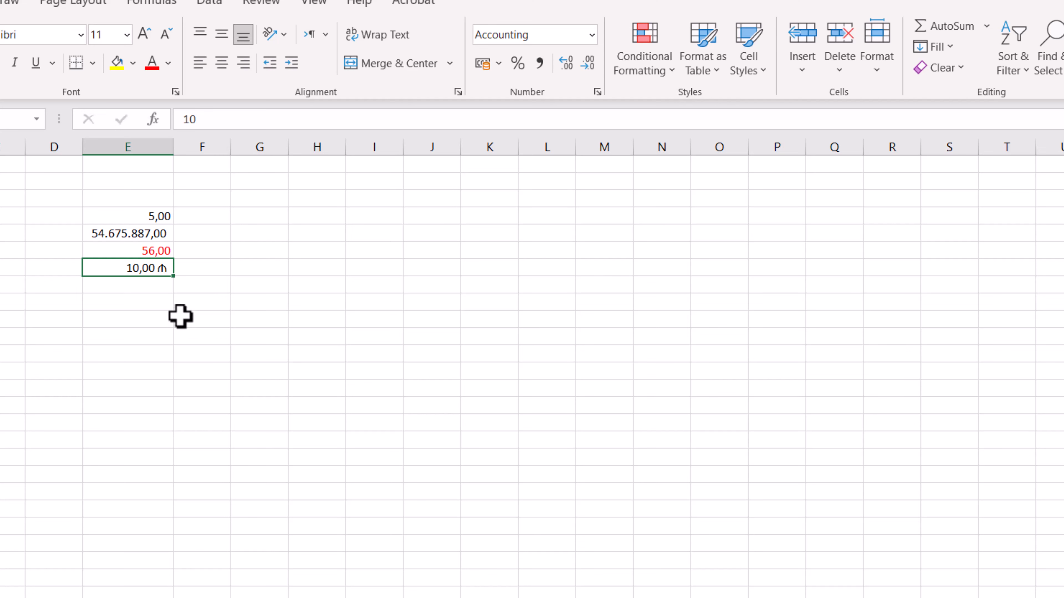
# For empty cell E8, compare the Number, Currency, Accounting and Date format options without applying a format
pyautogui.click(140, 285)
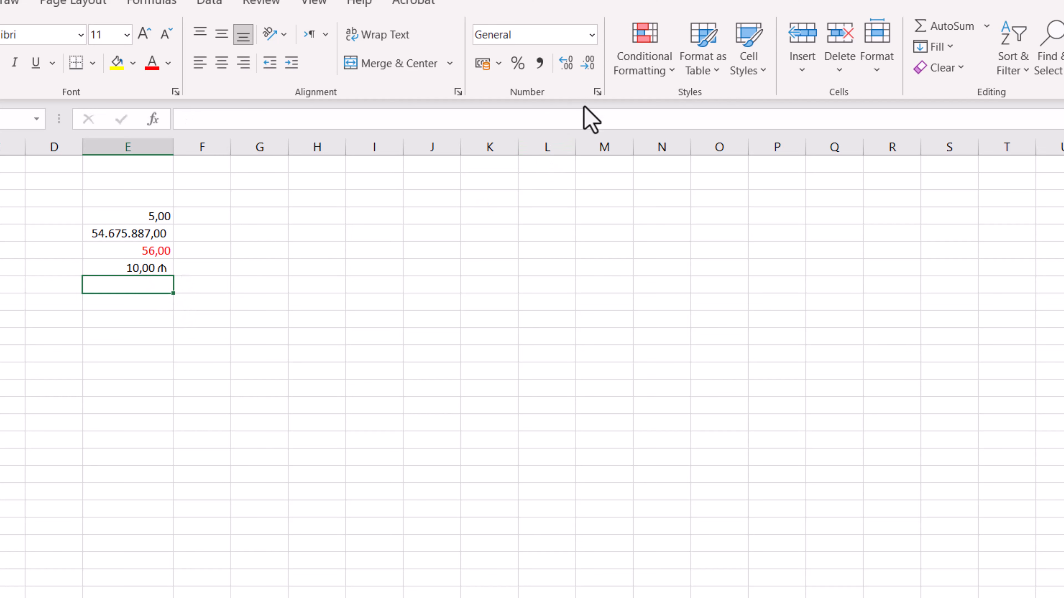
pyautogui.click(597, 92)
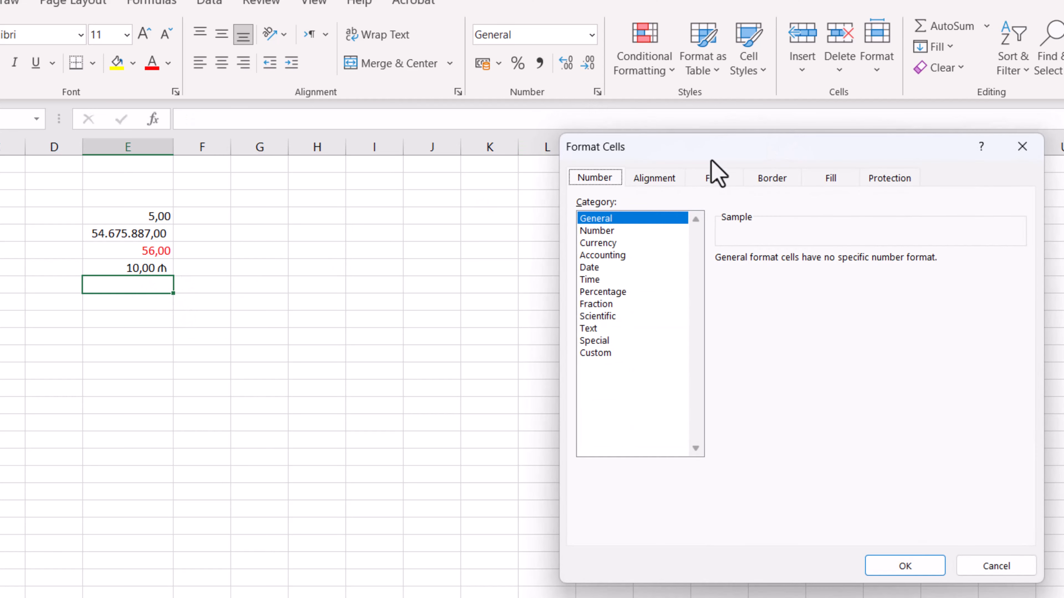
pyautogui.click(598, 243)
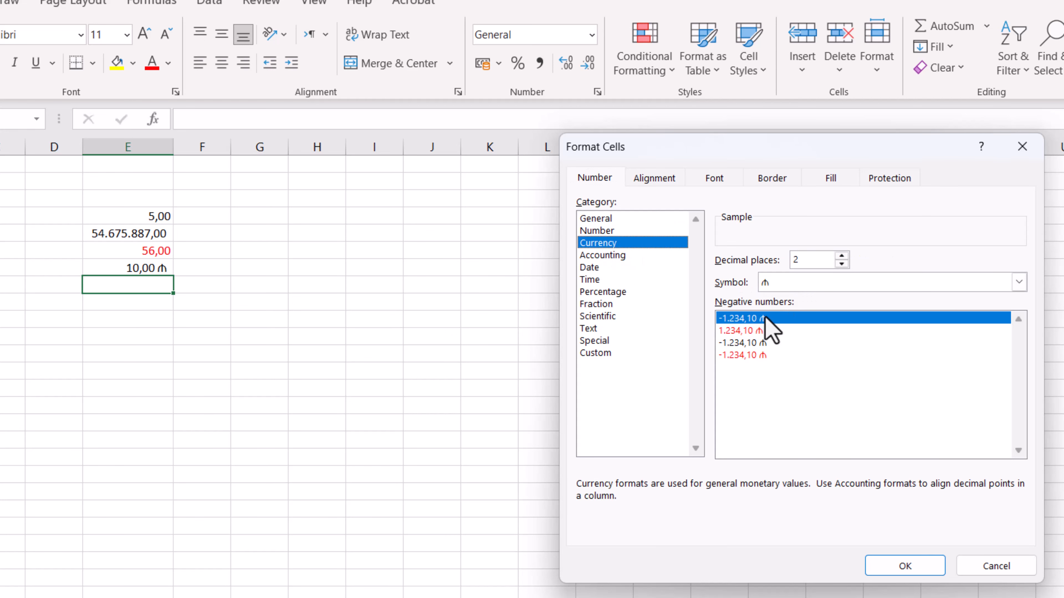
pyautogui.click(602, 230)
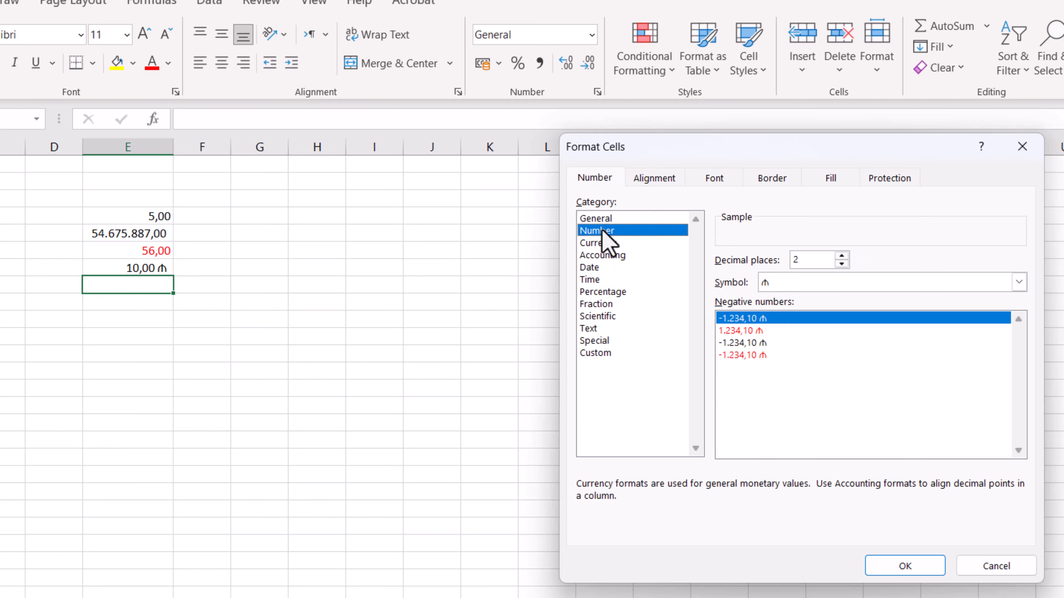
pyautogui.click(617, 255)
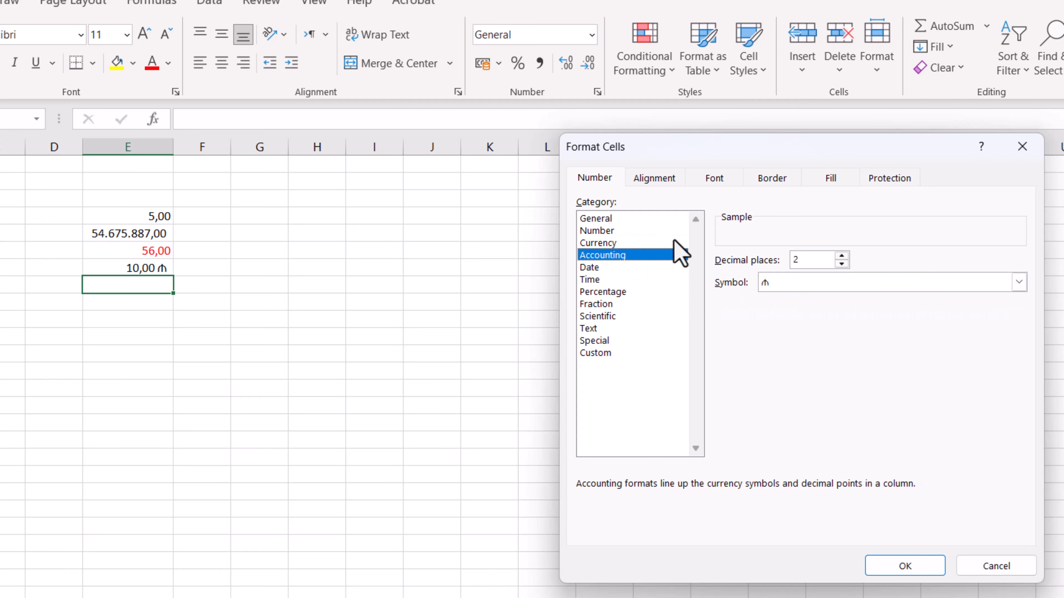
pyautogui.click(610, 243)
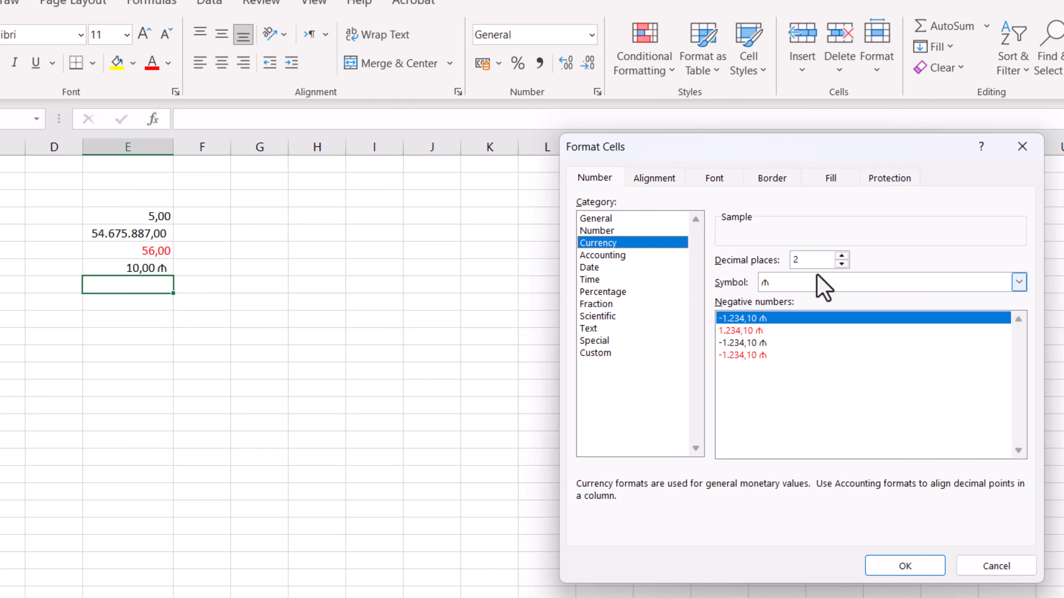
pyautogui.click(615, 255)
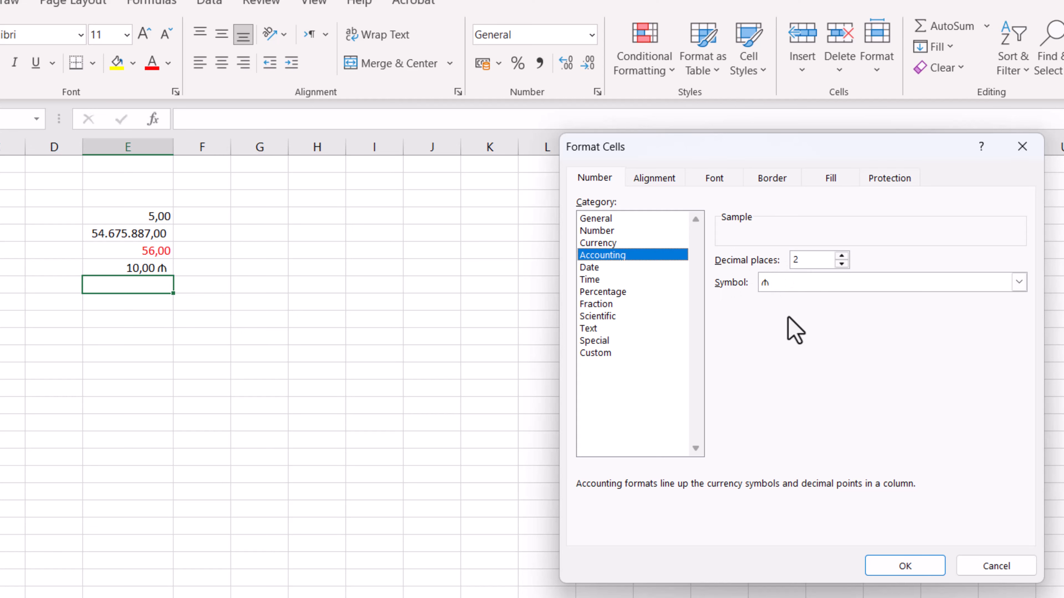
pyautogui.click(598, 268)
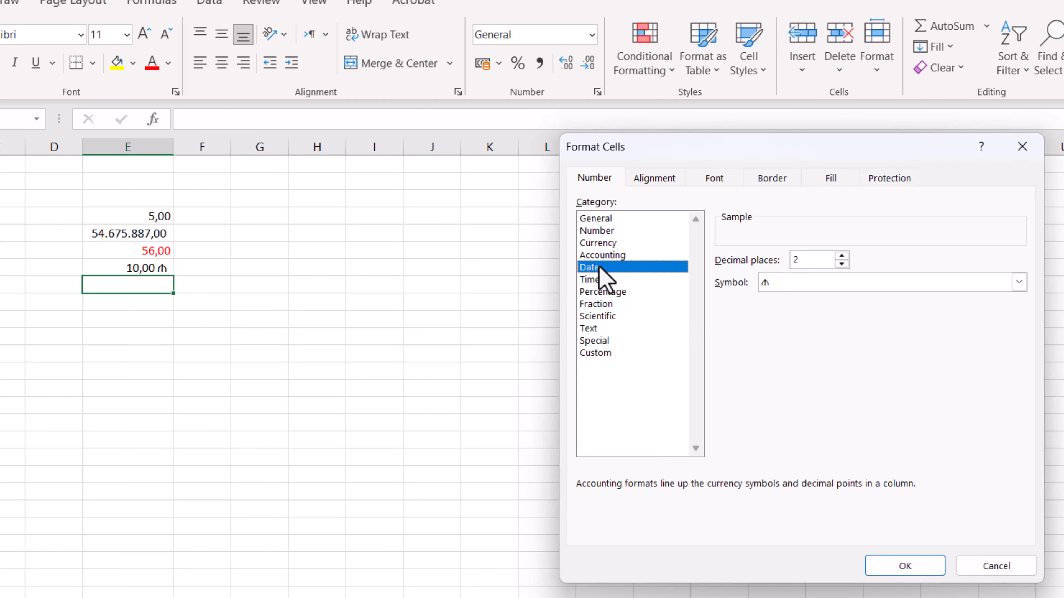
pyautogui.click(997, 567)
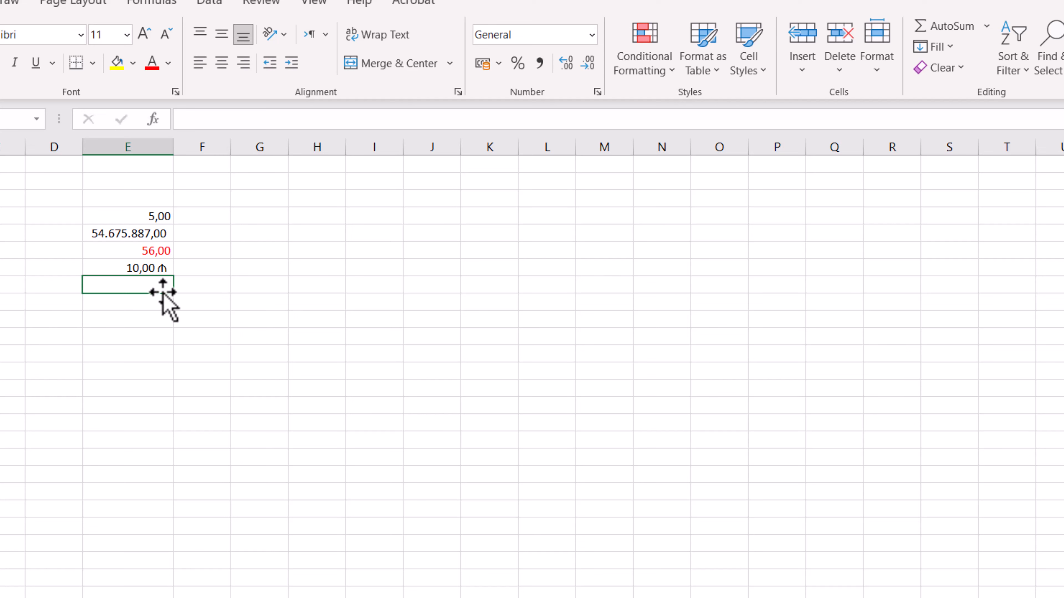
# Enter the date 12.02.2025 in cell E8
pyautogui.write('12.')
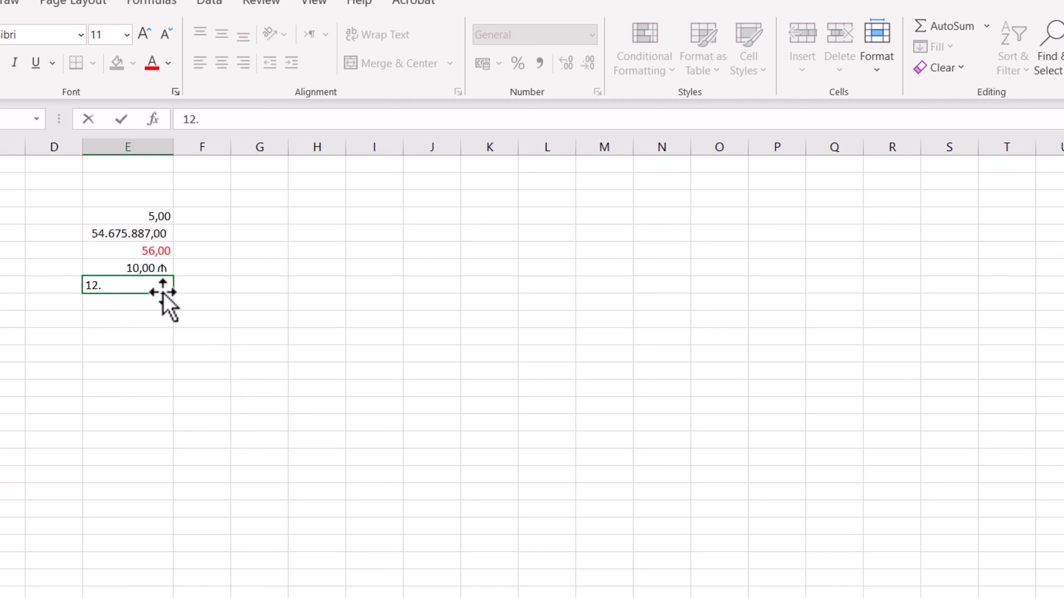
pyautogui.write('02.2025')
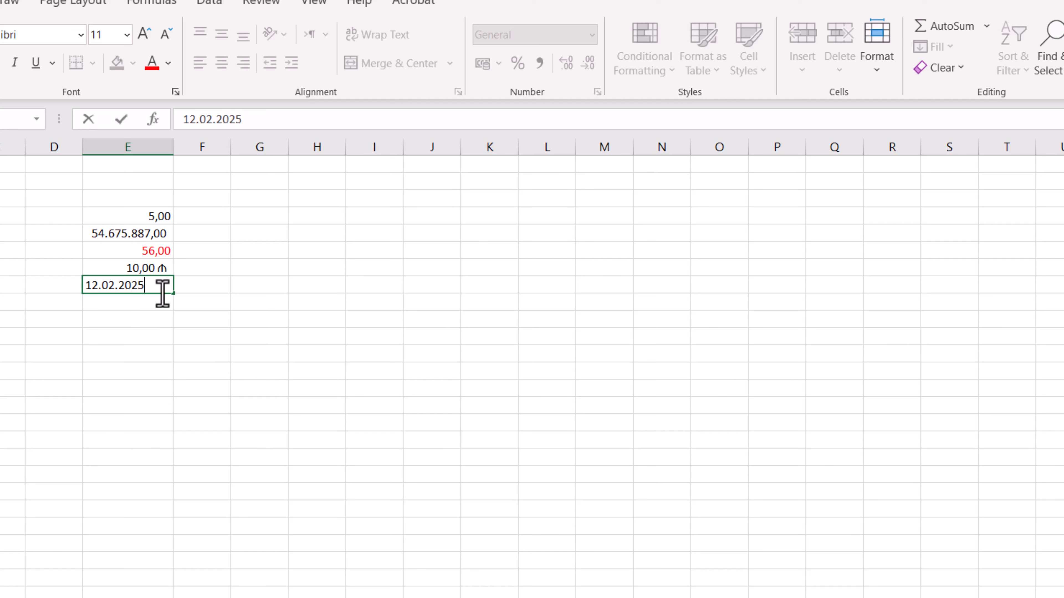
pyautogui.press('Return')
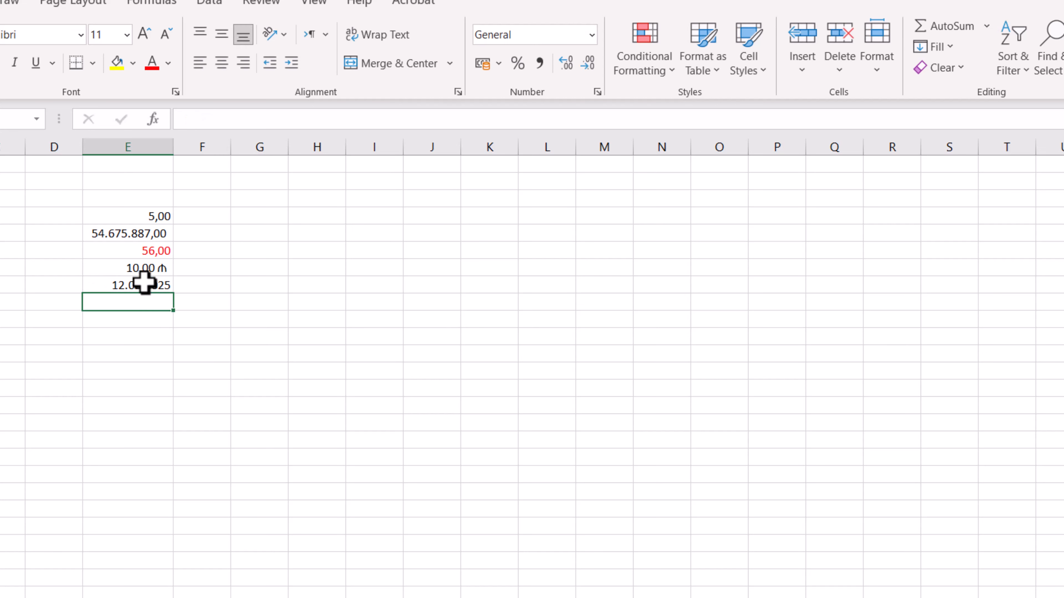
# Format the date in cell E8 with the long date type *14 mart 2012, çərşənbə
pyautogui.click(145, 282)
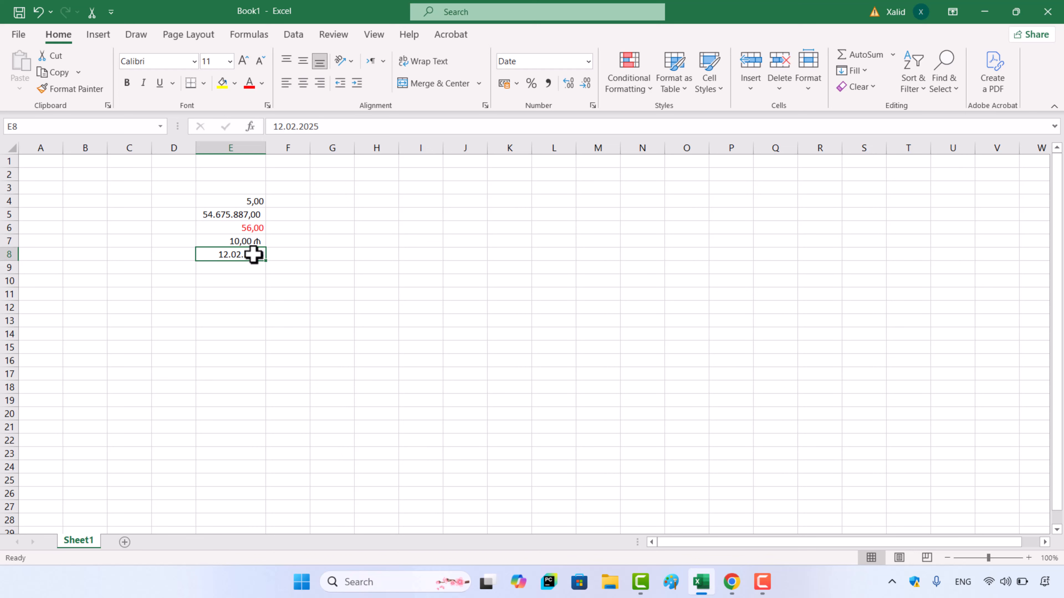
pyautogui.click(593, 106)
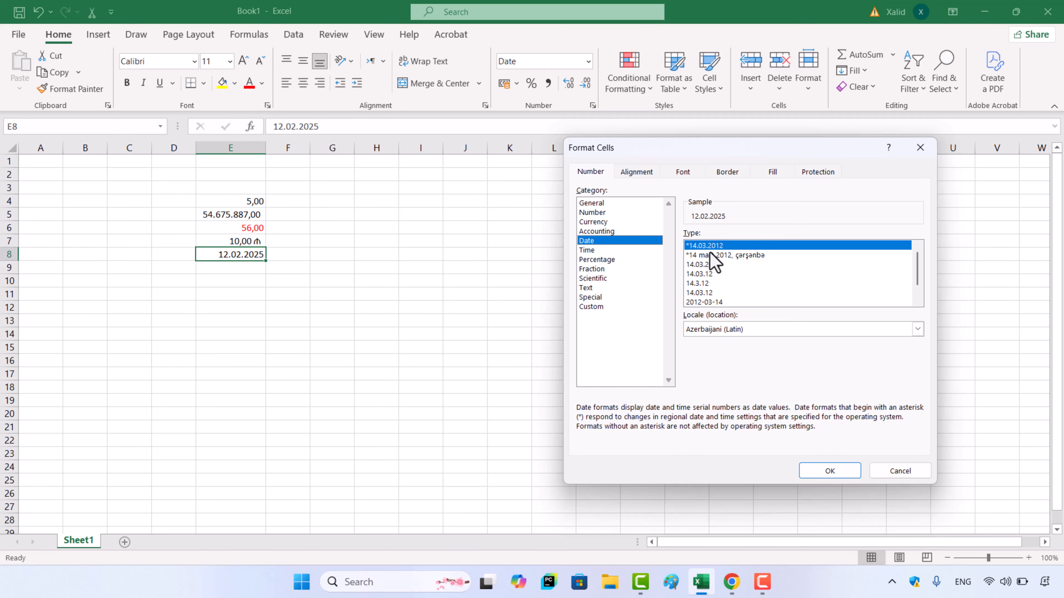
pyautogui.click(705, 293)
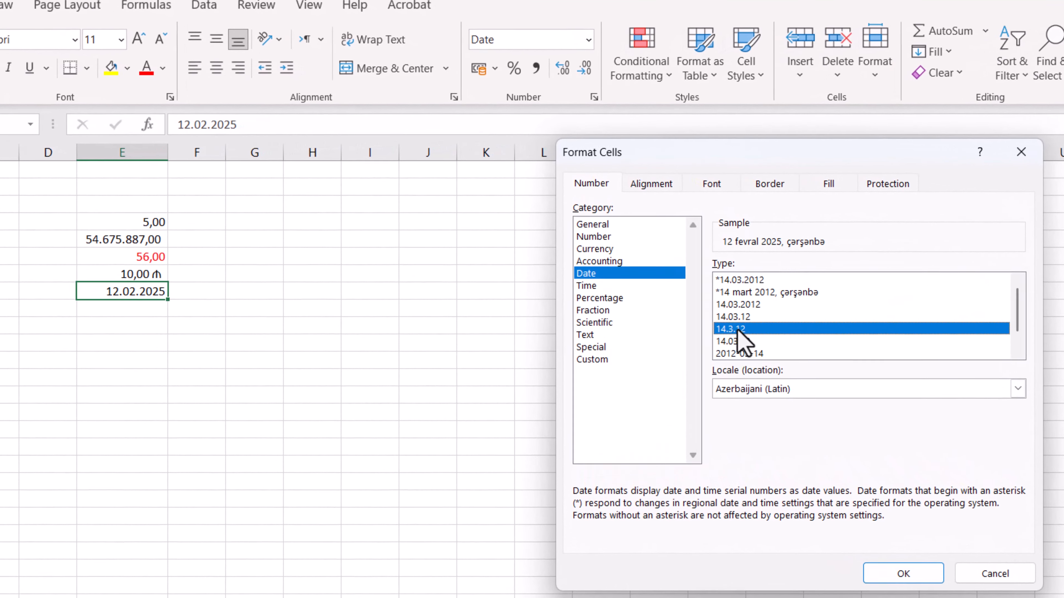
pyautogui.click(742, 294)
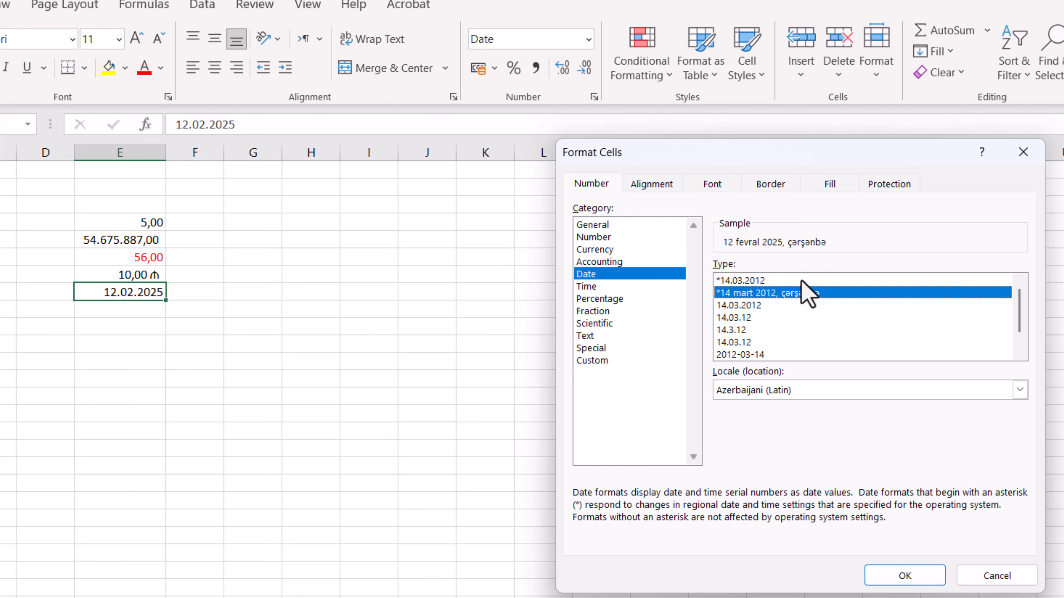
pyautogui.click(905, 576)
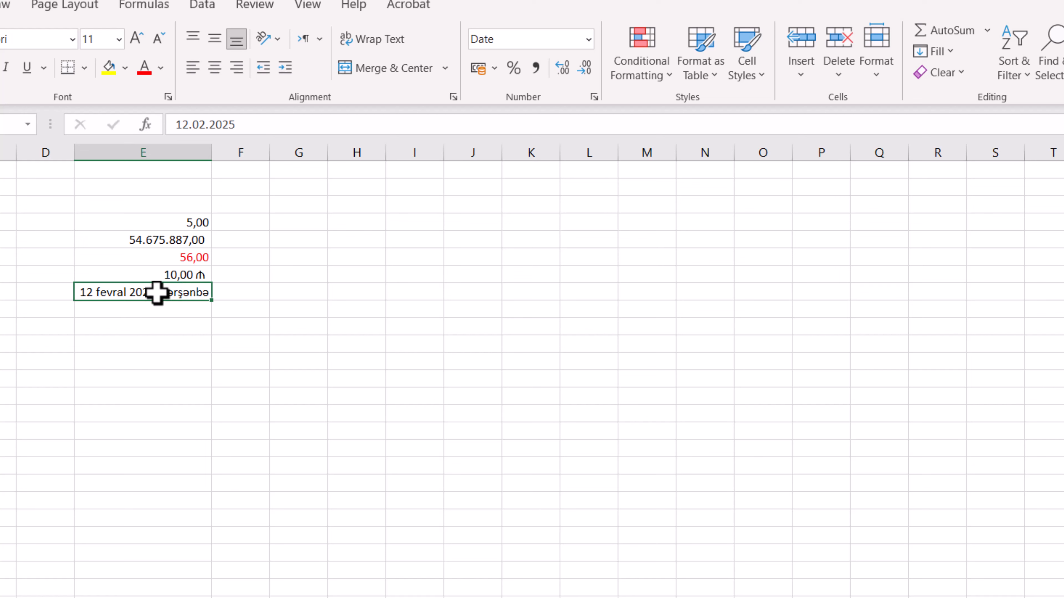
# Replace the date in cell E8 with 25.03.2025 and reselect that cell
pyautogui.write('25')
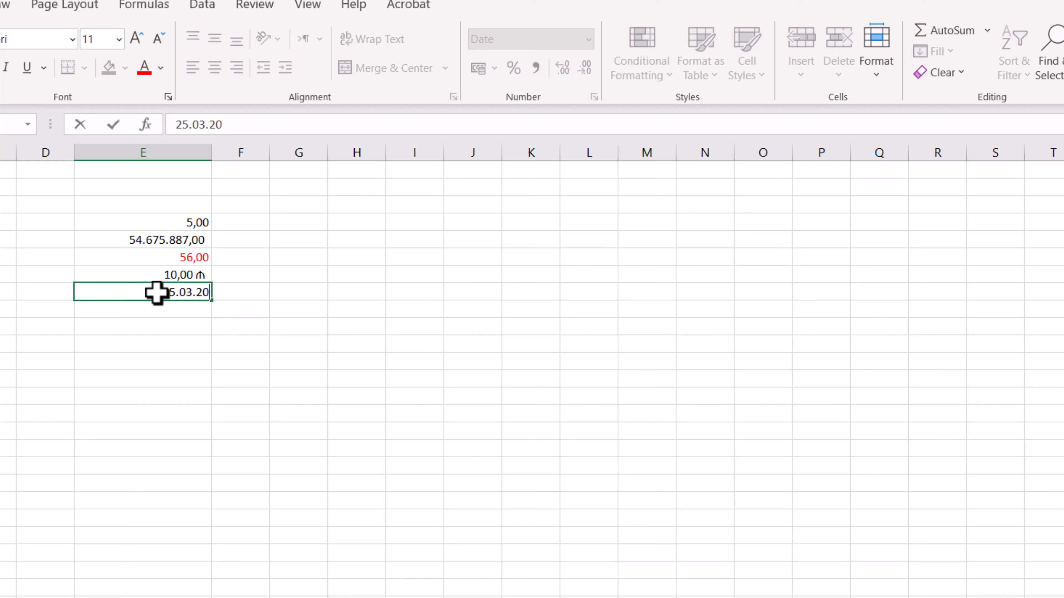
pyautogui.press('Return')
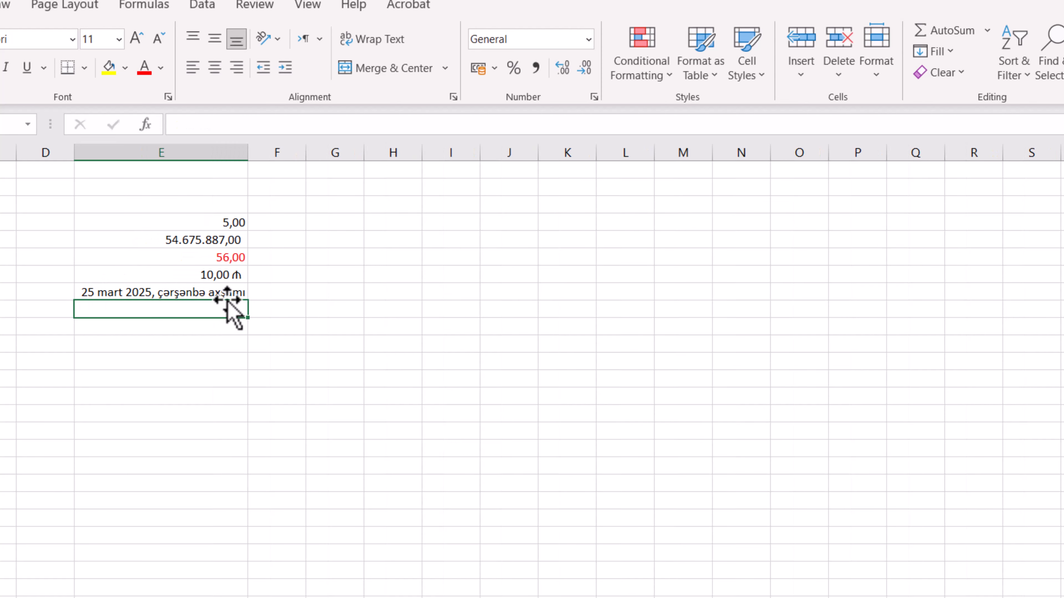
pyautogui.click(278, 293)
pyautogui.click(212, 295)
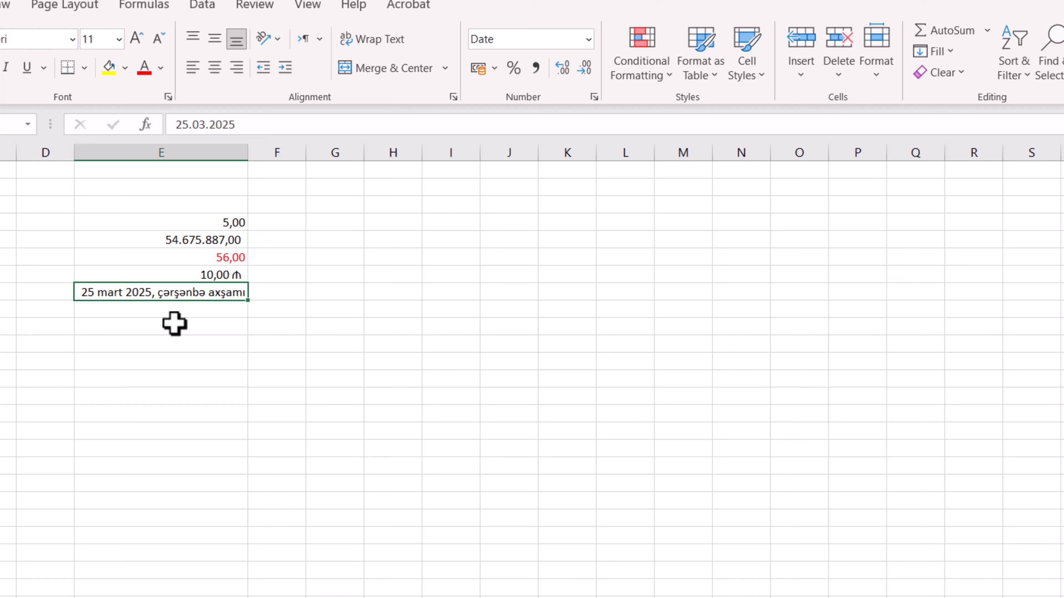
# For empty cell E9, examine the available Time format types without applying one
pyautogui.click(242, 340)
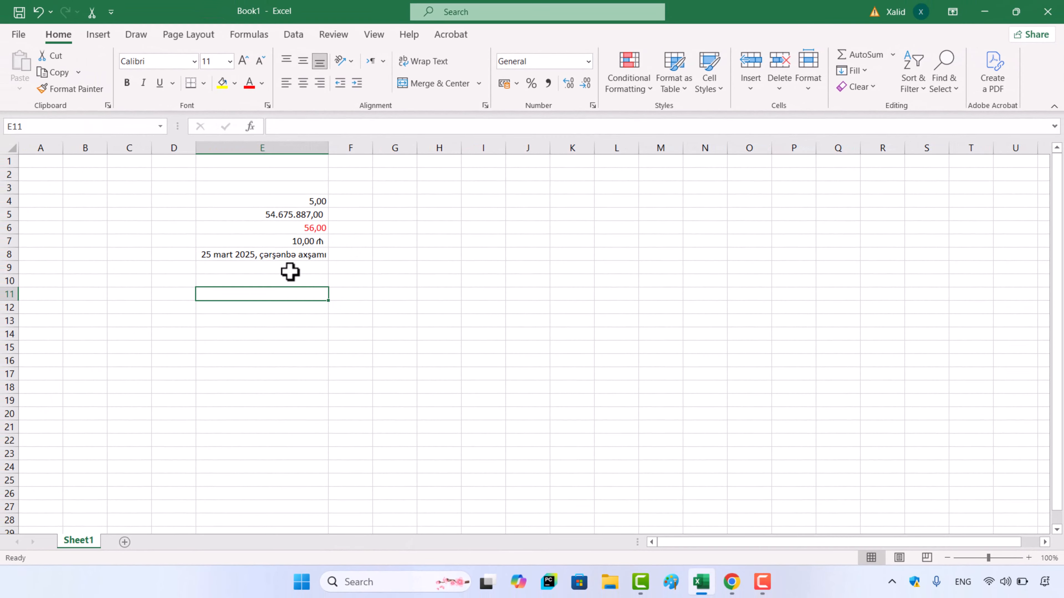
pyautogui.click(290, 271)
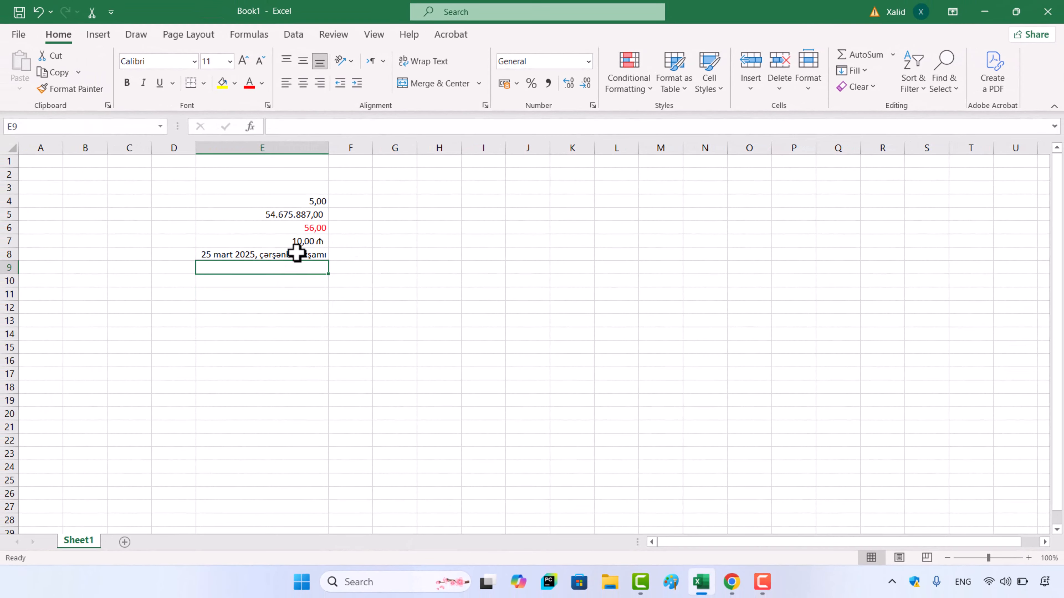
pyautogui.click(593, 104)
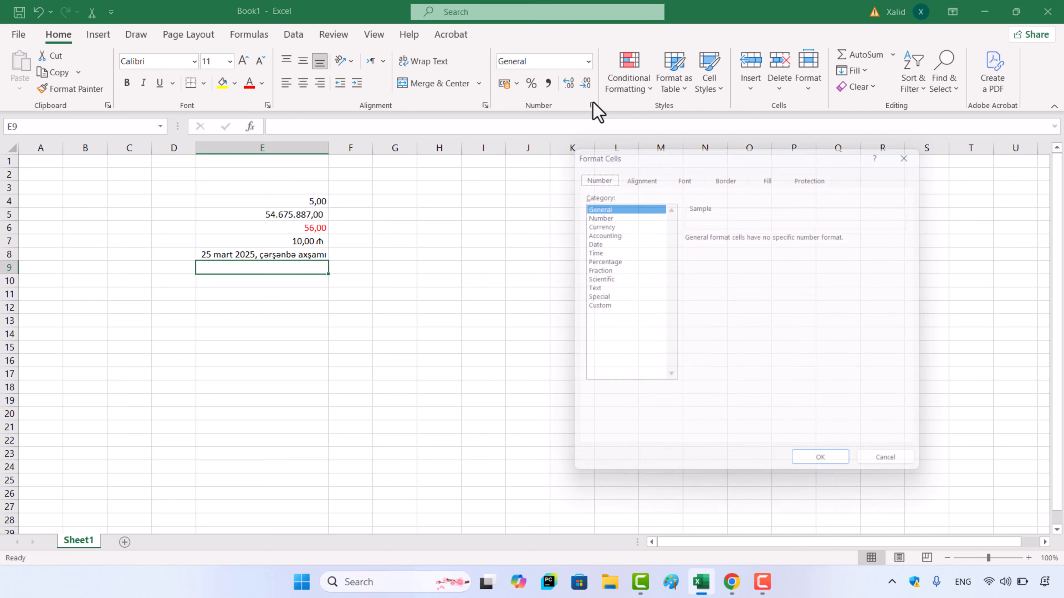
pyautogui.click(591, 251)
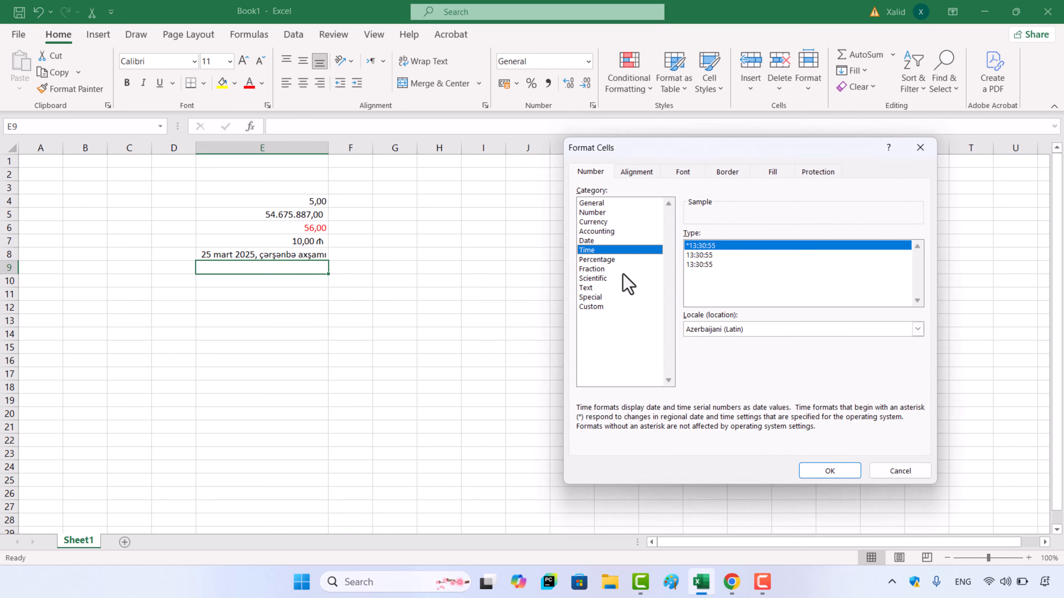
pyautogui.click(917, 476)
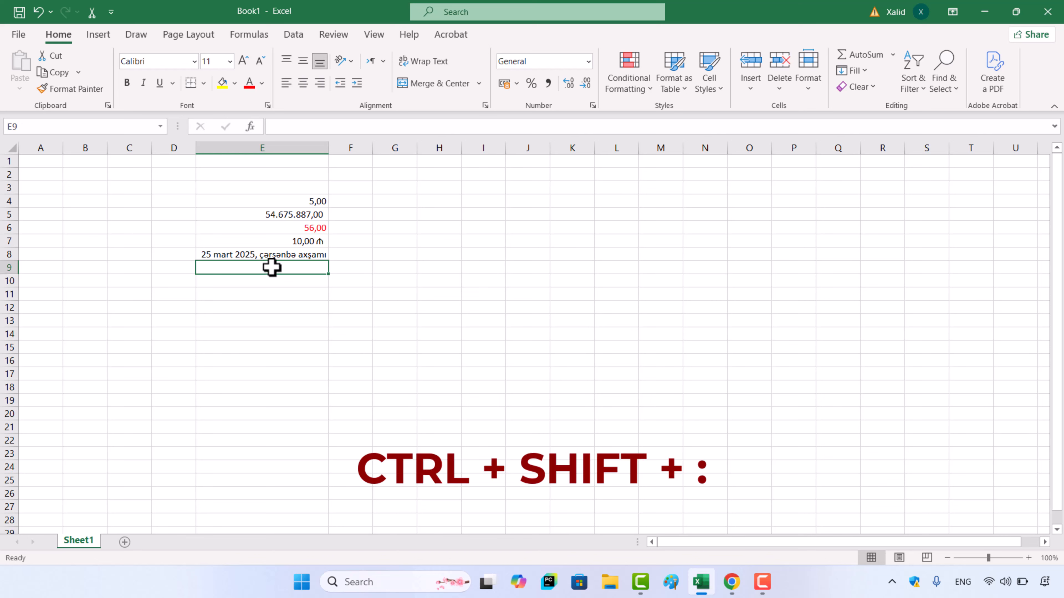
# Insert the current time into cell E9 and reselect that cell
pyautogui.hotkey('ctrl', 'shift', ':')
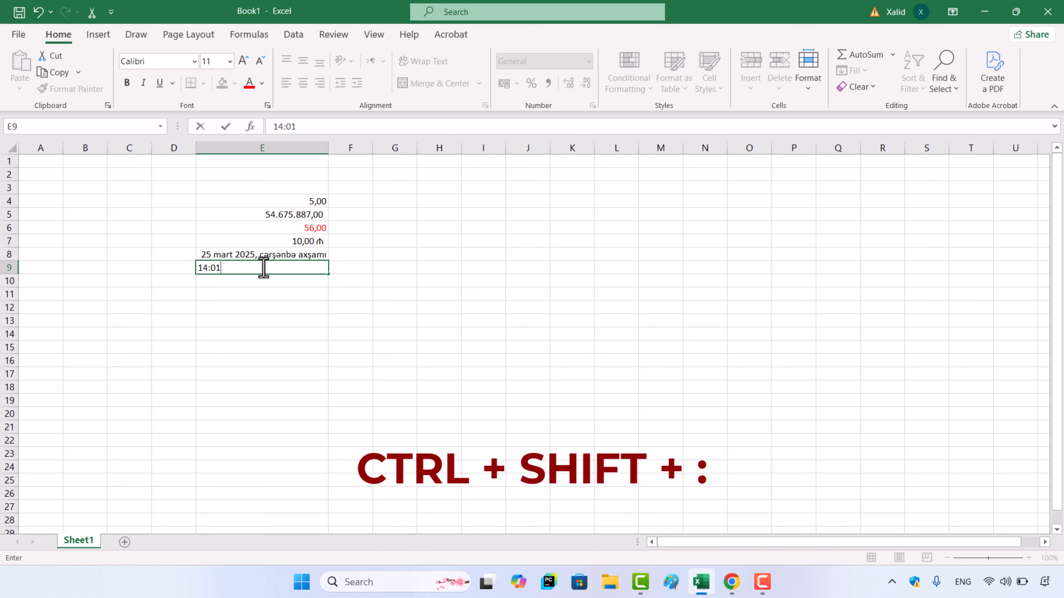
pyautogui.click(296, 291)
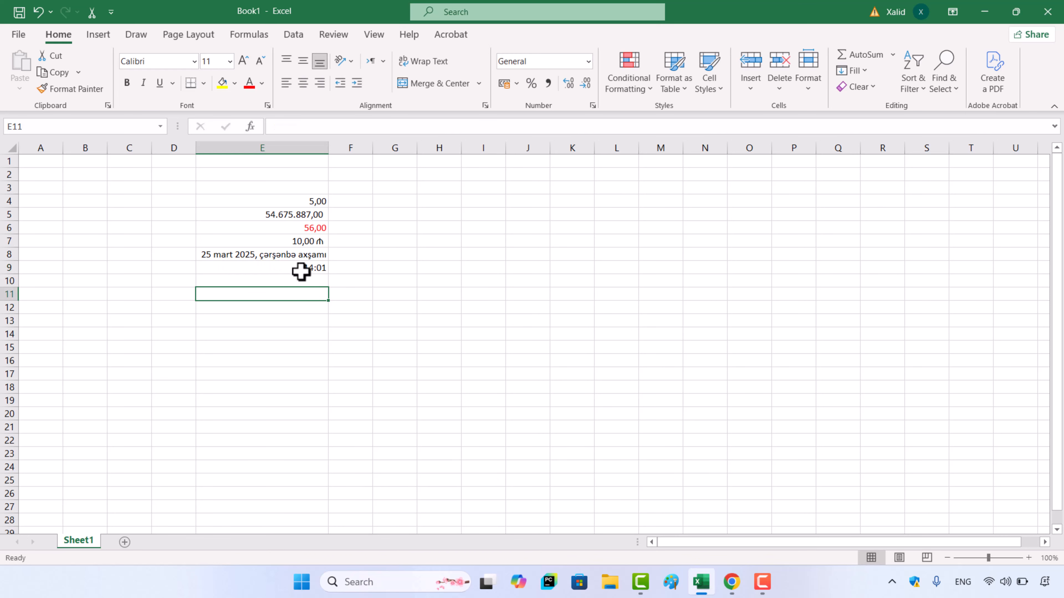
pyautogui.click(298, 270)
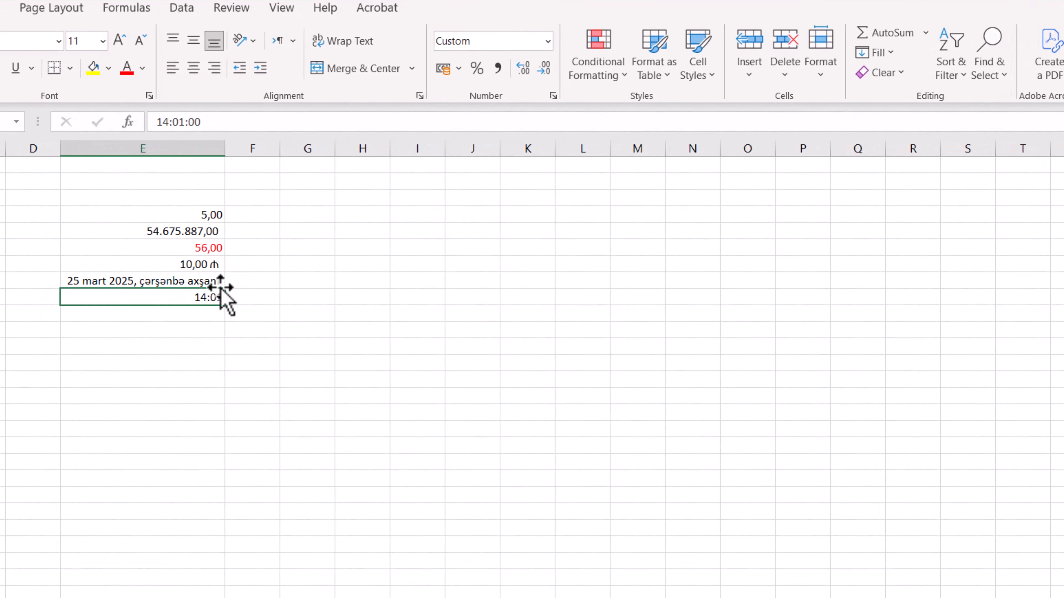
# Format cell E9 as Time with the second type, 13:30:55, which has no asterisk
pyautogui.click(553, 95)
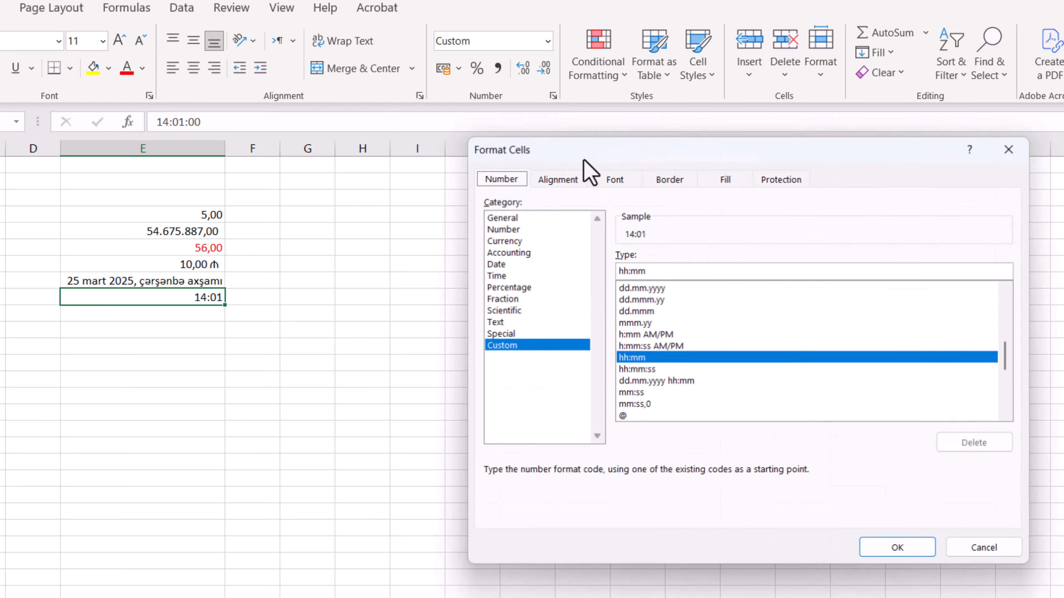
pyautogui.click(508, 276)
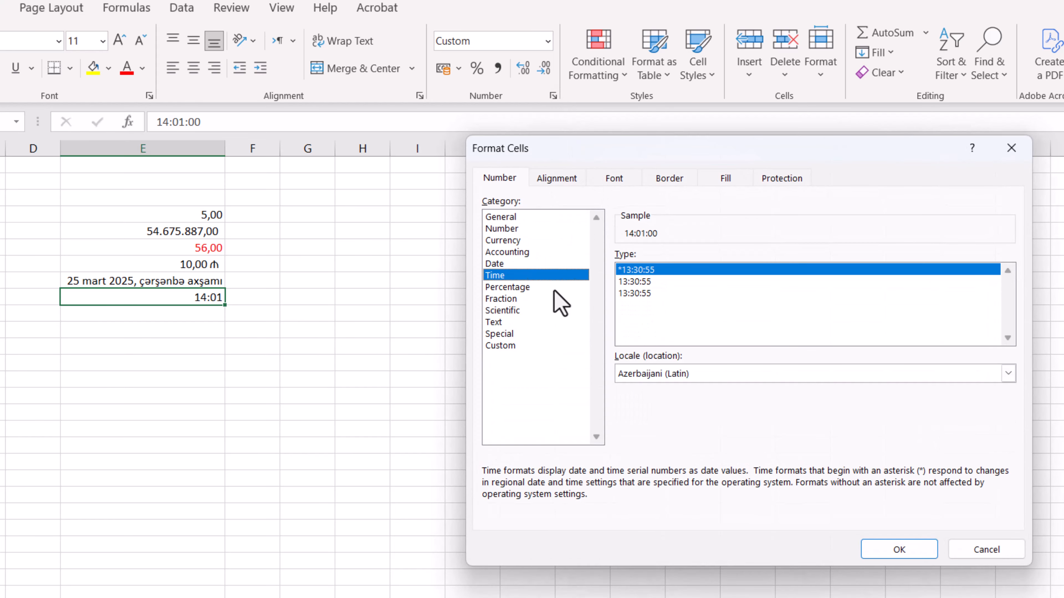
pyautogui.click(639, 282)
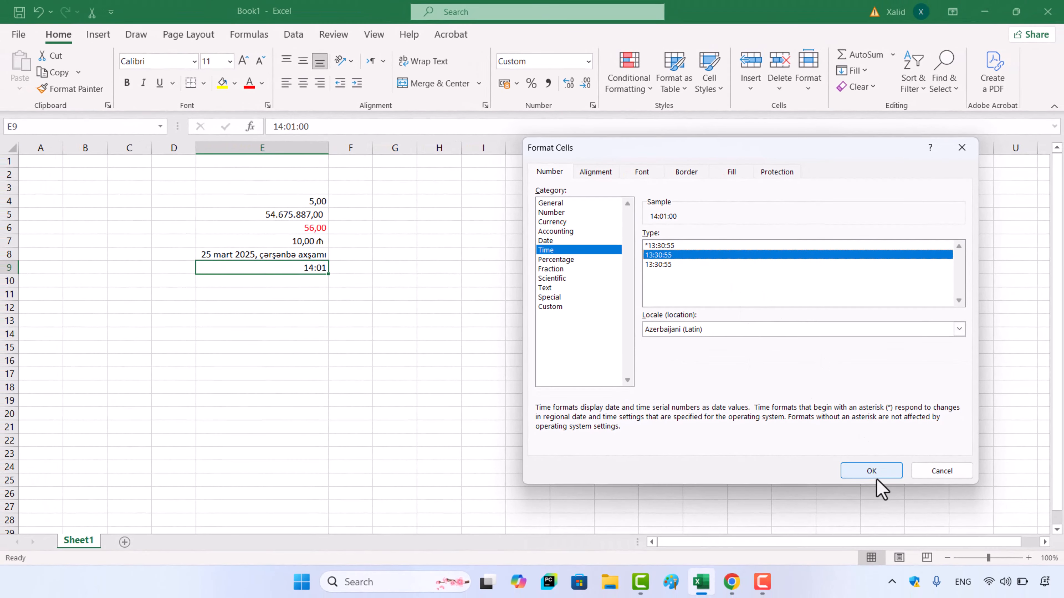
pyautogui.click(878, 480)
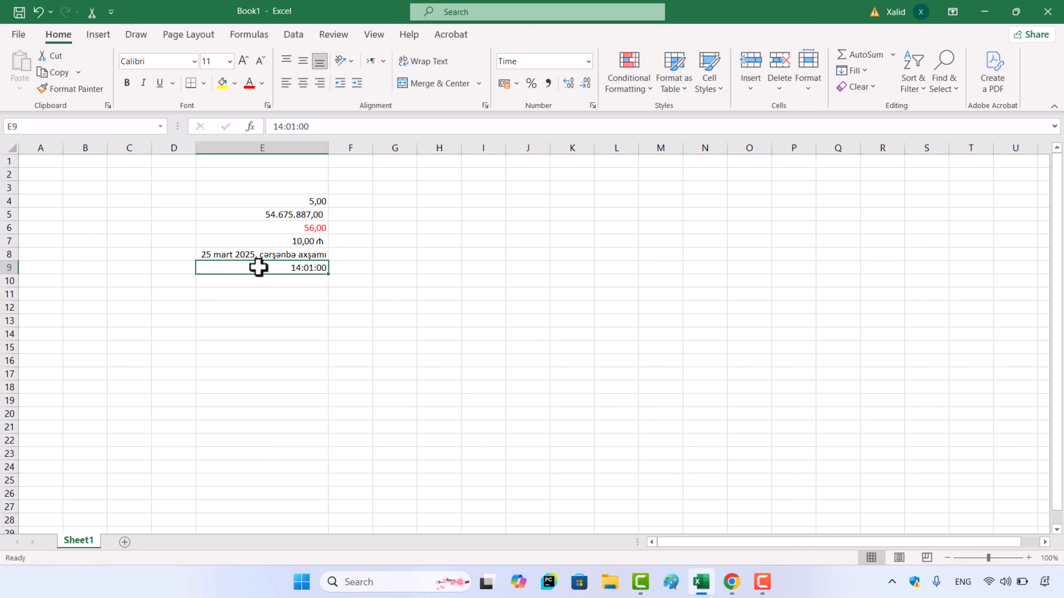
# For empty cell E10, examine the Percentage format options without applying a format
pyautogui.press('Return')
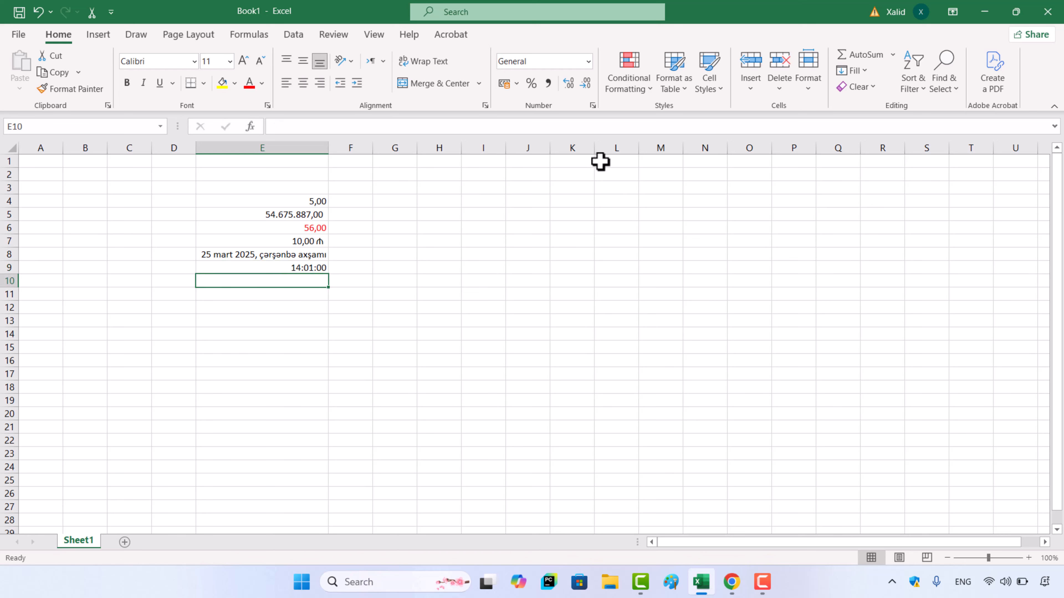
pyautogui.click(593, 106)
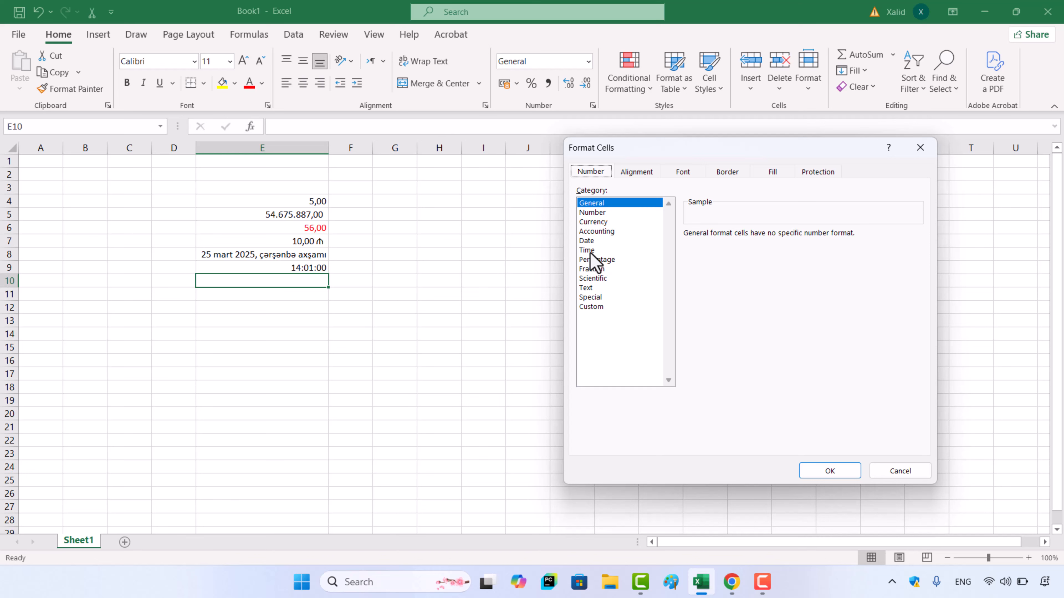
pyautogui.click(598, 260)
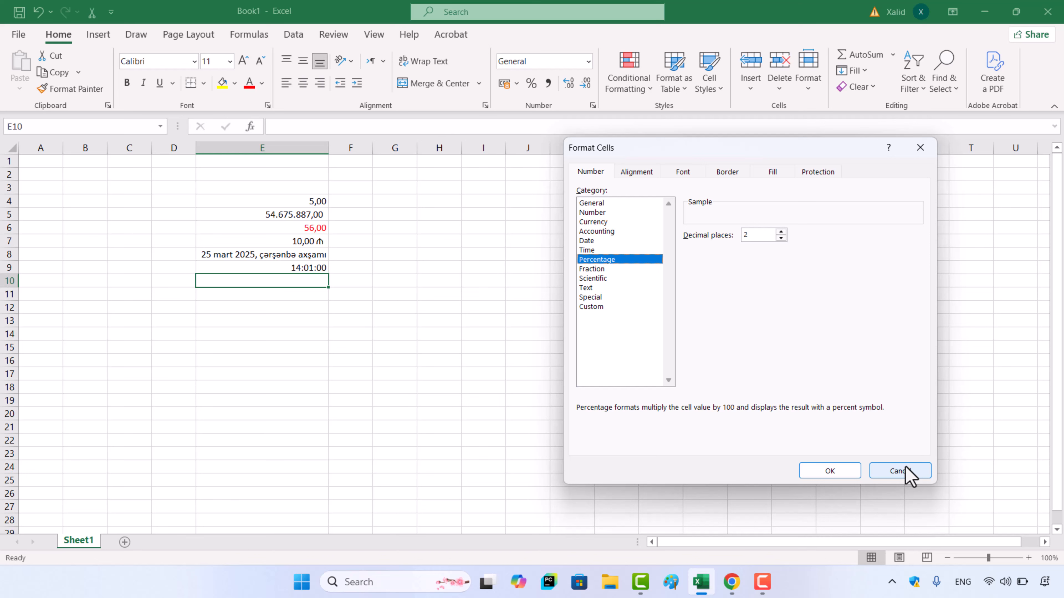
pyautogui.click(899, 471)
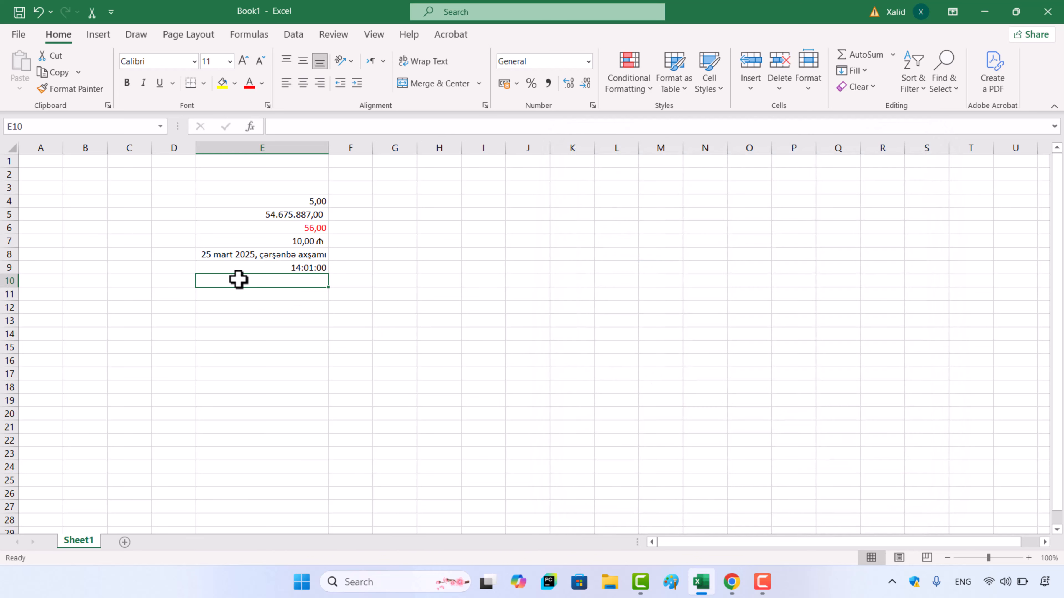
# Enter 500 in cell E10, try the Percentage format with 2 decimal places on it, and undo that format
pyautogui.write('500')
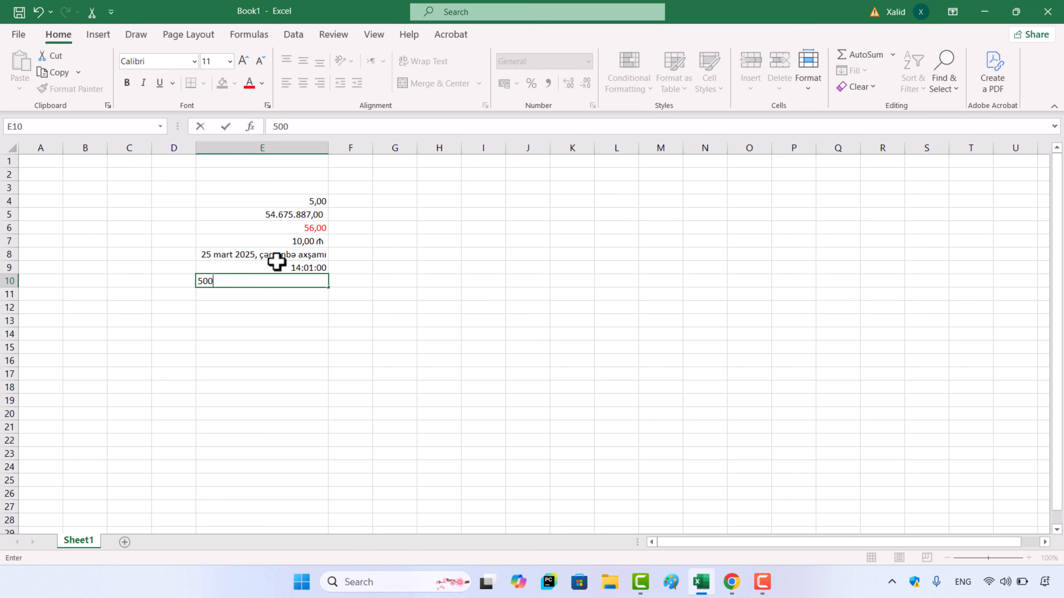
pyautogui.click(409, 360)
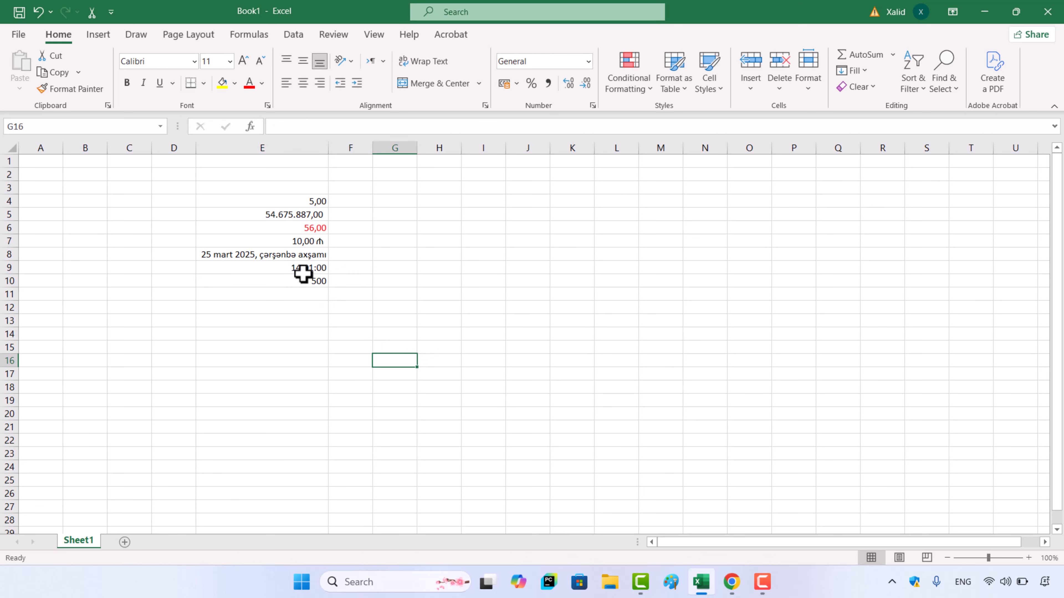
pyautogui.click(294, 287)
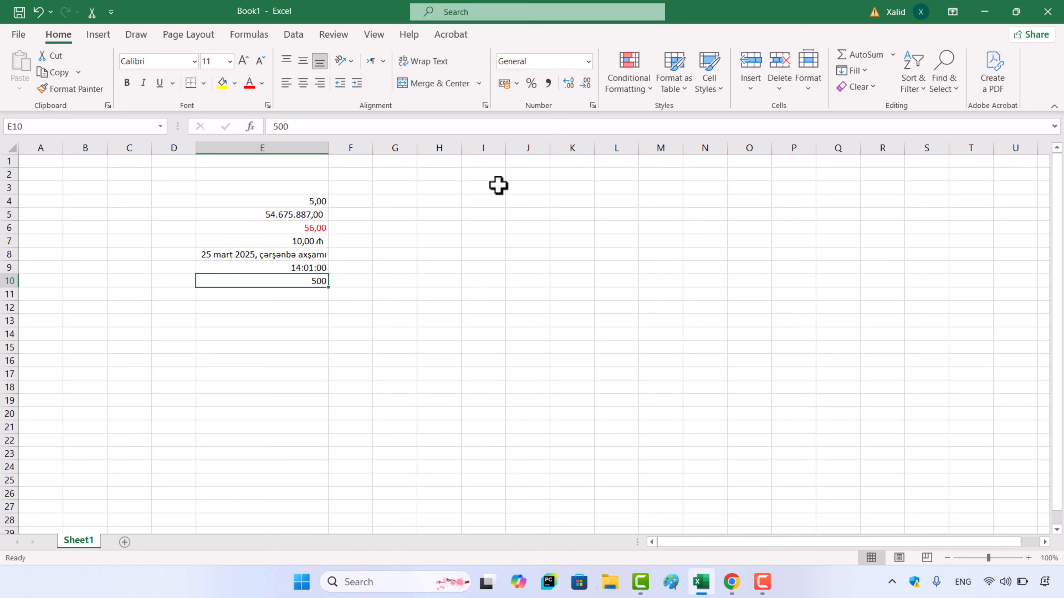
pyautogui.click(593, 105)
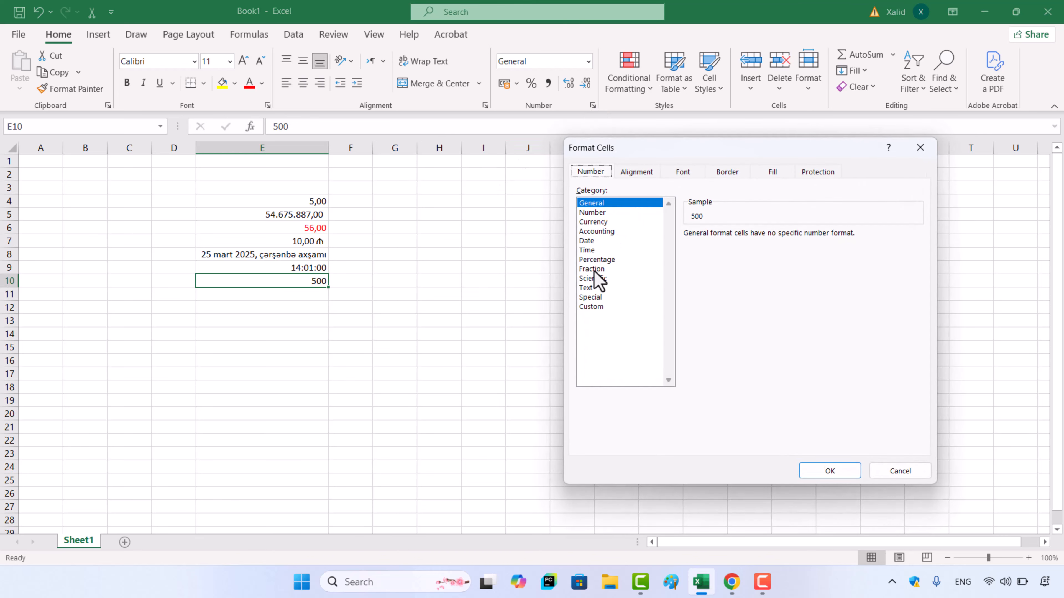
pyautogui.click(599, 259)
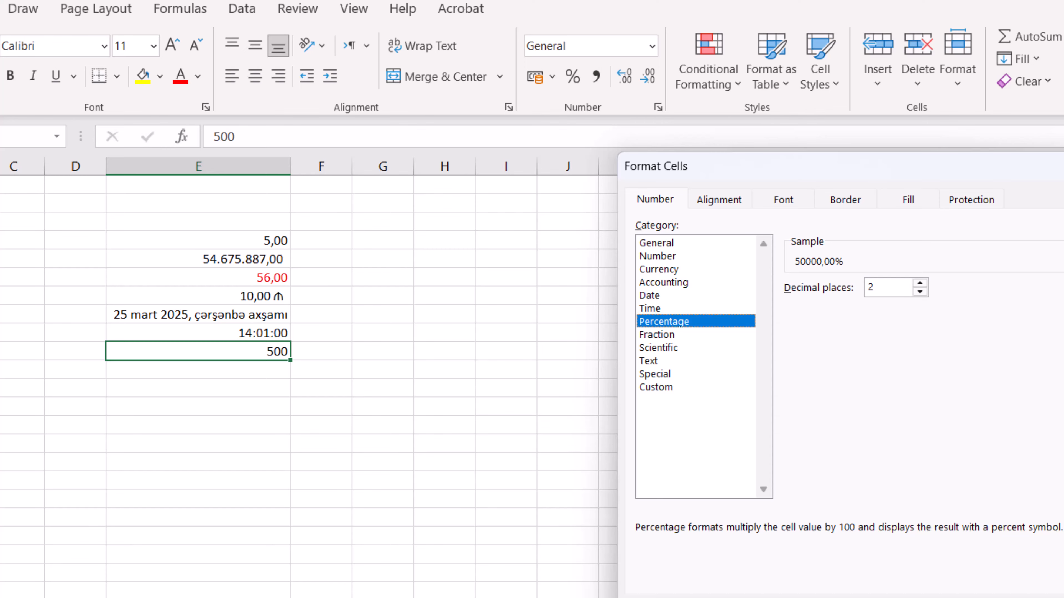
pyautogui.press('Return')
pyautogui.click(440, 425)
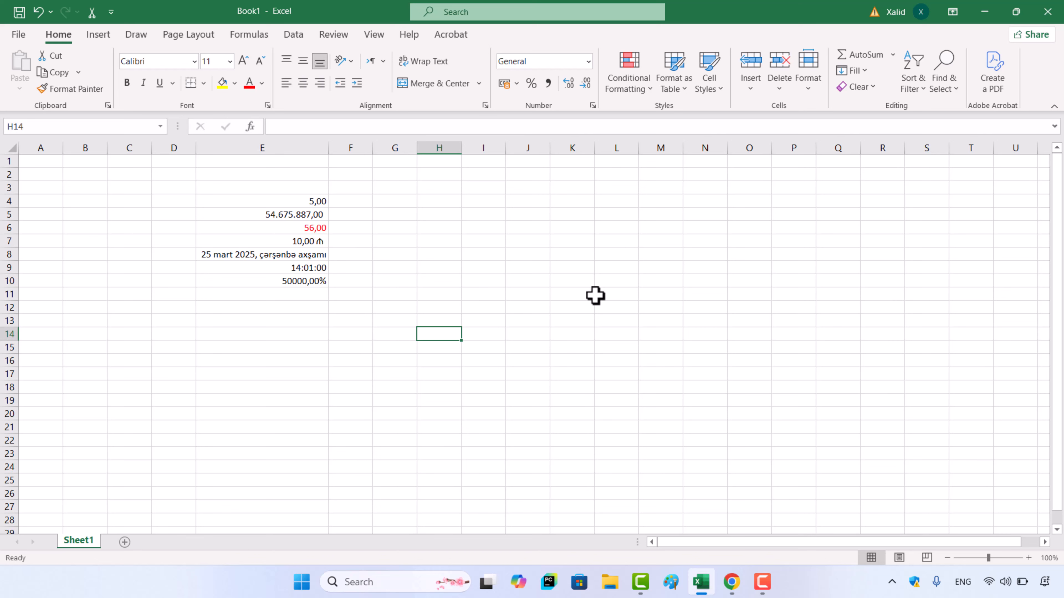
pyautogui.click(282, 280)
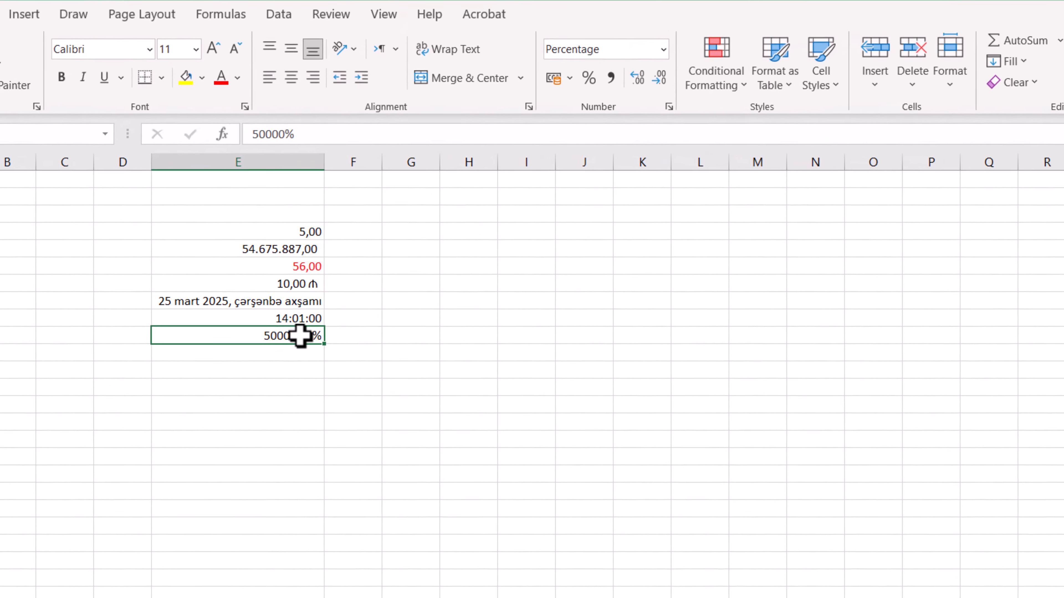
pyautogui.hotkey('ctrl', 'z')
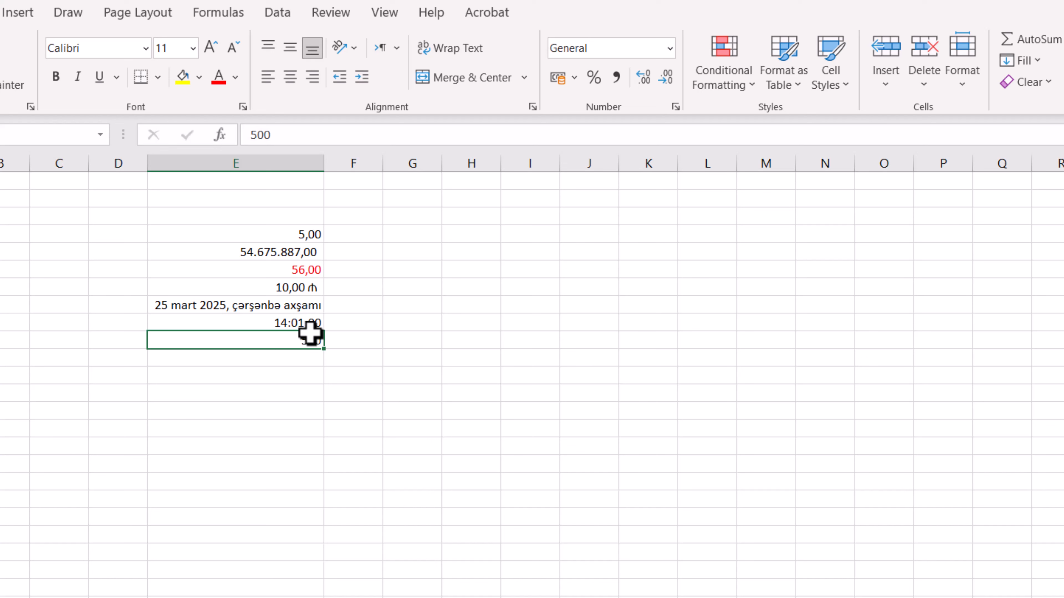
# Enter 0,5 in cell E10 and apply the Percent style to it
pyautogui.write('0,5')
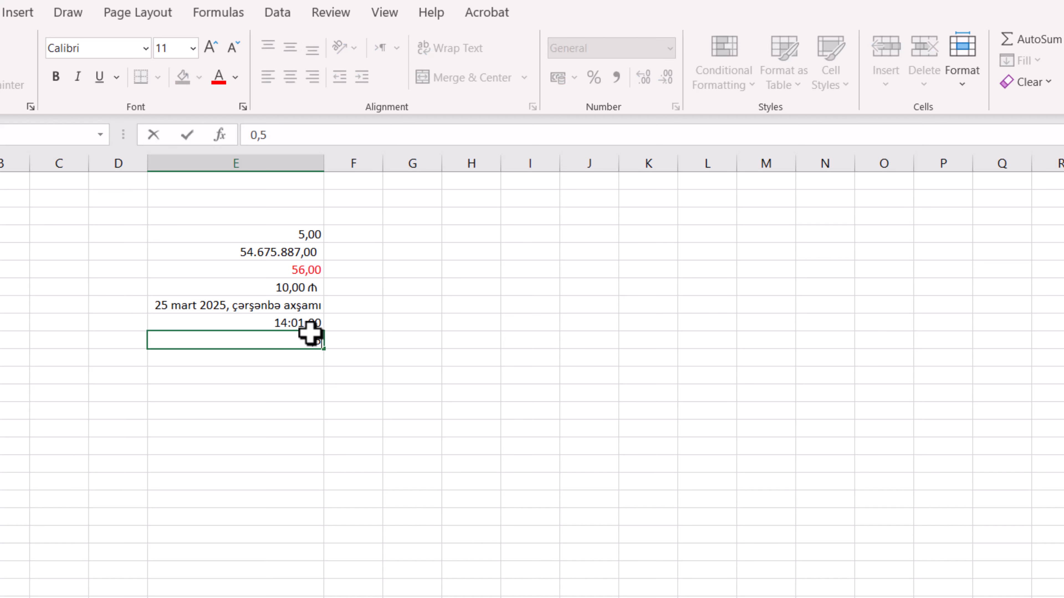
pyautogui.press('Return')
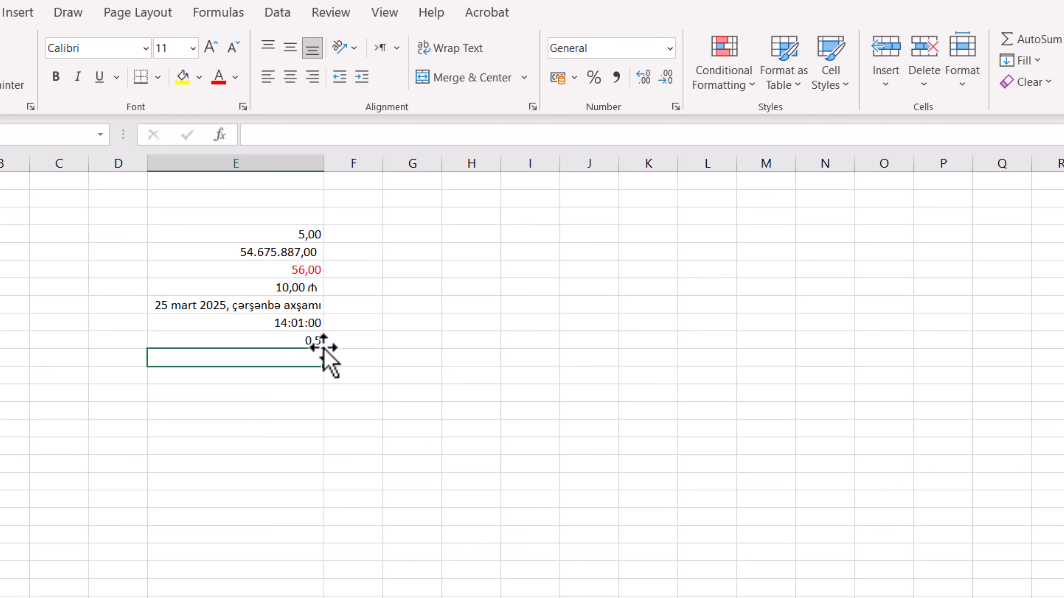
pyautogui.click(303, 339)
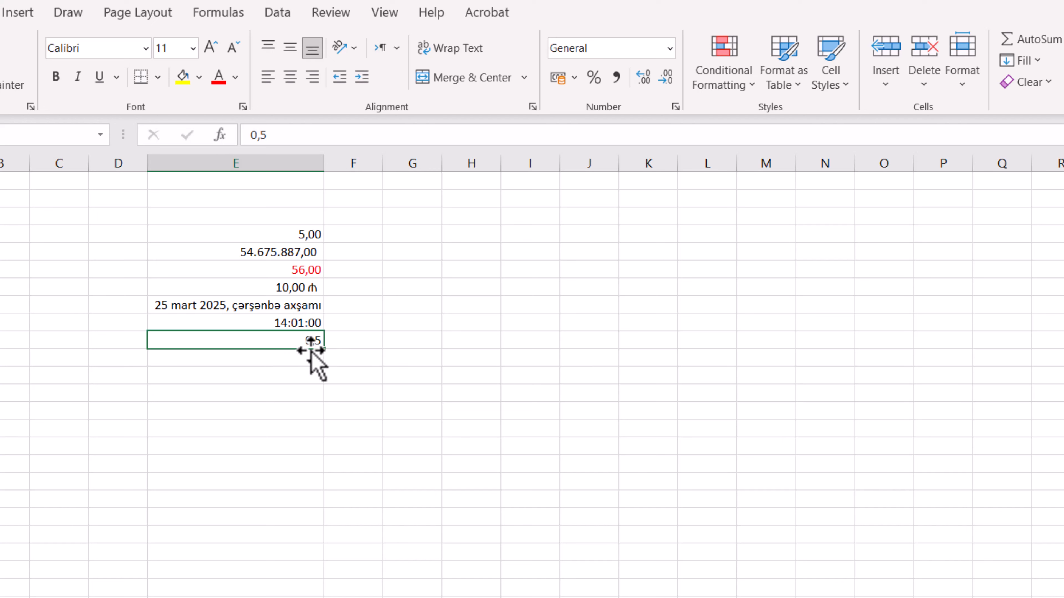
pyautogui.click(595, 77)
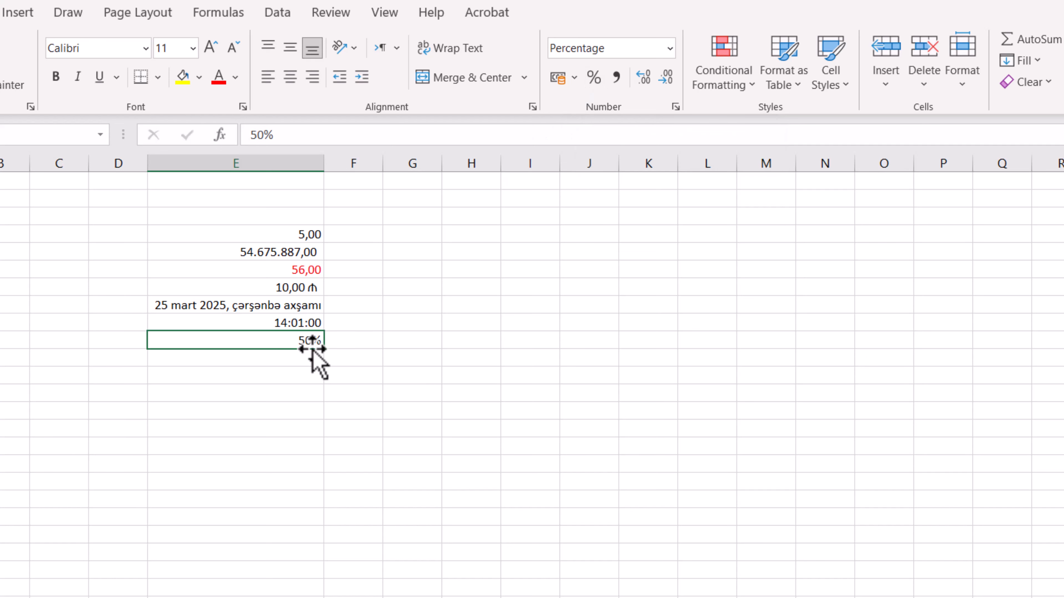
pyautogui.click(384, 361)
# For empty cell E11, examine the available Fraction format types without applying one
pyautogui.click(284, 357)
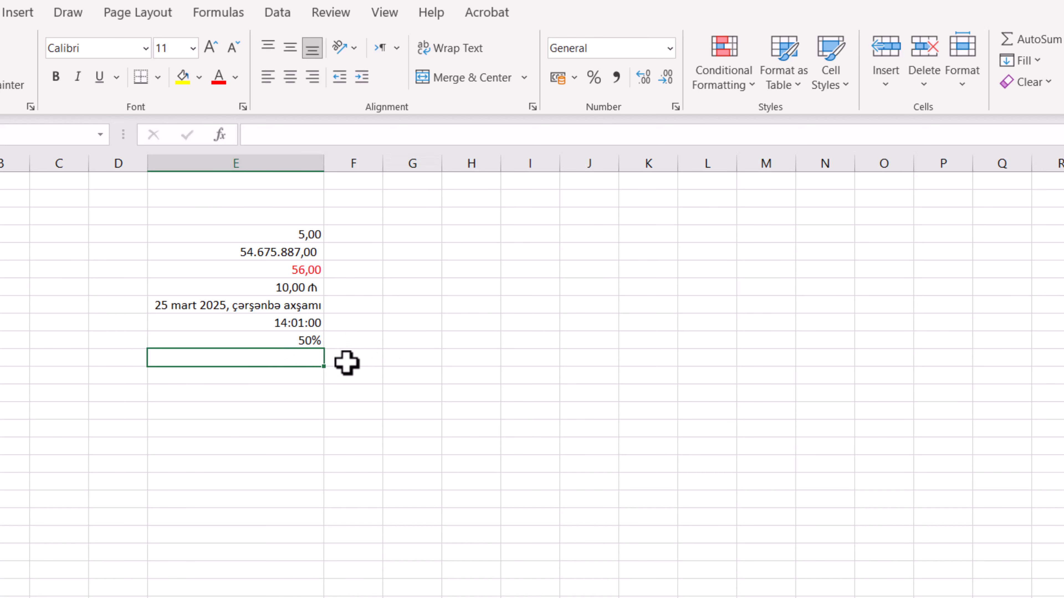
pyautogui.click(676, 106)
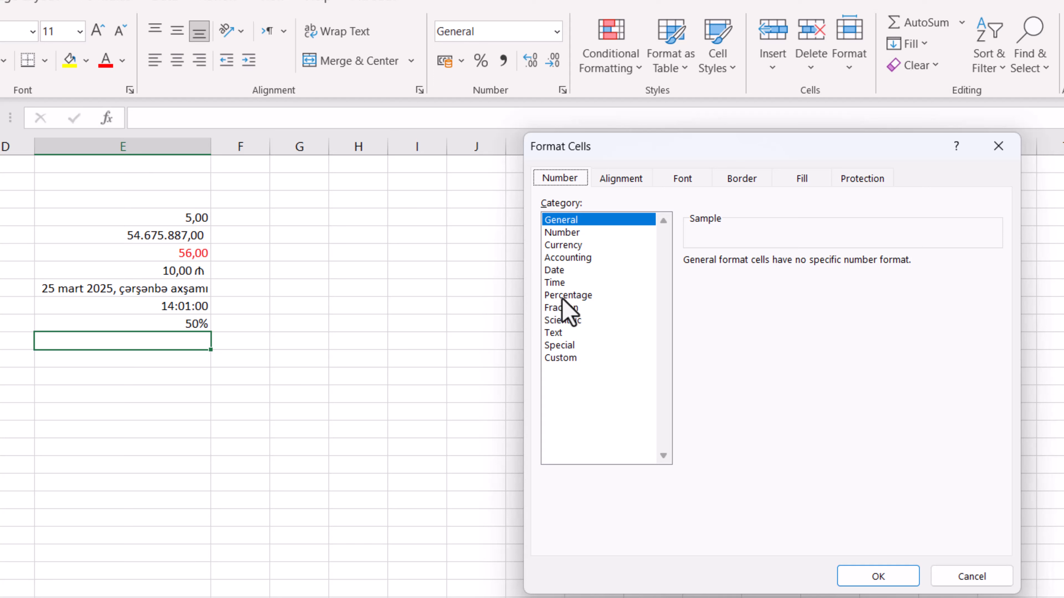
pyautogui.click(564, 309)
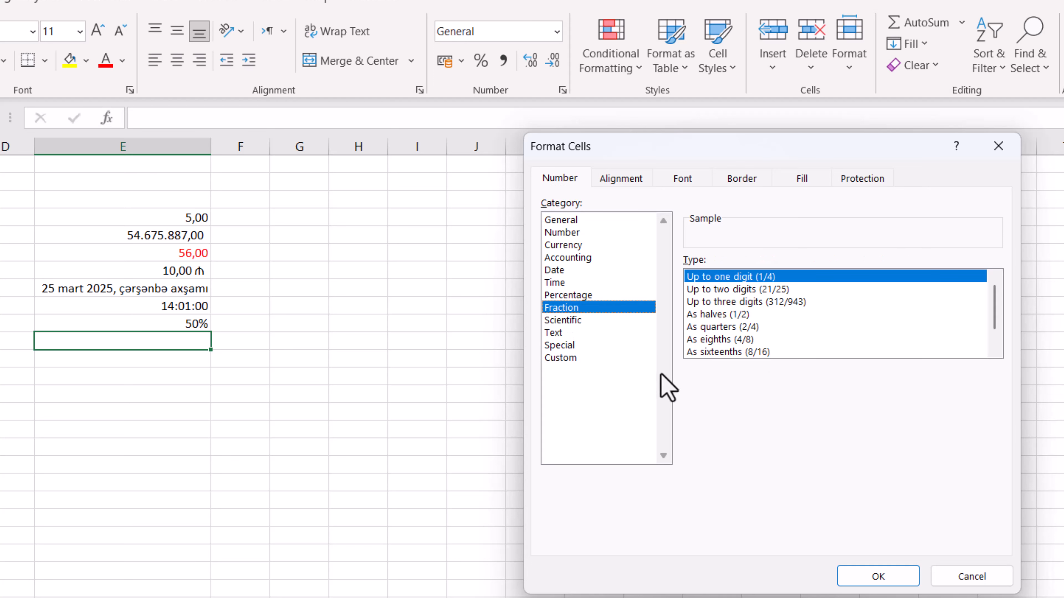
pyautogui.click(972, 577)
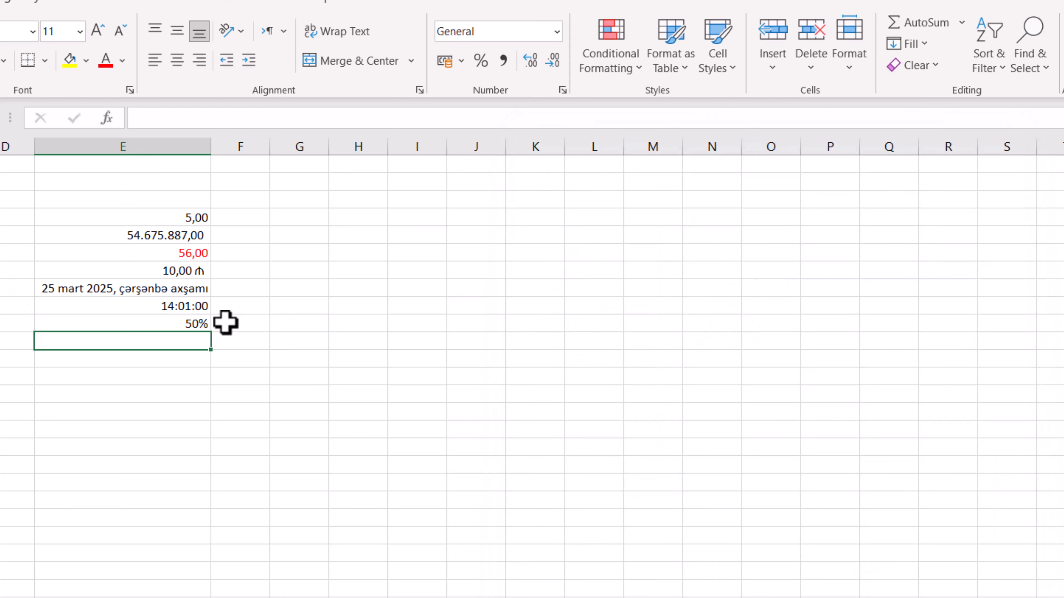
# Enter 0,5 in cell E11 and format it as Fraction with the type Up to one digit (1/4)
pyautogui.write('0,5')
pyautogui.press('Return')
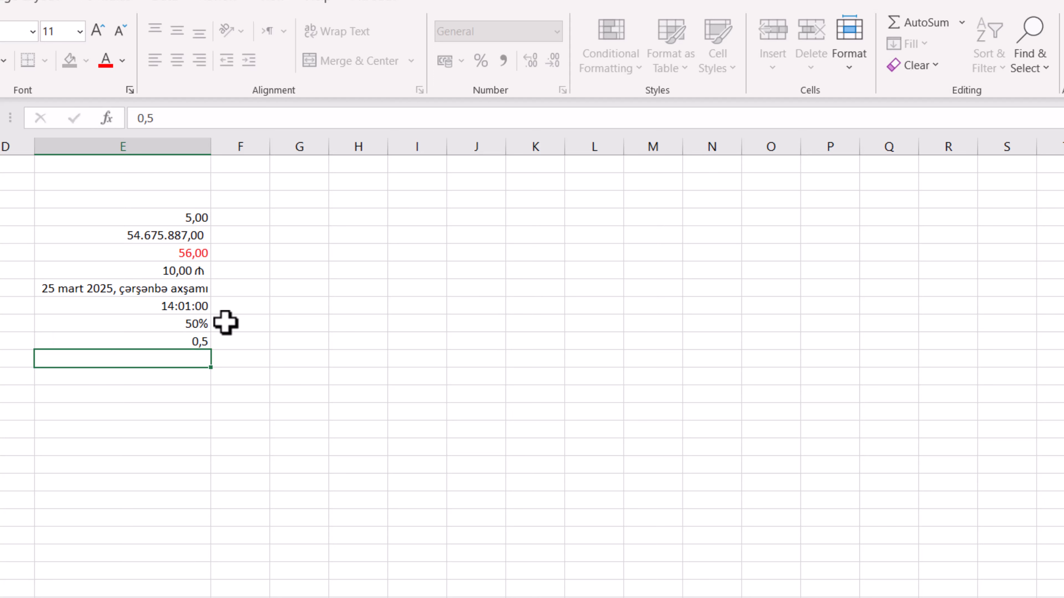
pyautogui.click(189, 345)
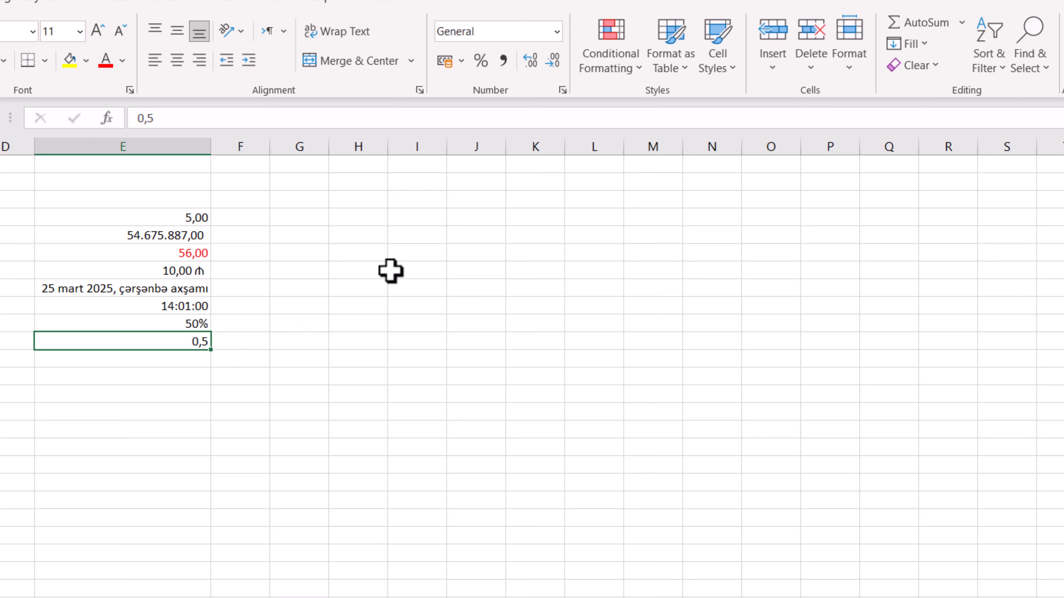
pyautogui.click(563, 90)
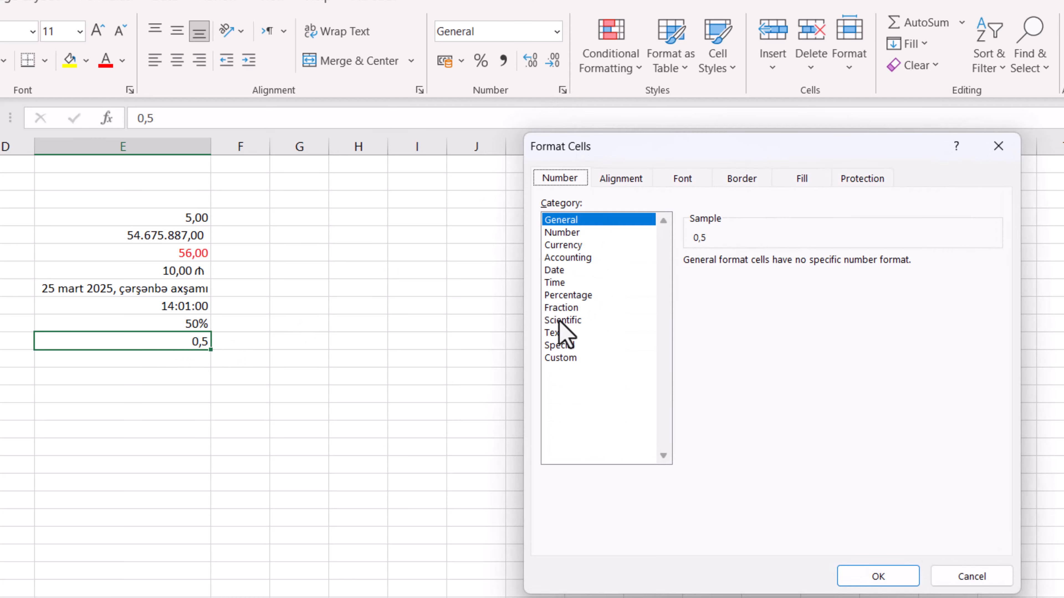
pyautogui.click(560, 307)
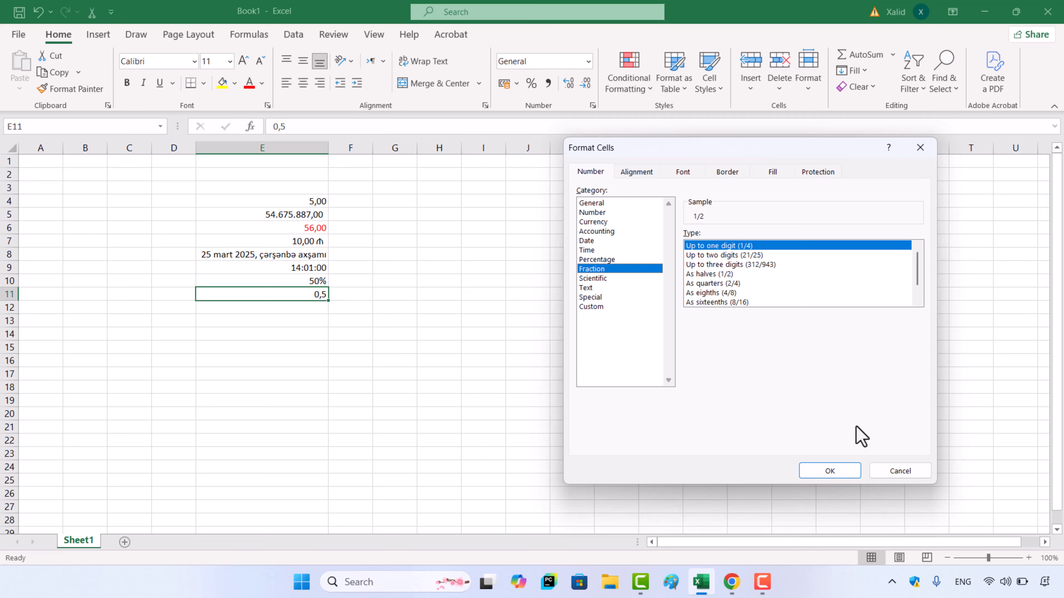
pyautogui.click(827, 472)
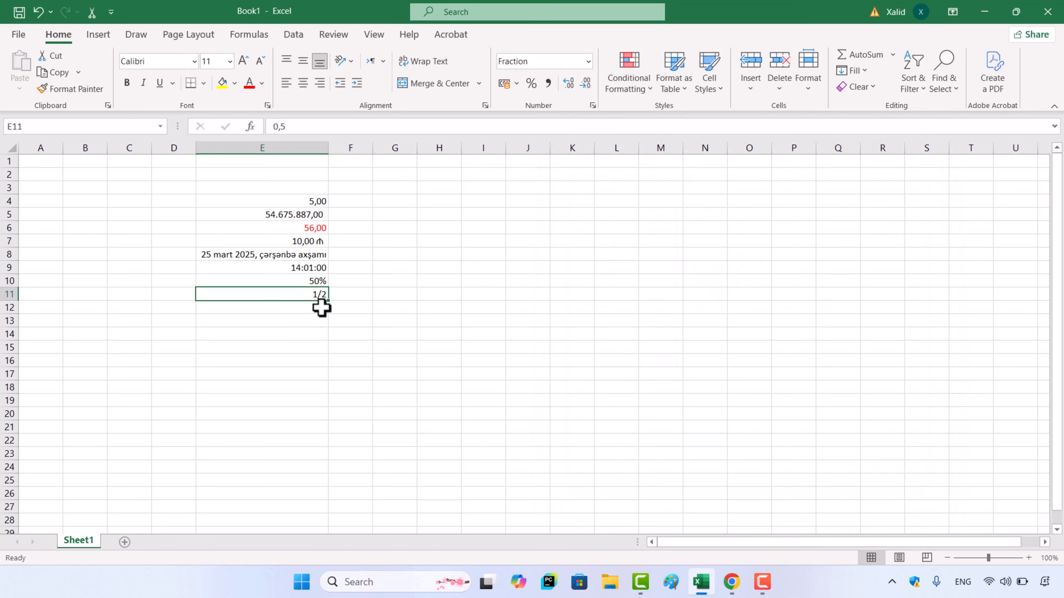
# For empty cell E12, examine the Scientific format options without applying a format
pyautogui.press('Down')
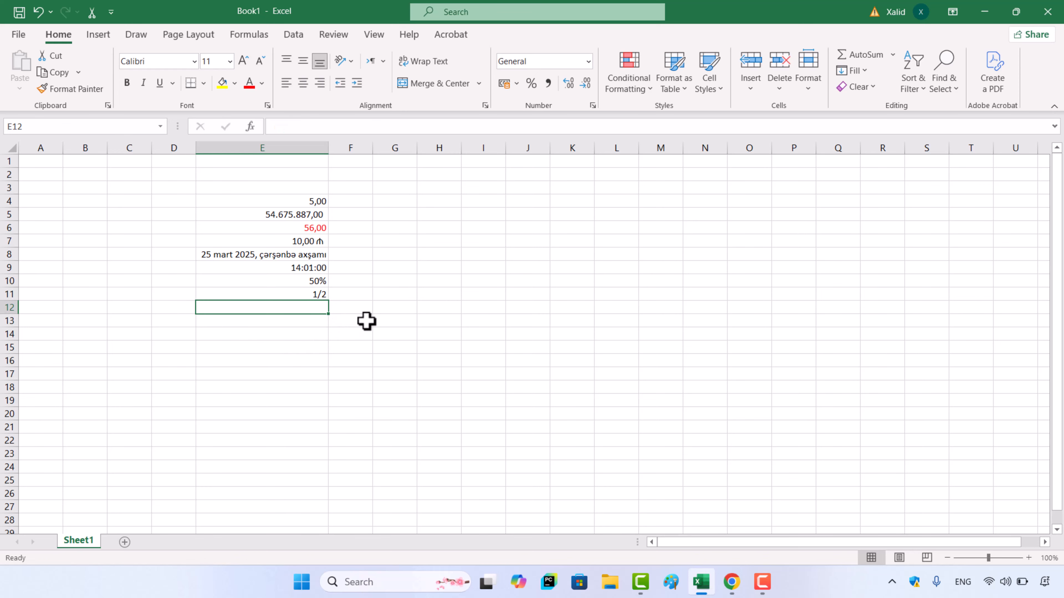
pyautogui.click(592, 106)
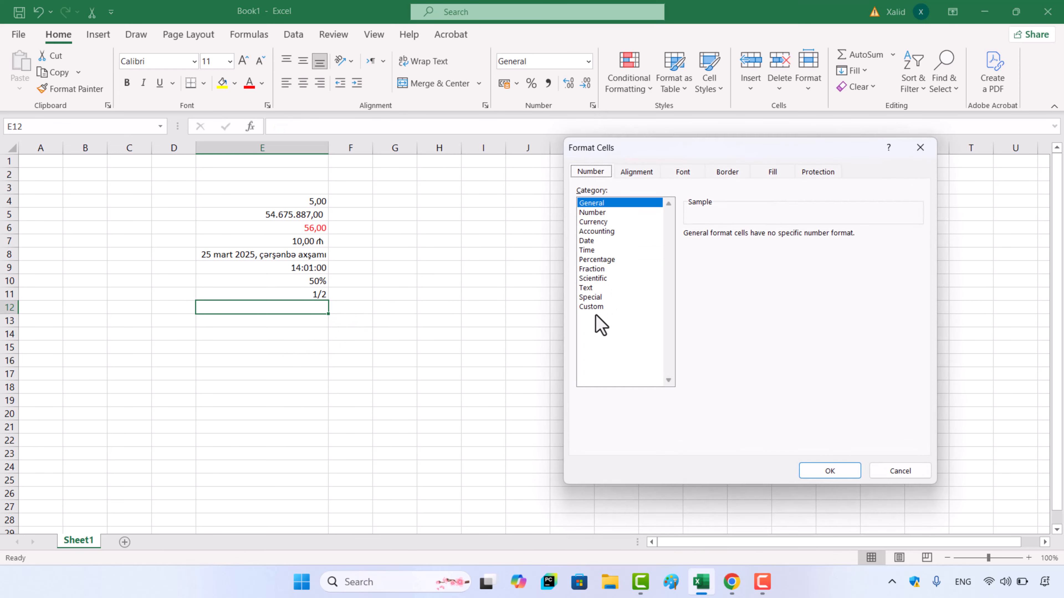
pyautogui.click(630, 279)
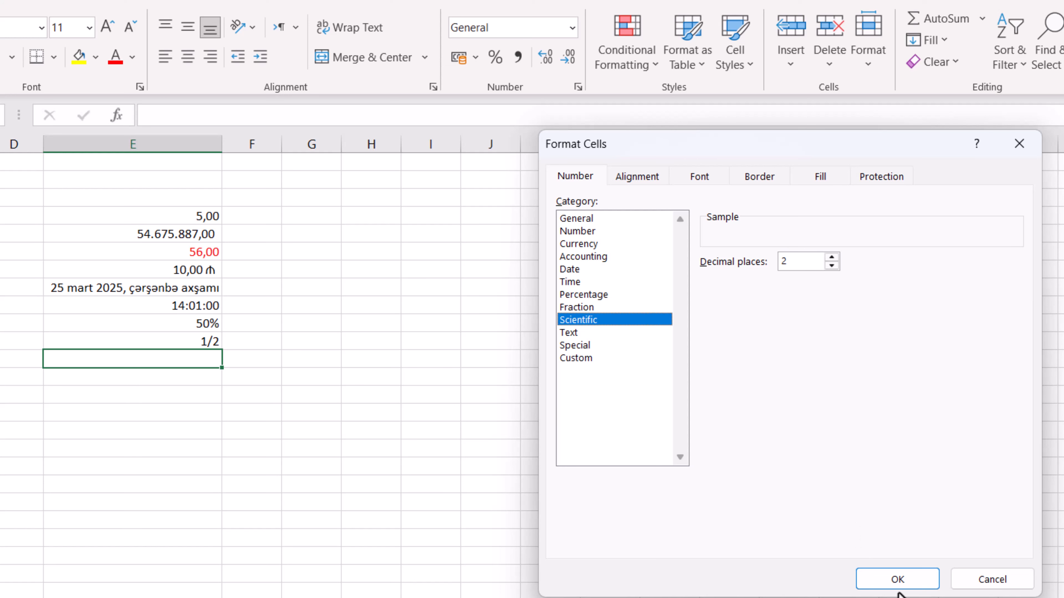
pyautogui.click(969, 586)
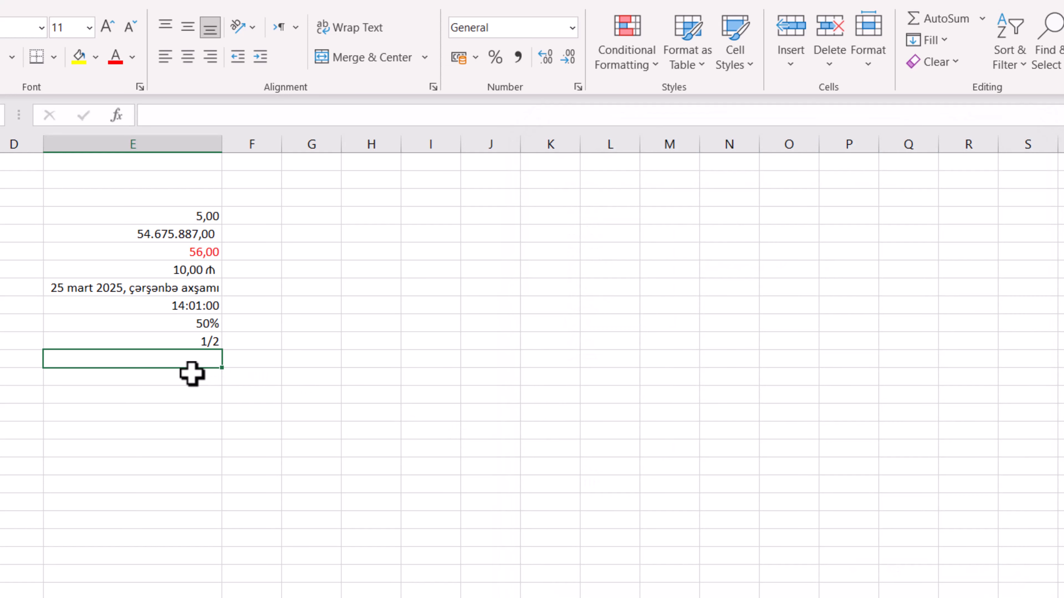
# Enter 500 in cell E12 and format it as Scientific with 2 decimal places
pyautogui.write('500')
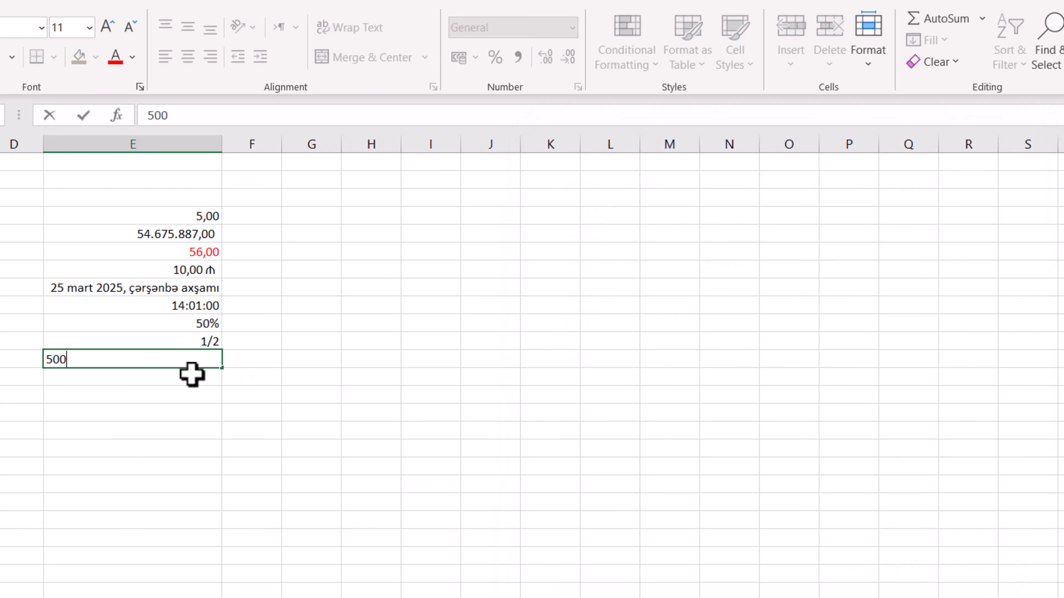
pyautogui.press('Return')
pyautogui.click(202, 359)
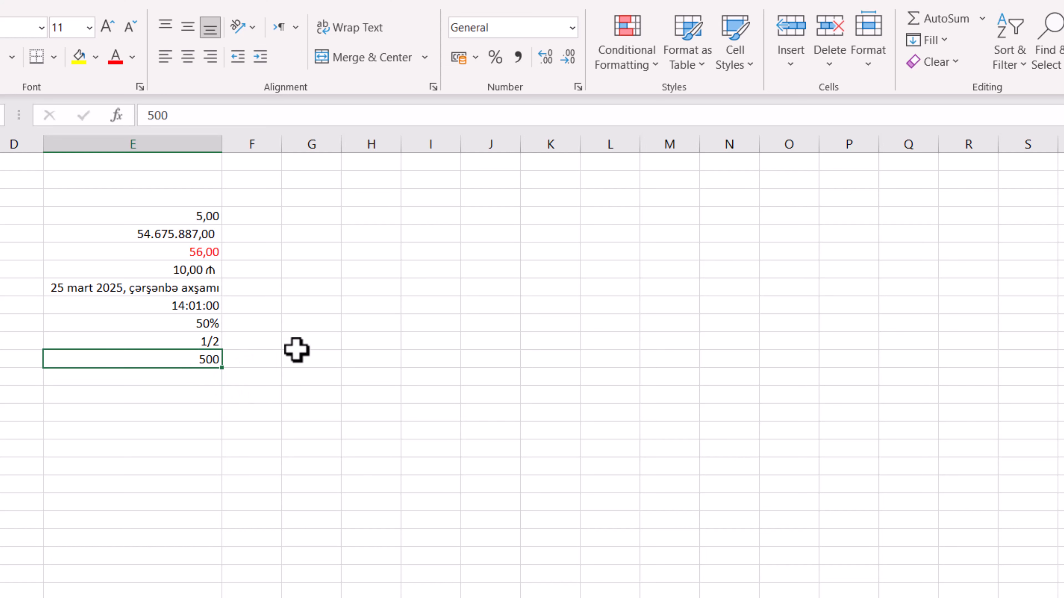
pyautogui.click(578, 87)
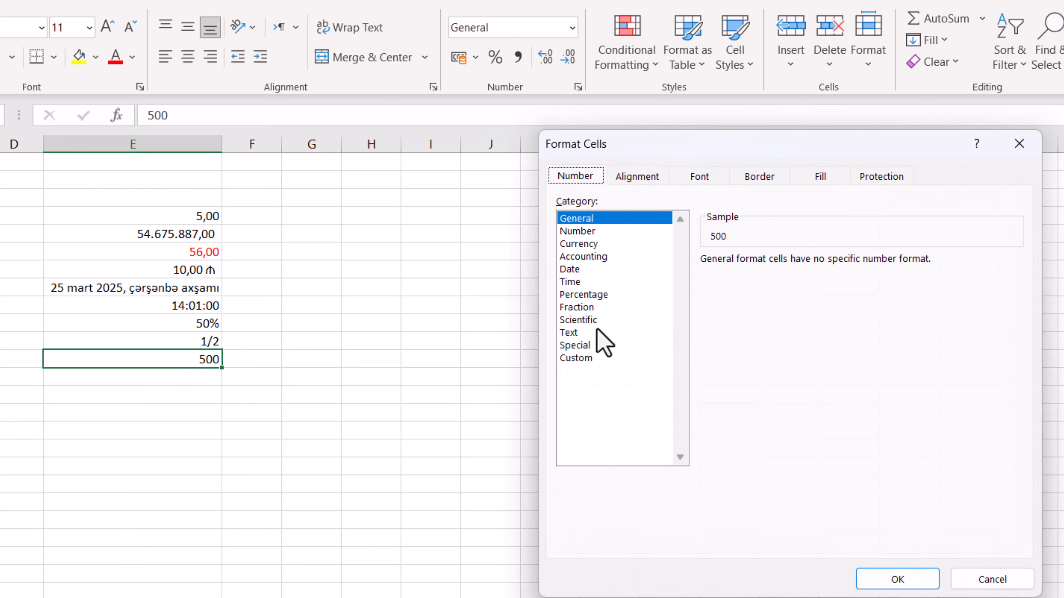
pyautogui.click(591, 321)
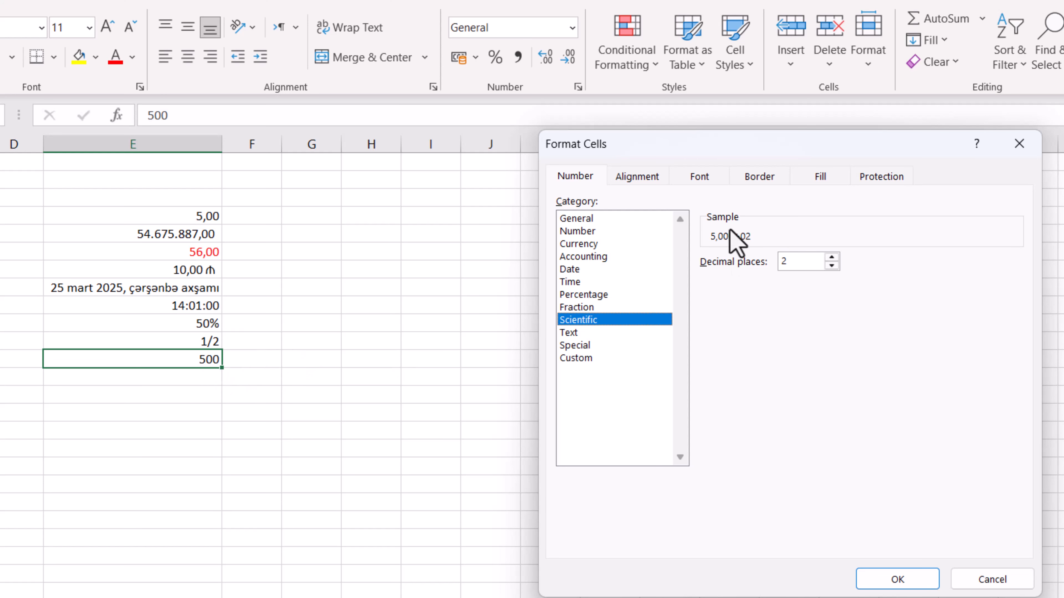
pyautogui.click(887, 585)
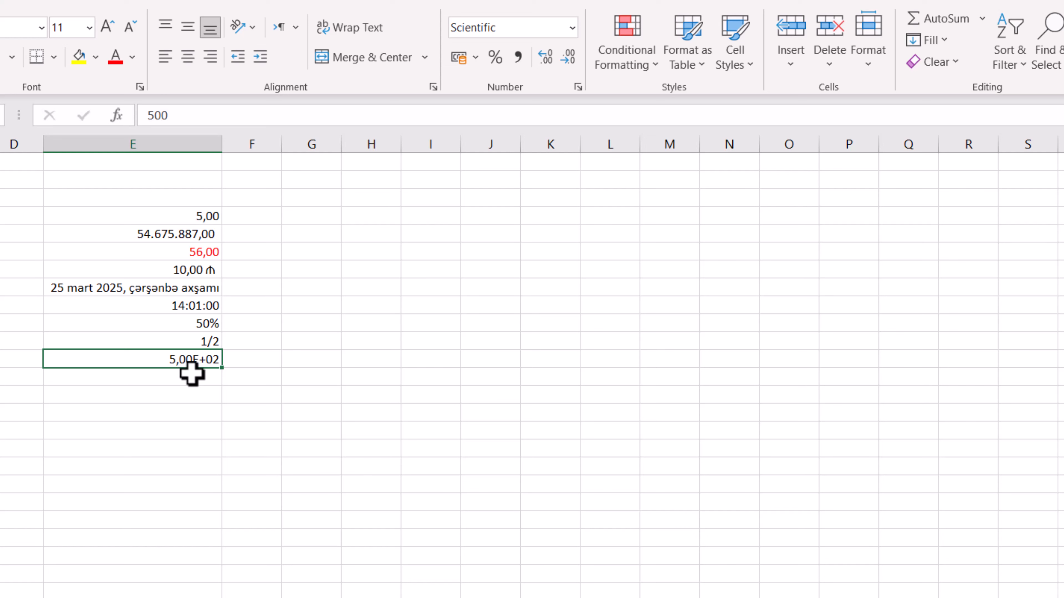
# Enter 5000 in cell E13 and format it as Scientific with 2 decimal places
pyautogui.click(178, 380)
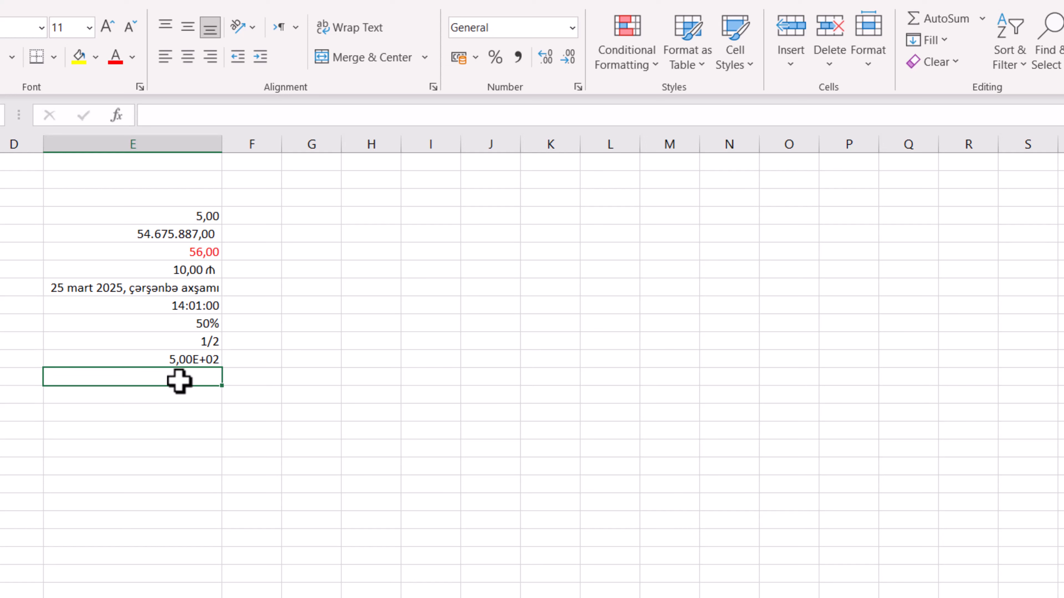
pyautogui.write('5000')
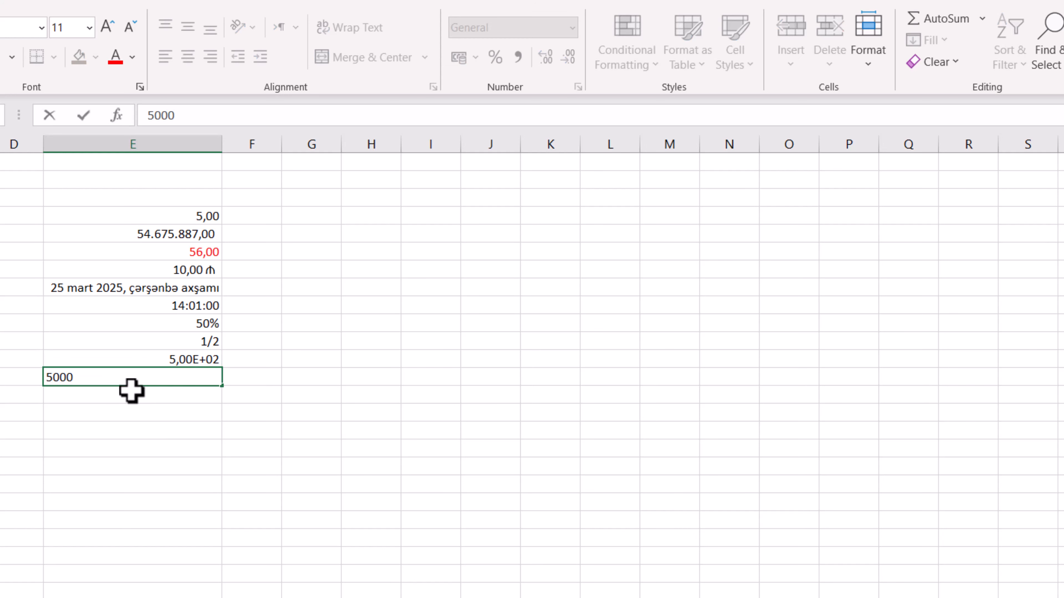
pyautogui.press('Return')
pyautogui.click(179, 375)
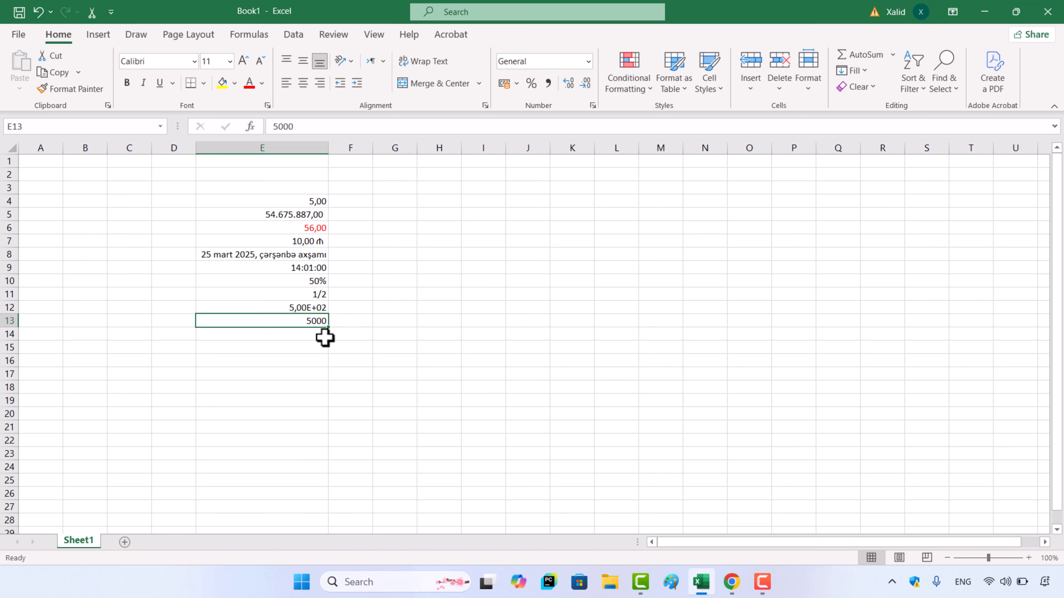
pyautogui.click(593, 106)
pyautogui.click(602, 279)
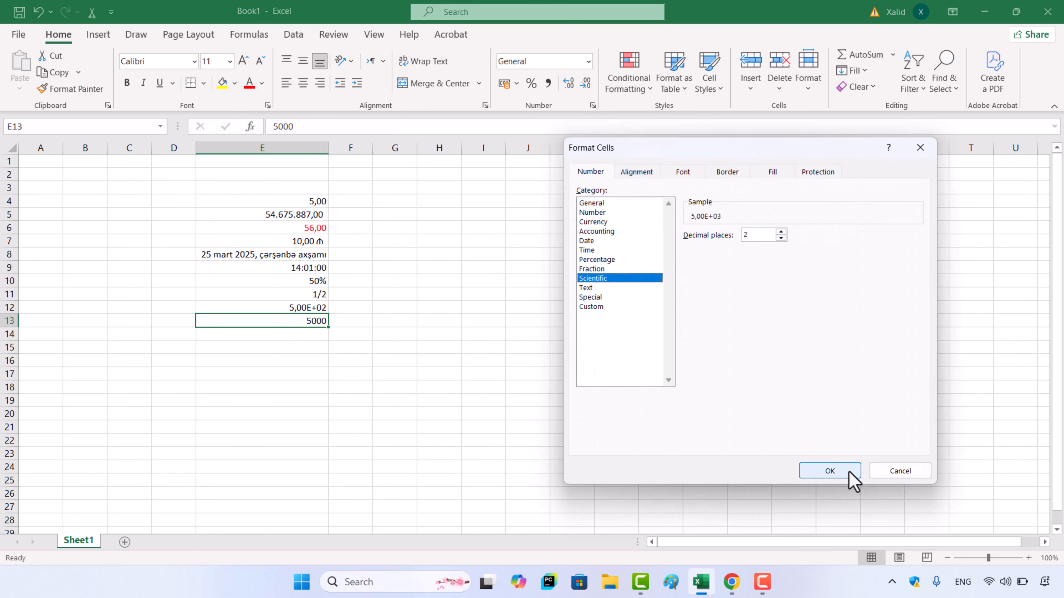
pyautogui.click(838, 470)
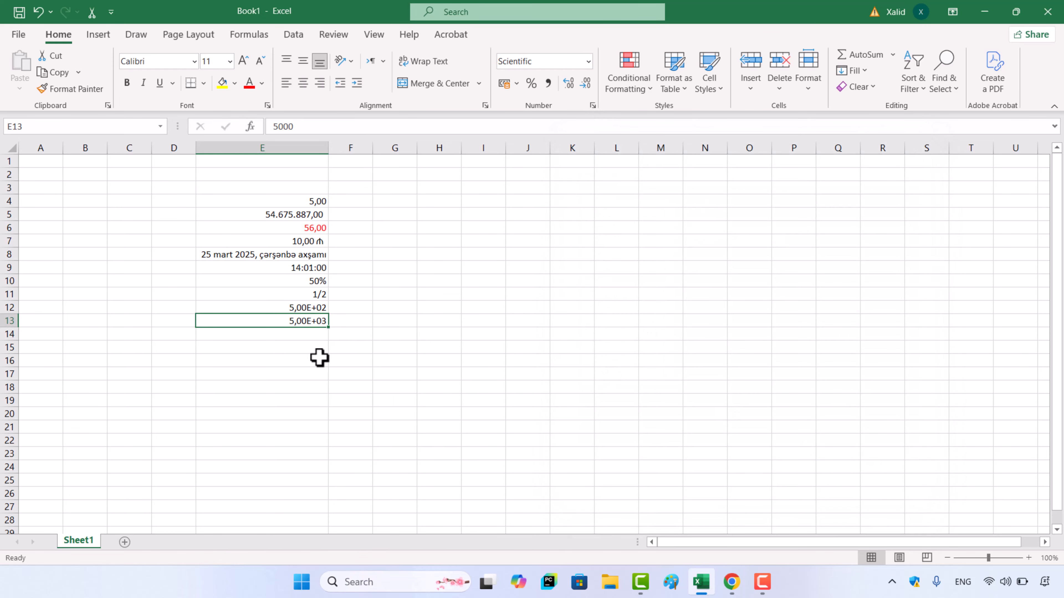
pyautogui.click(315, 338)
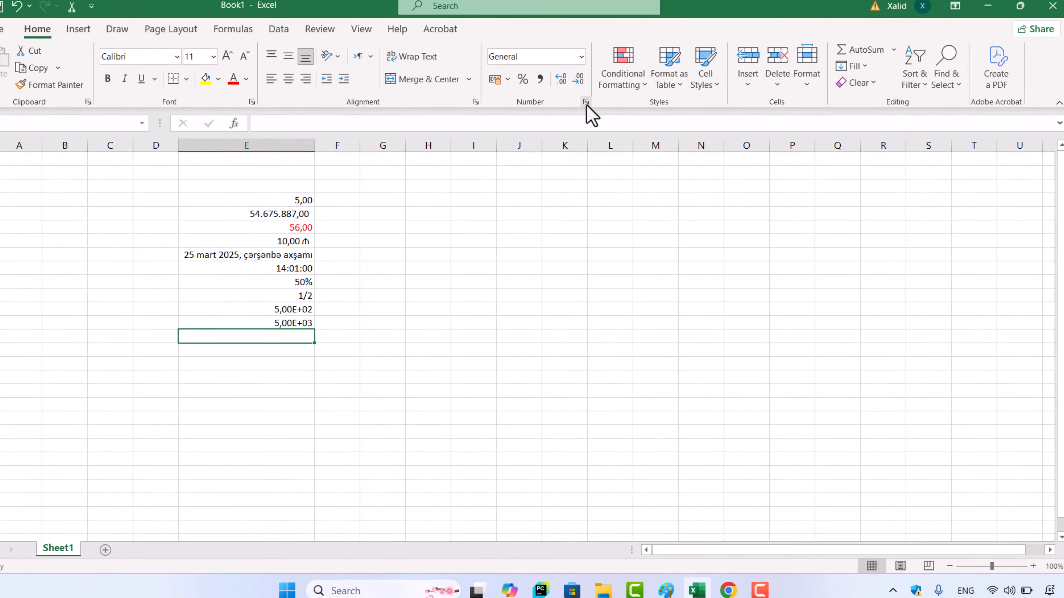
pyautogui.click(592, 105)
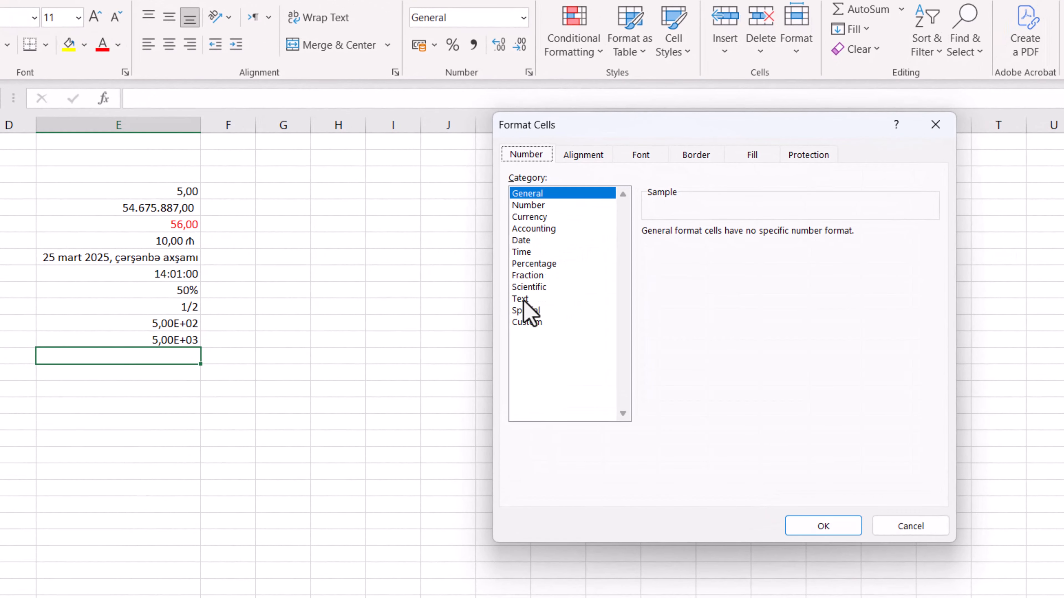
pyautogui.click(523, 298)
pyautogui.click(907, 526)
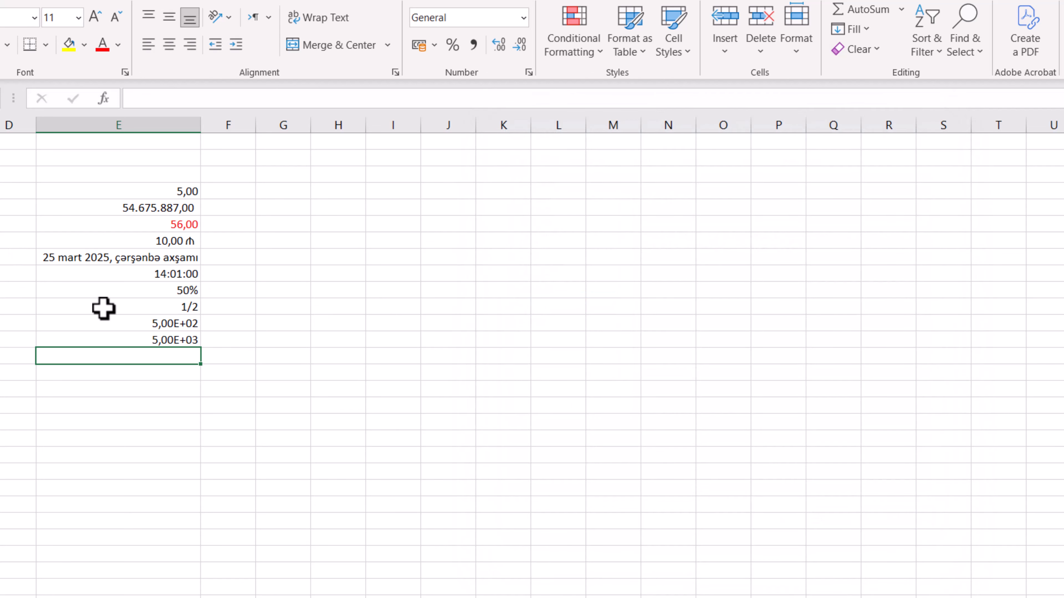
# Enter the values 4, 5 and 6 in cells E14, E15 and E16
pyautogui.write('4')
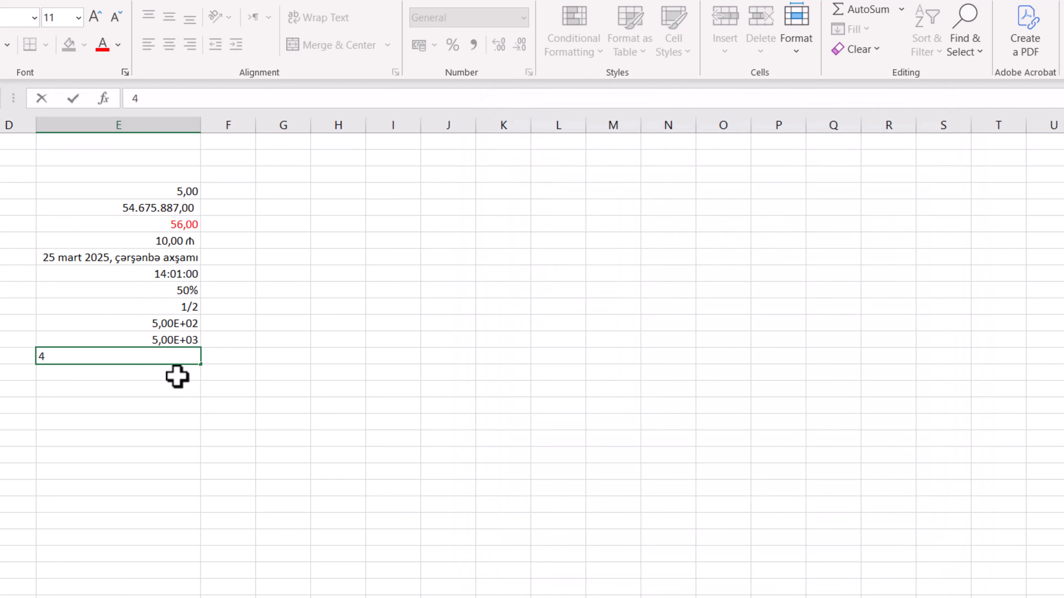
pyautogui.press('Return')
pyautogui.write('5')
pyautogui.press('Return')
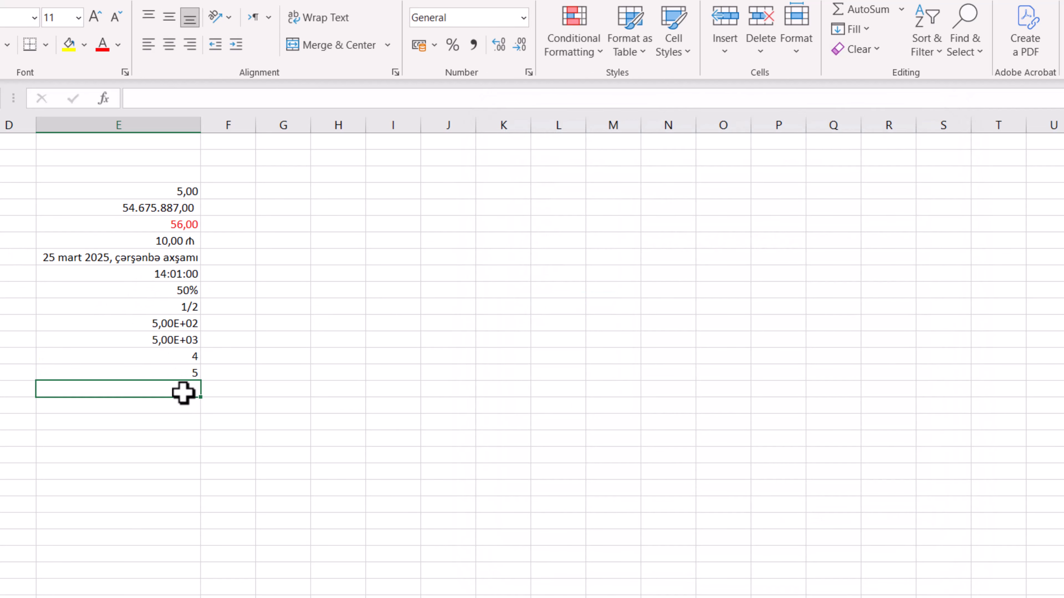
pyautogui.write('6')
pyautogui.click(219, 435)
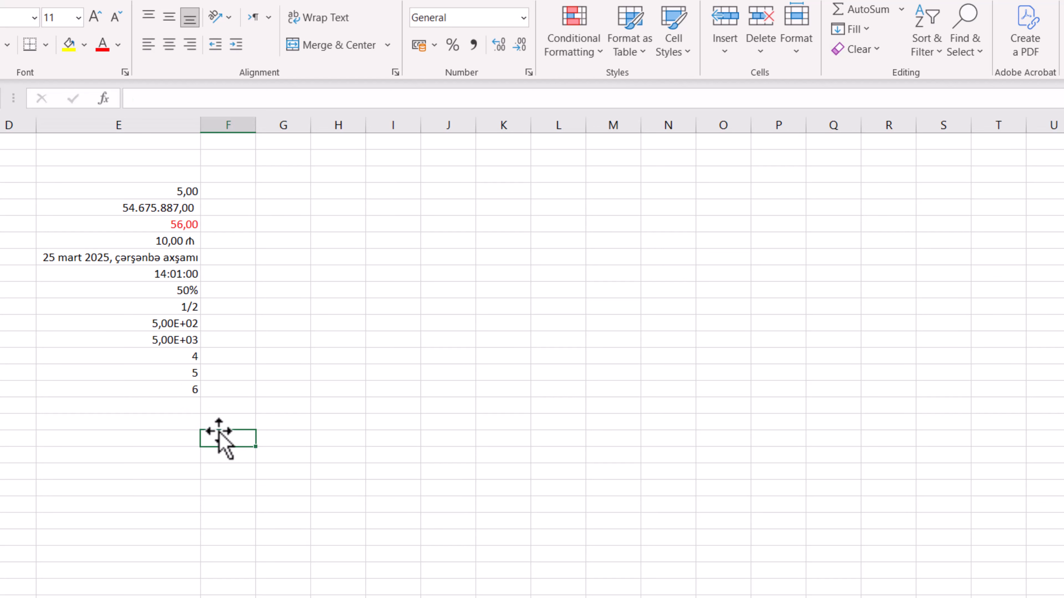
# Try the letter e in cell E14 in place of the number, and undo that entry
pyautogui.click(162, 361)
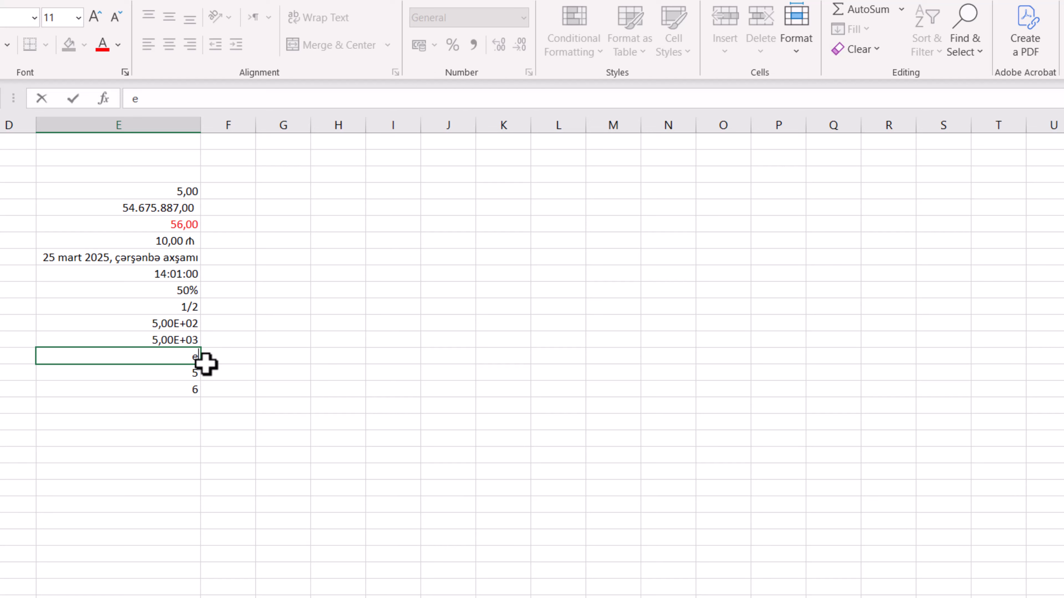
pyautogui.press('Return')
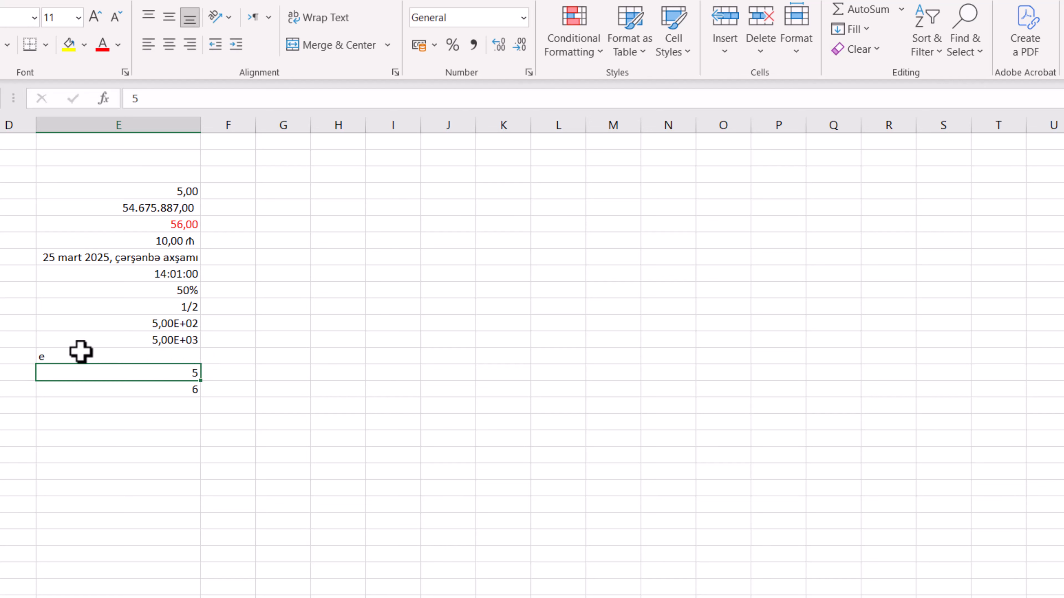
pyautogui.click(52, 357)
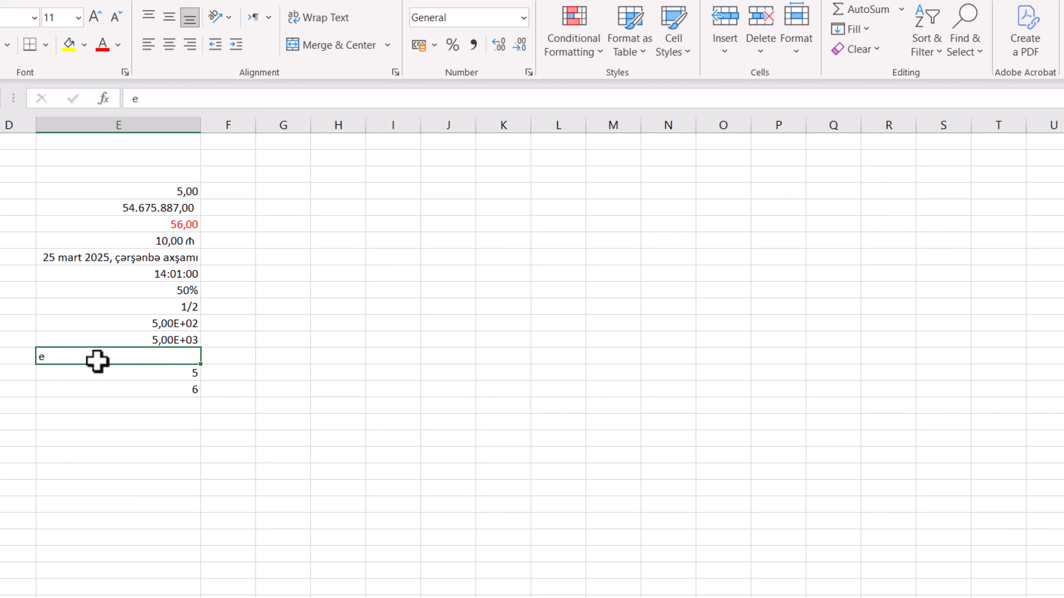
pyautogui.hotkey('ctrl', 'z')
pyautogui.click(242, 373)
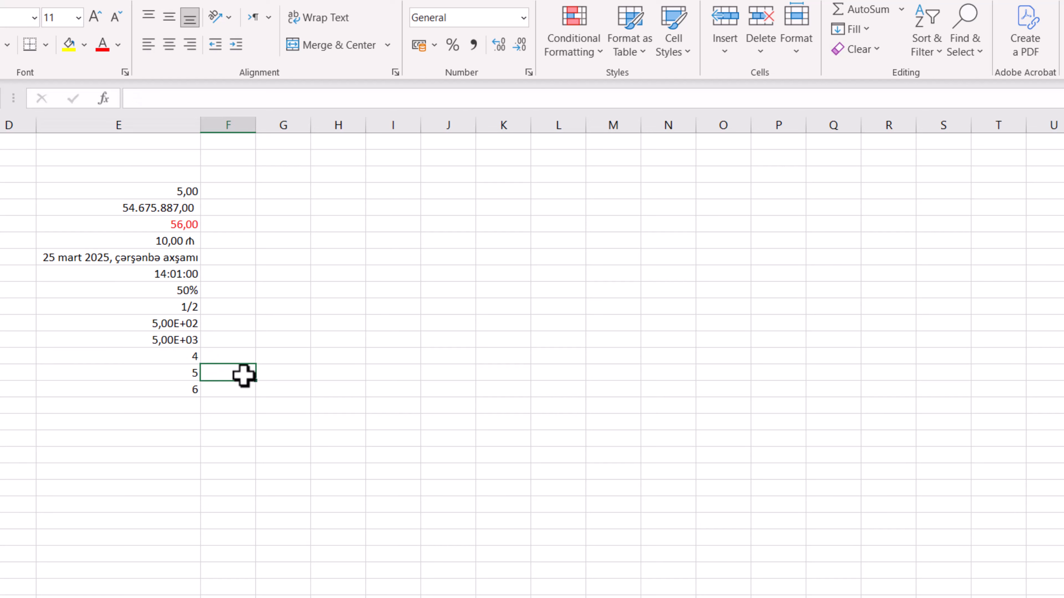
# Apply the Text number format to cells E14:E16
pyautogui.moveTo(183, 358); pyautogui.dragTo(180, 390)
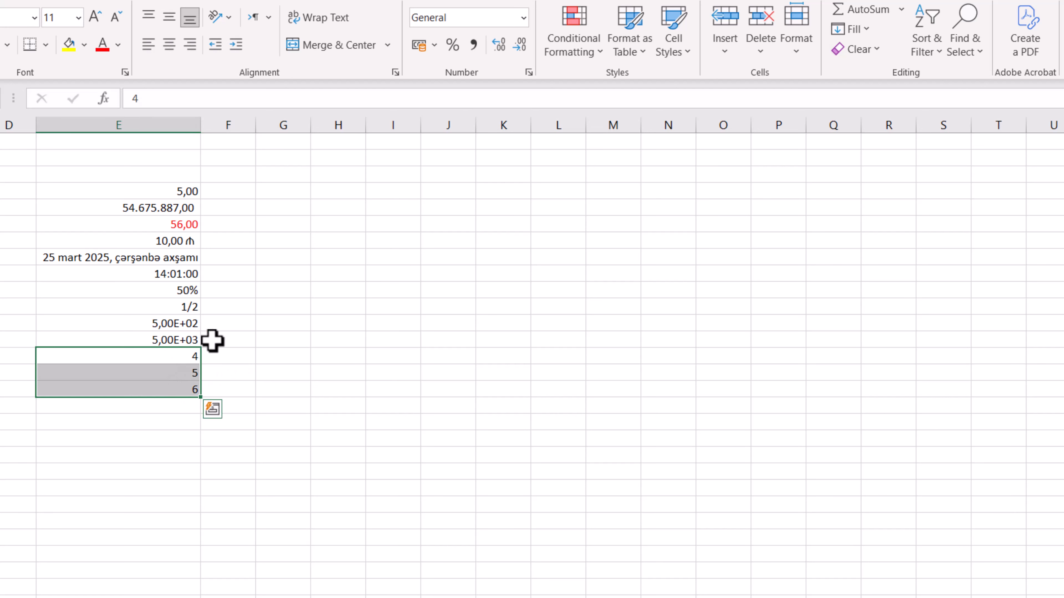
pyautogui.click(528, 73)
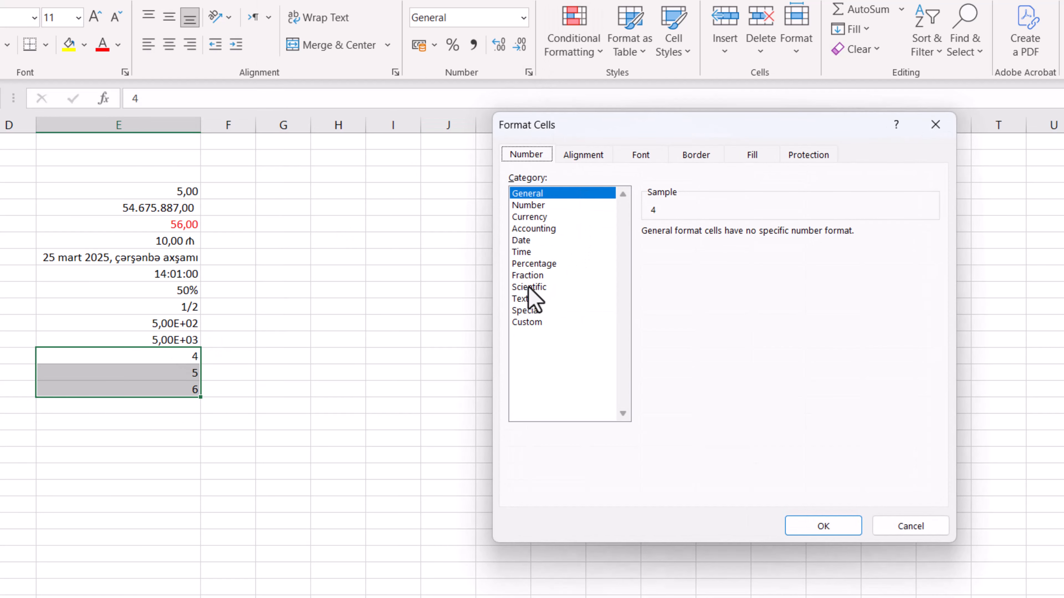
pyautogui.click(520, 298)
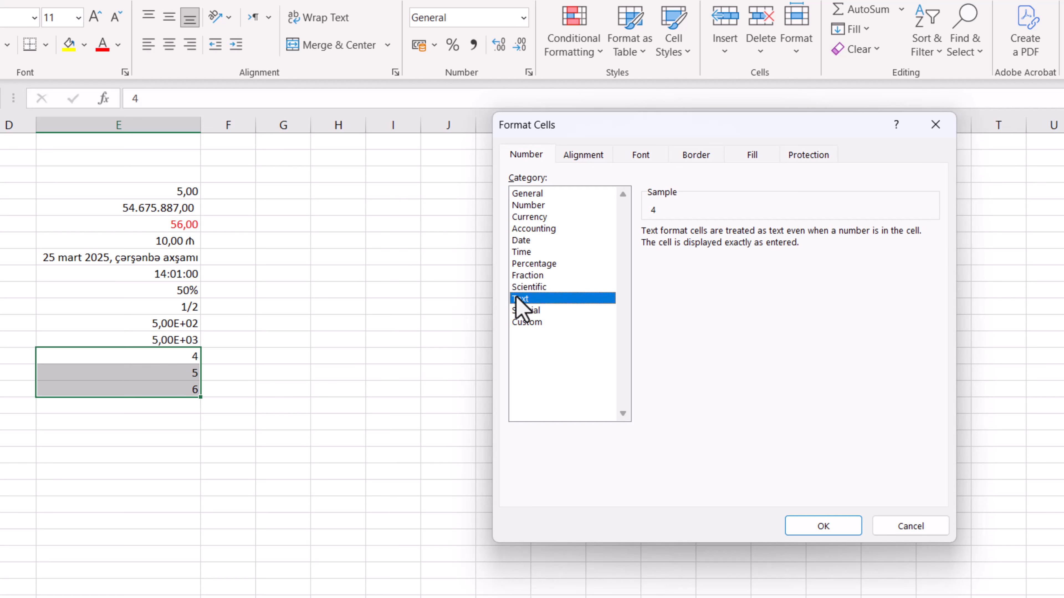
pyautogui.click(831, 525)
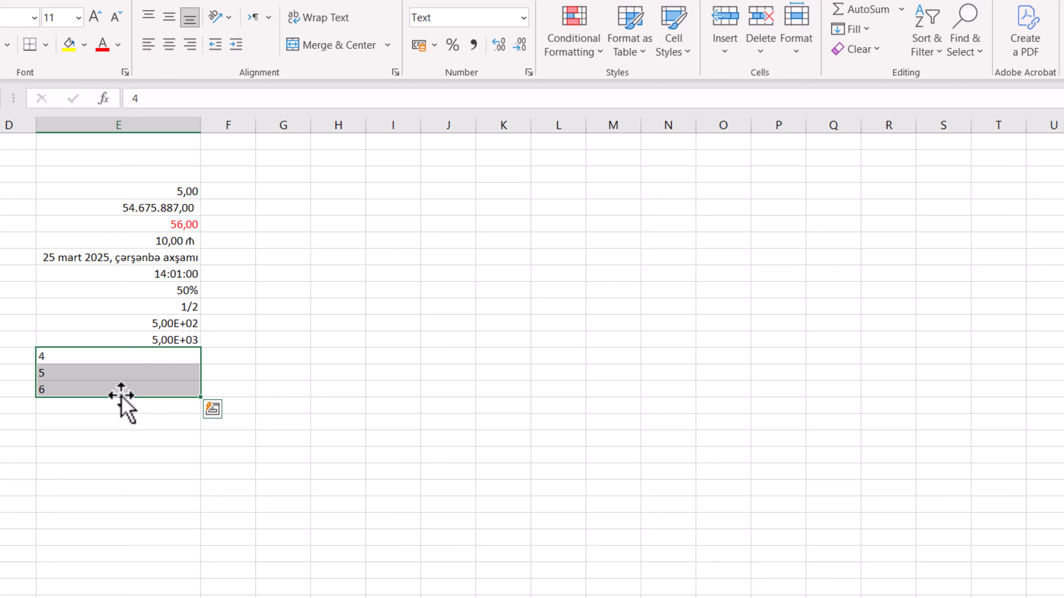
# Re-enter the existing values in cells E14, E15 and E16 so each is stored as text
pyautogui.doubleClick(57, 355)
pyautogui.doubleClick(56, 372)
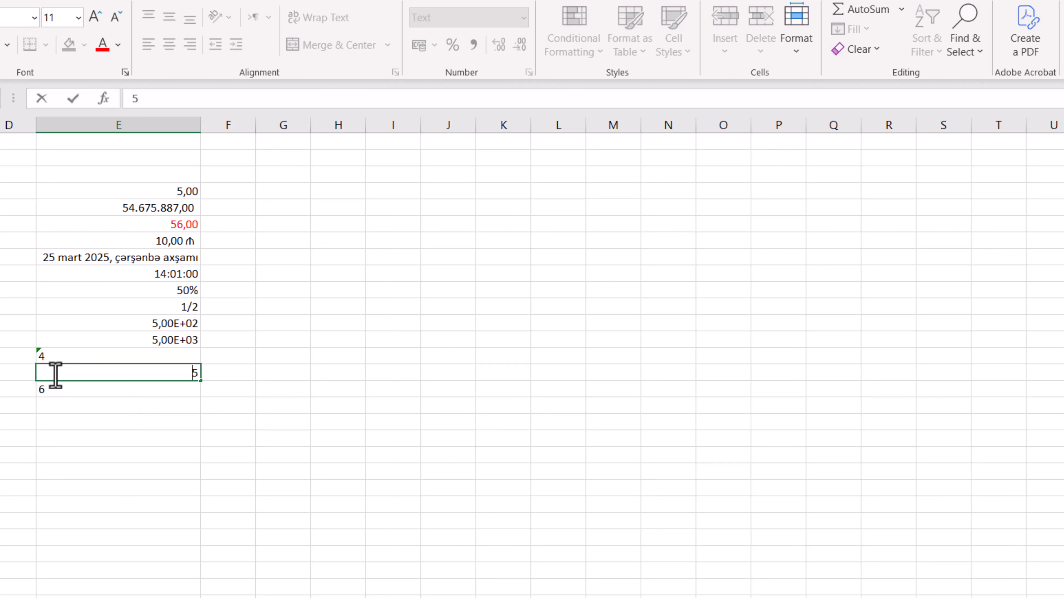
pyautogui.doubleClick(57, 392)
pyautogui.click(102, 440)
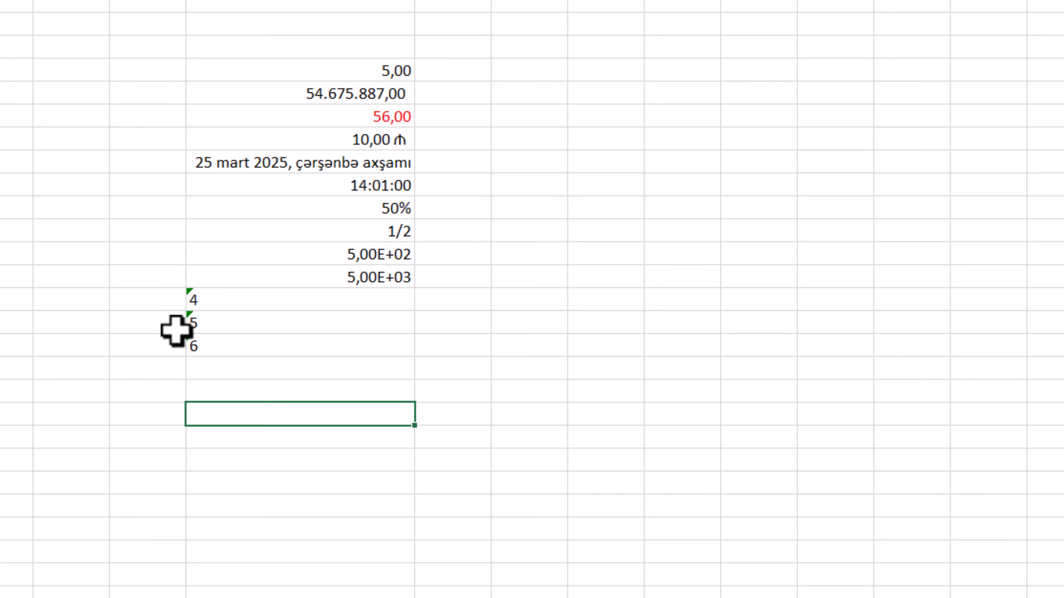
# Enter a SUM formula in cell E17 that adds the range E14:E16
pyautogui.click(211, 366)
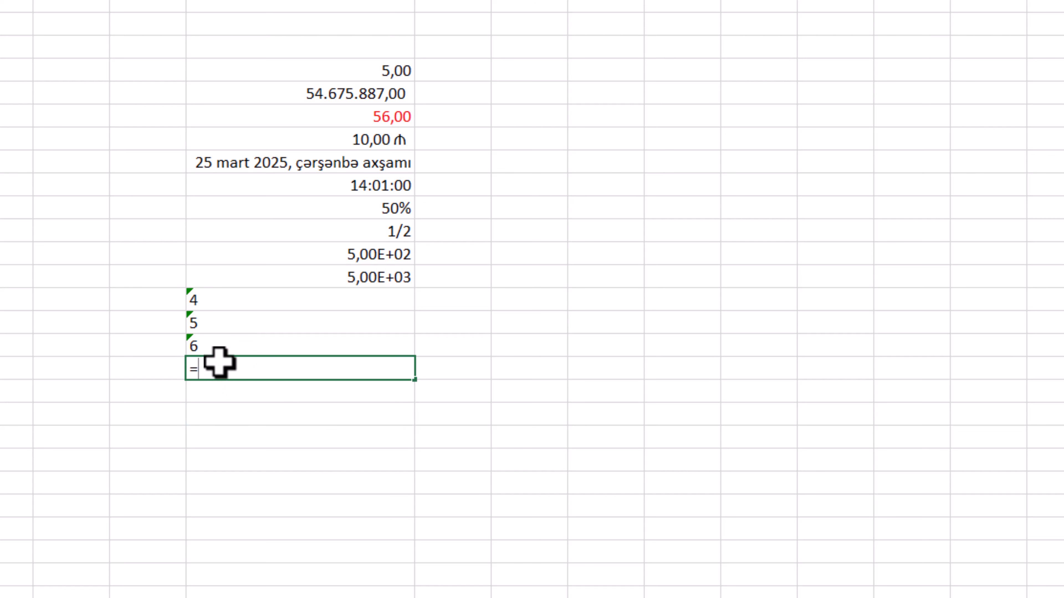
pyautogui.write('=sum')
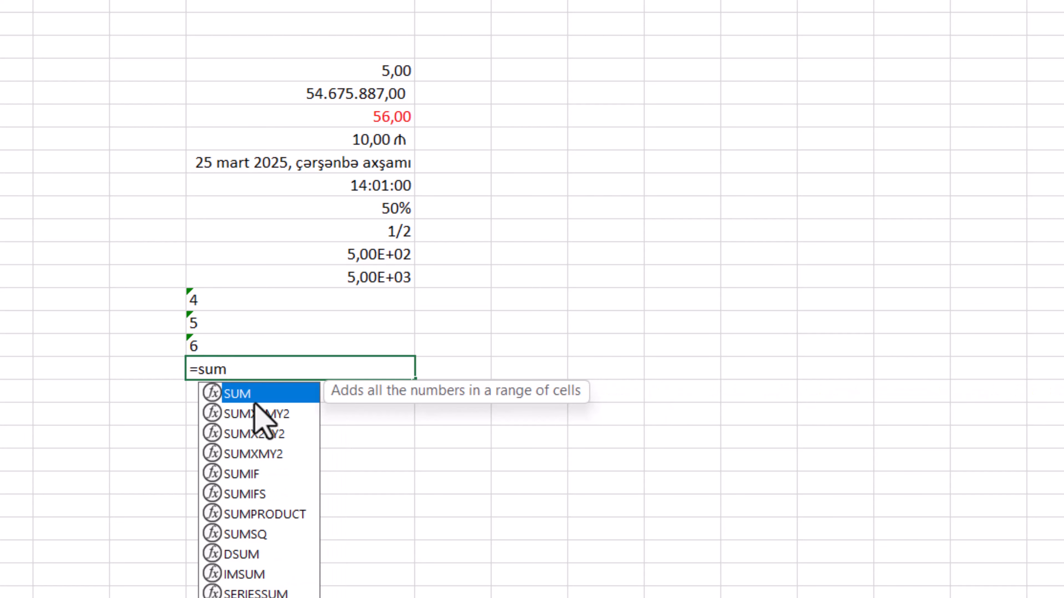
pyautogui.press('Tab')
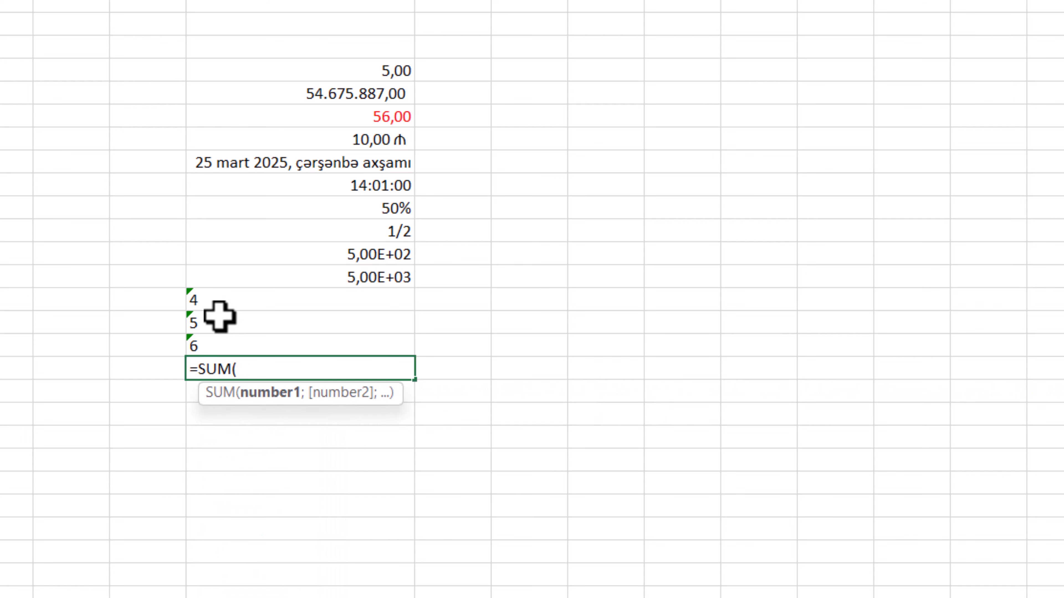
pyautogui.moveTo(225, 296); pyautogui.dragTo(226, 352)
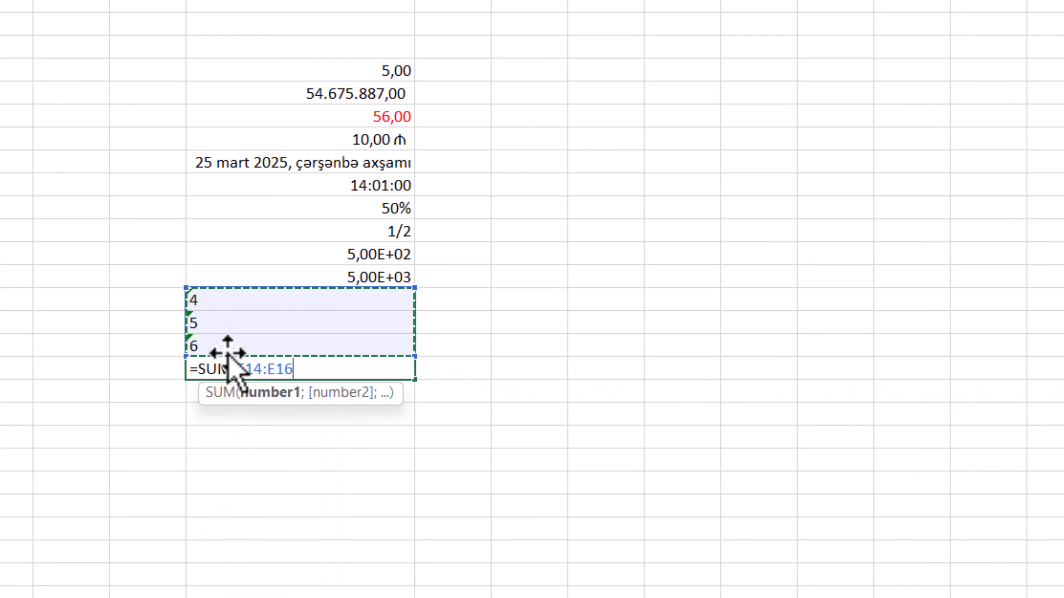
pyautogui.press('Return')
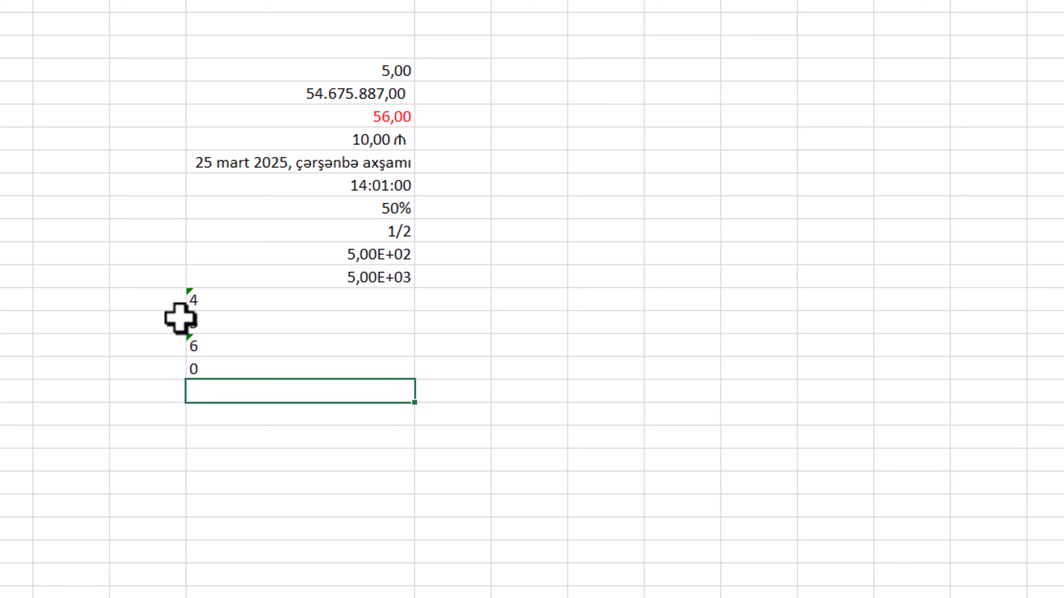
# Convert the numbers stored as text in cells E14:E16 to real numbers with the error-checking option Convert to Number
pyautogui.moveTo(212, 294); pyautogui.dragTo(212, 345)
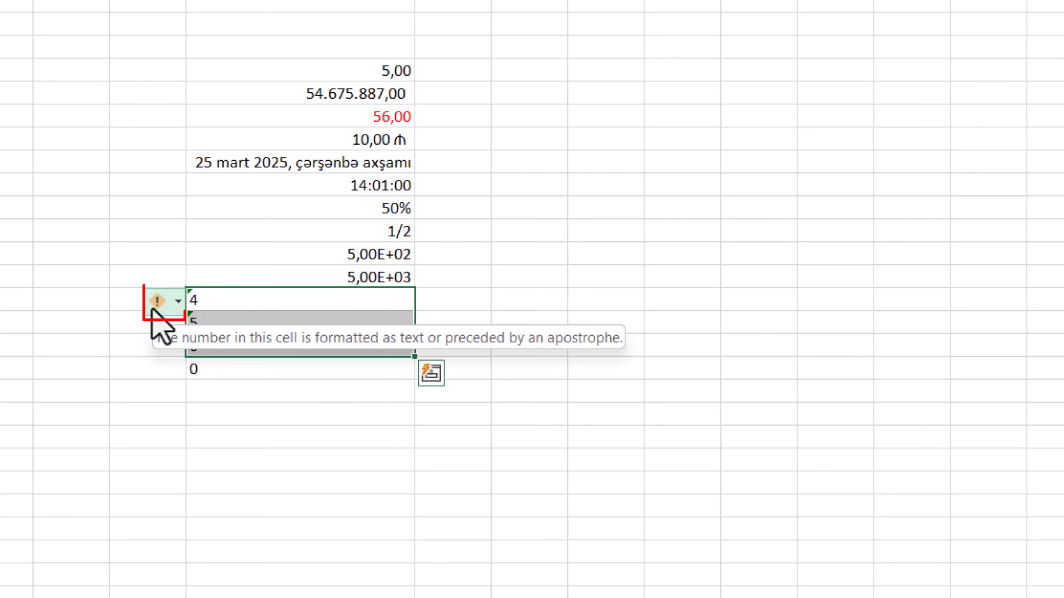
pyautogui.click(171, 306)
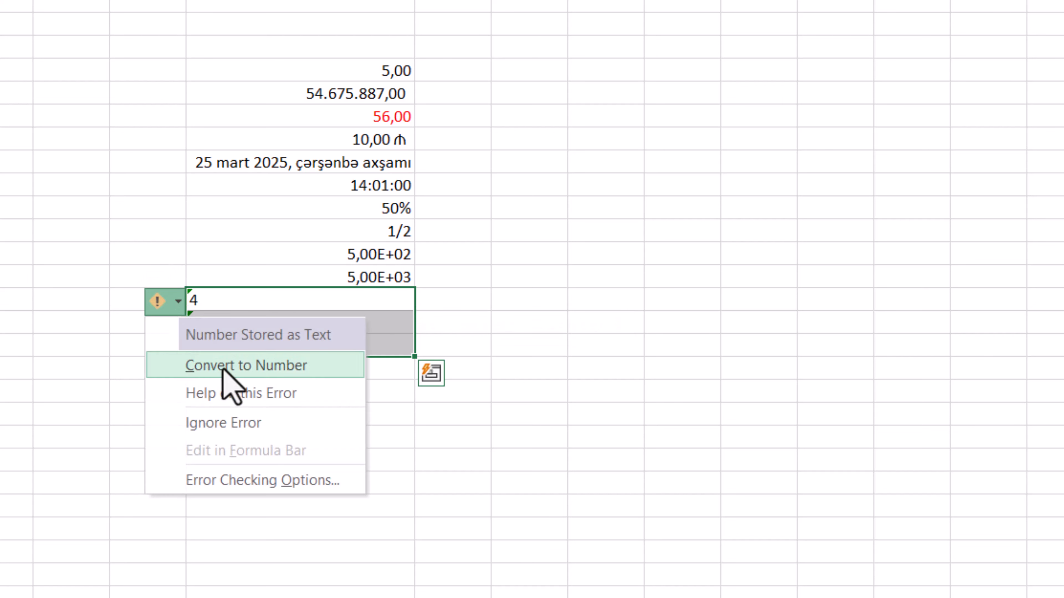
pyautogui.click(257, 375)
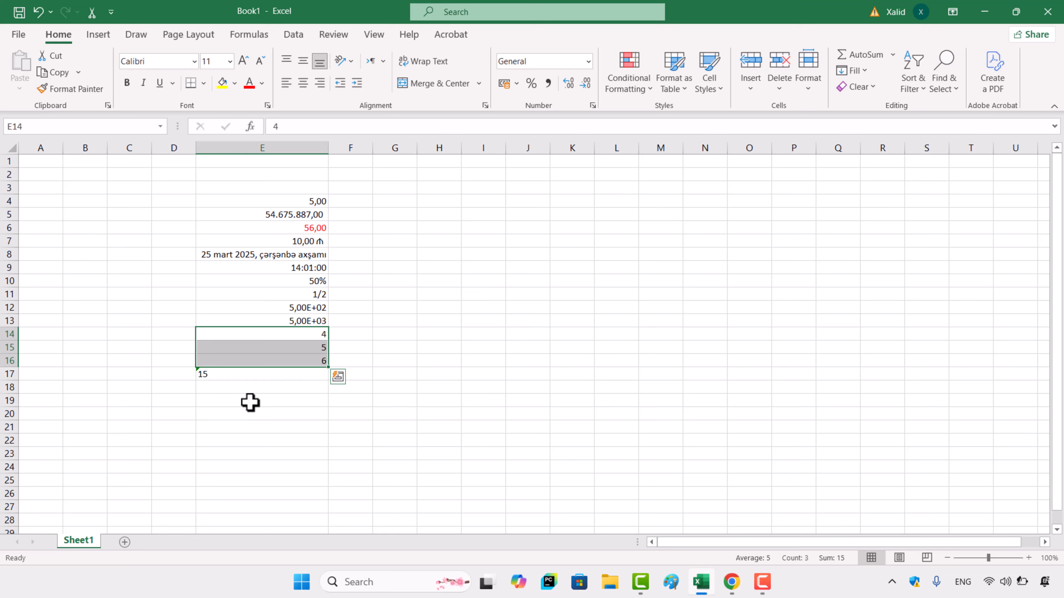
# For empty cell E18, examine the Special format options without applying a format
pyautogui.click(221, 388)
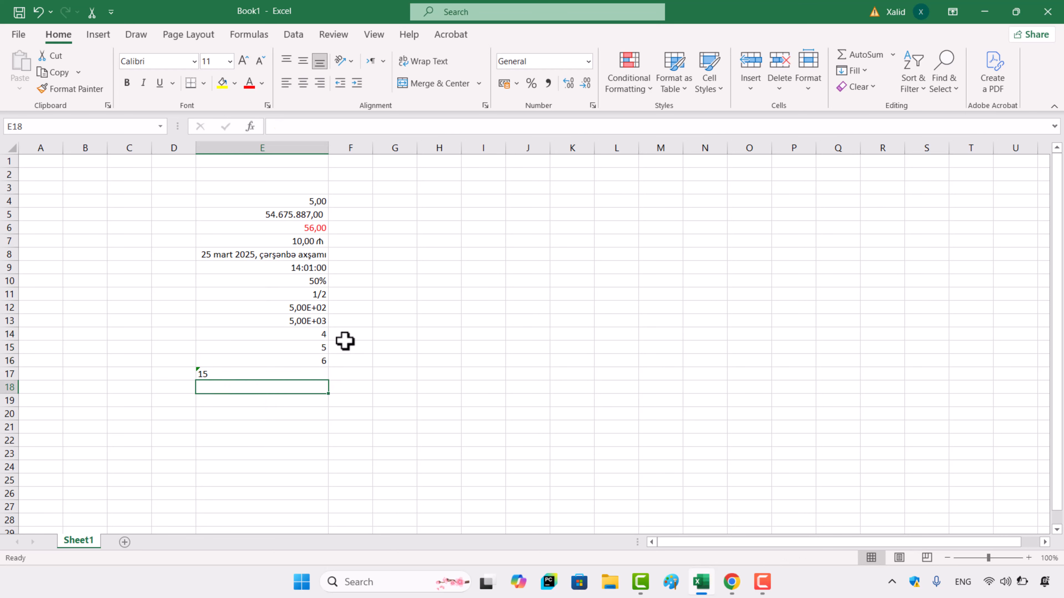
pyautogui.click(591, 104)
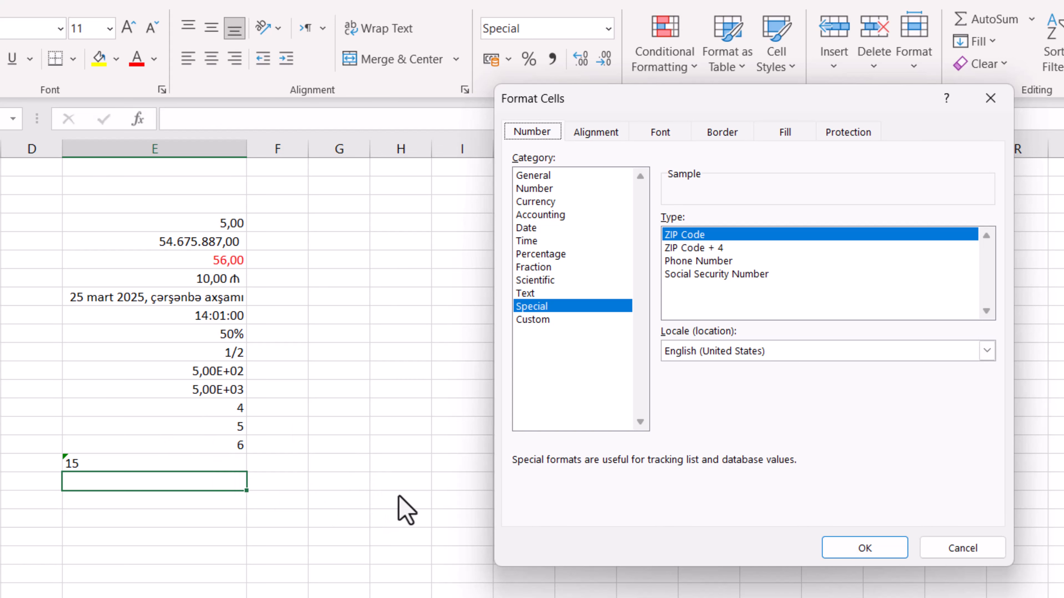
pyautogui.click(959, 552)
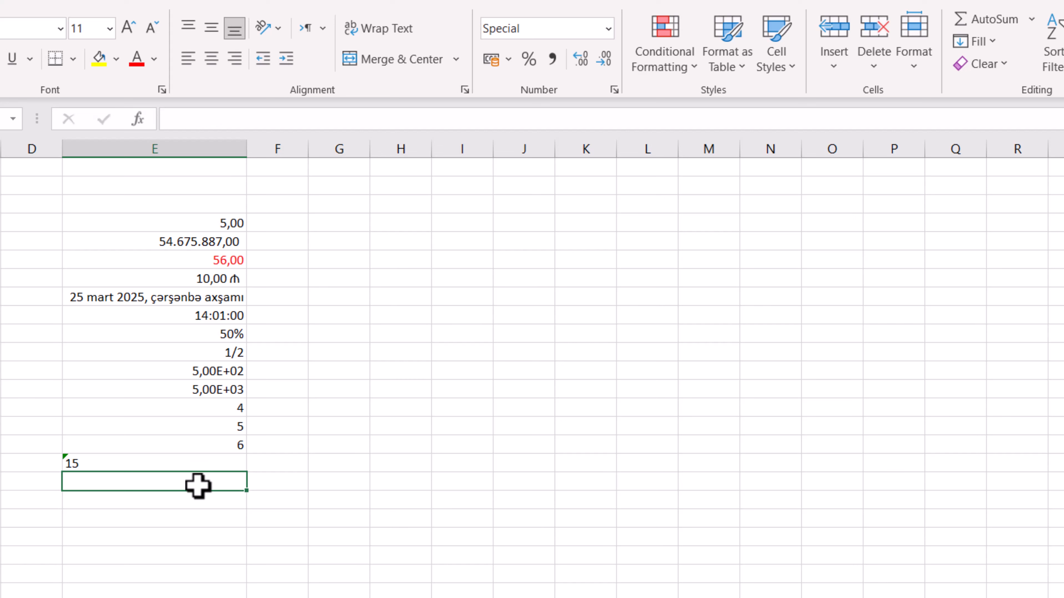
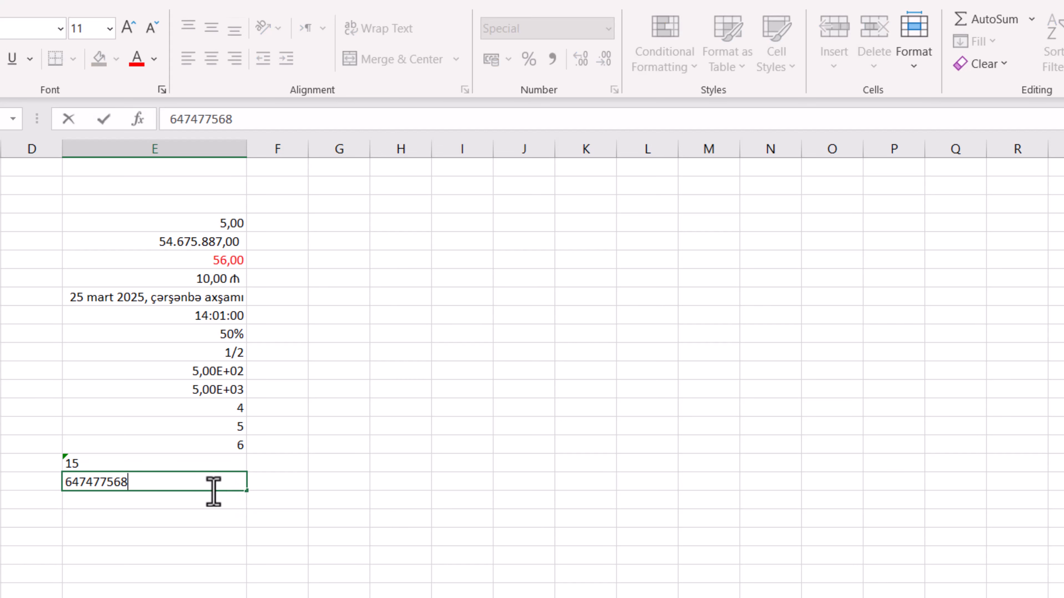
# Enter a 12-digit sample phone number in cell E18 and keep that cell selected
pyautogui.click(310, 514)
pyautogui.click(194, 483)
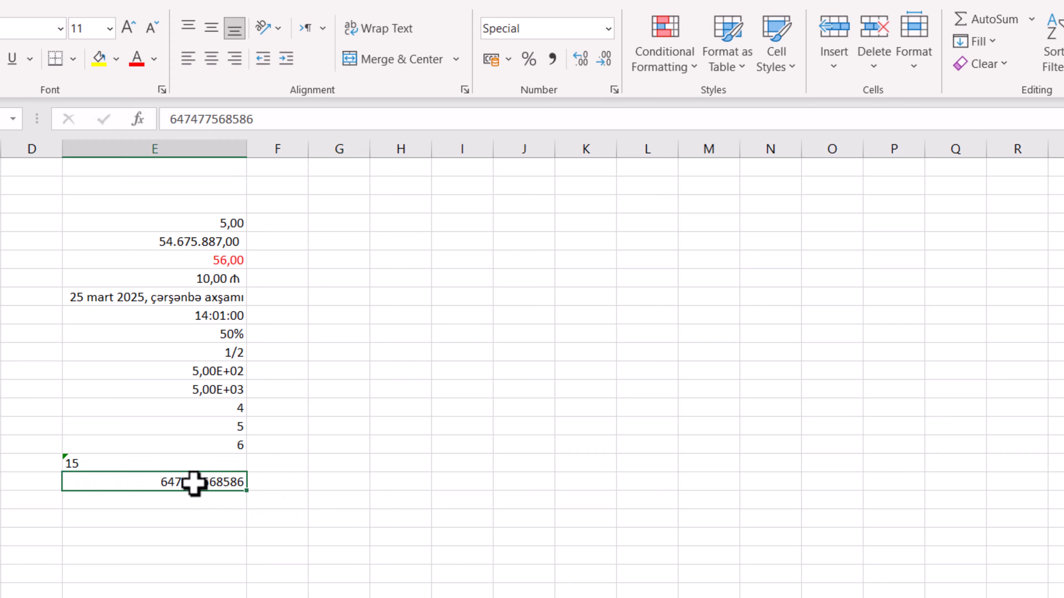
# Format cell E18 with the Special type Telefon Numarası, using the Turkish (Turkey) locale
pyautogui.click(614, 89)
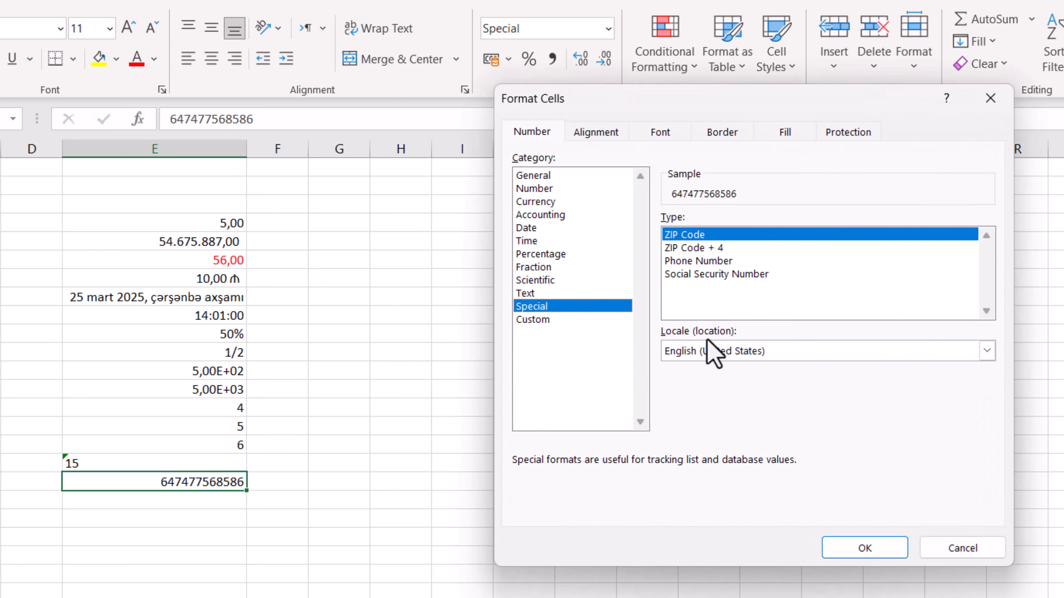
pyautogui.click(851, 354)
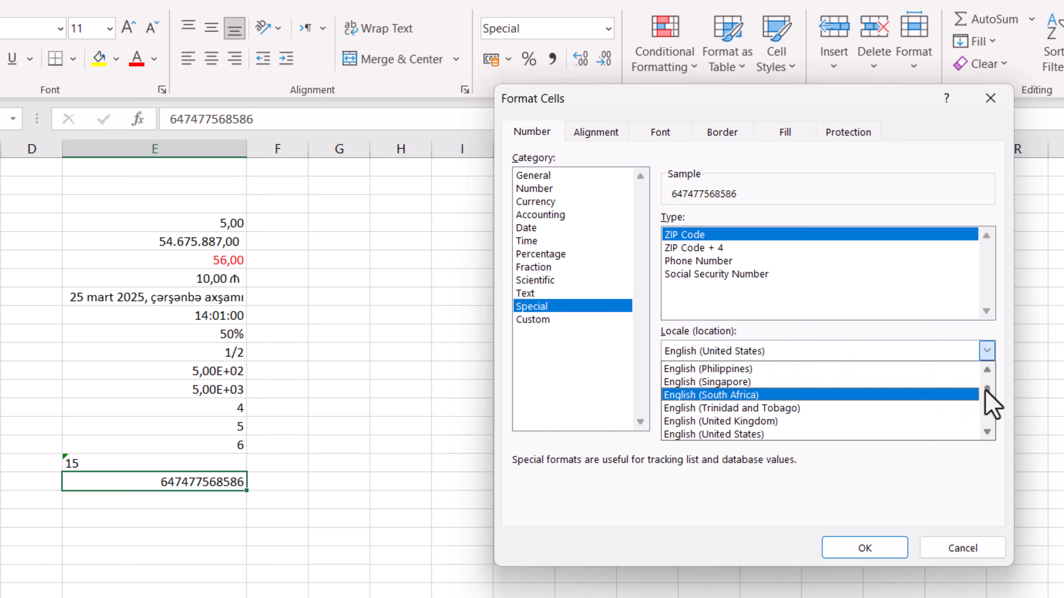
pyautogui.moveTo(986, 390); pyautogui.dragTo(987, 432)
pyautogui.scroll(2, 804, 439)
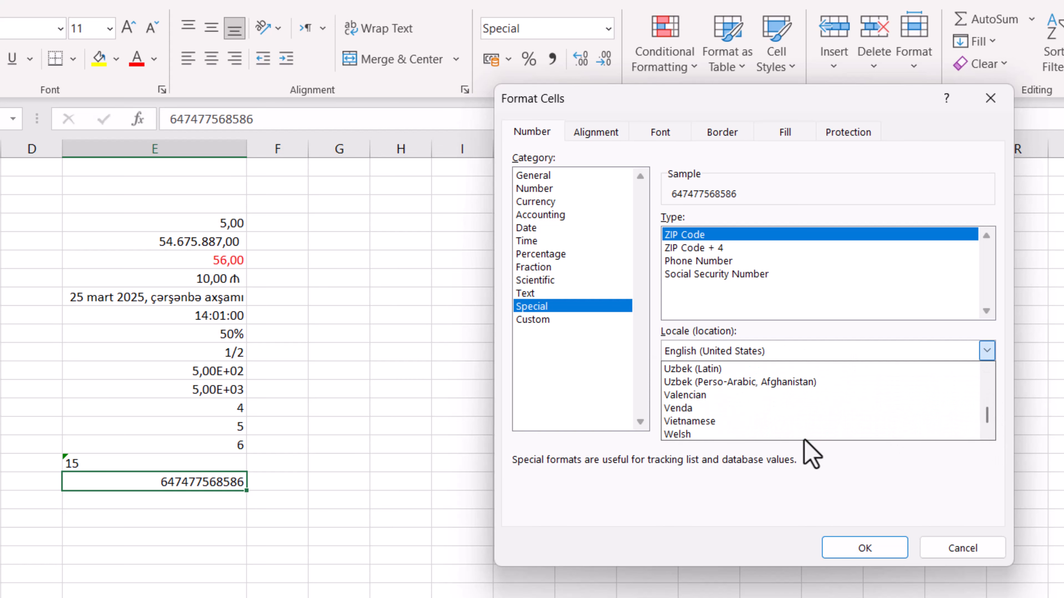
pyautogui.scroll(3, 785, 429)
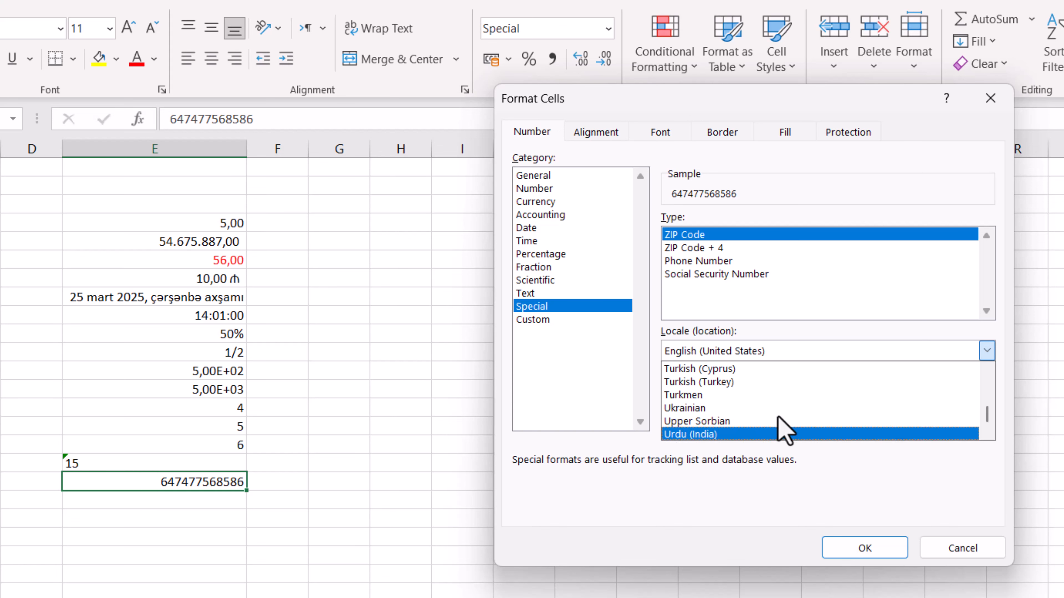
pyautogui.click(729, 382)
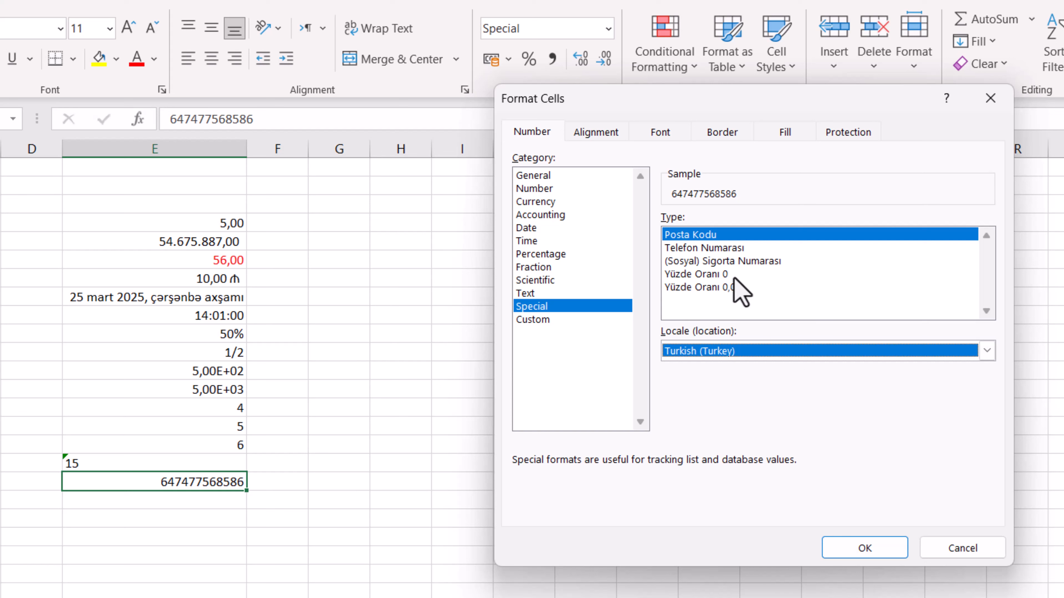
pyautogui.click(702, 247)
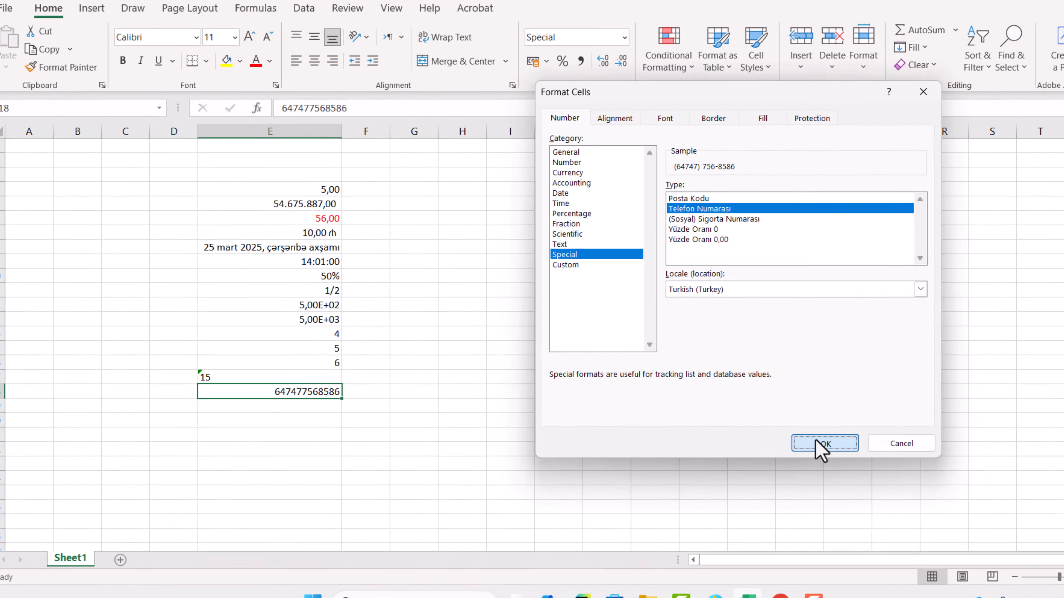
pyautogui.click(767, 438)
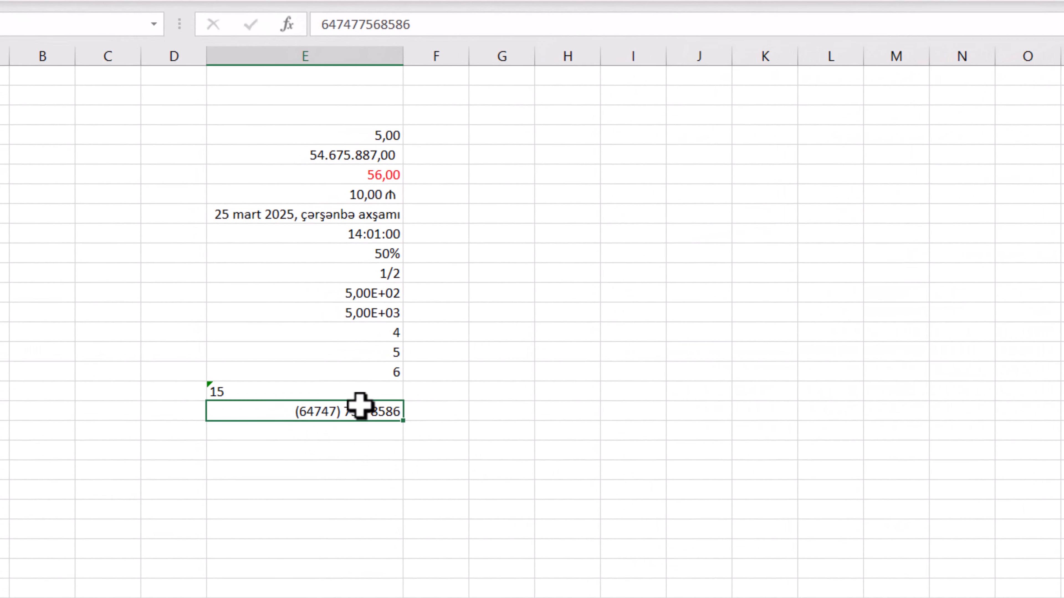
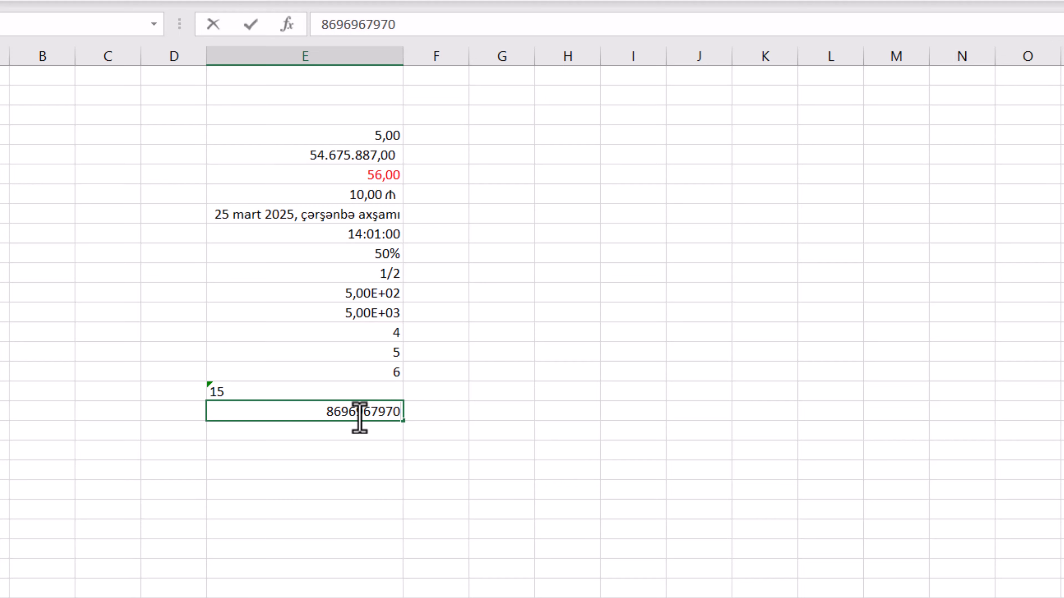
# Replace the value in cell E18 with a 10-digit sample phone number and keep that cell selected
pyautogui.press('Return')
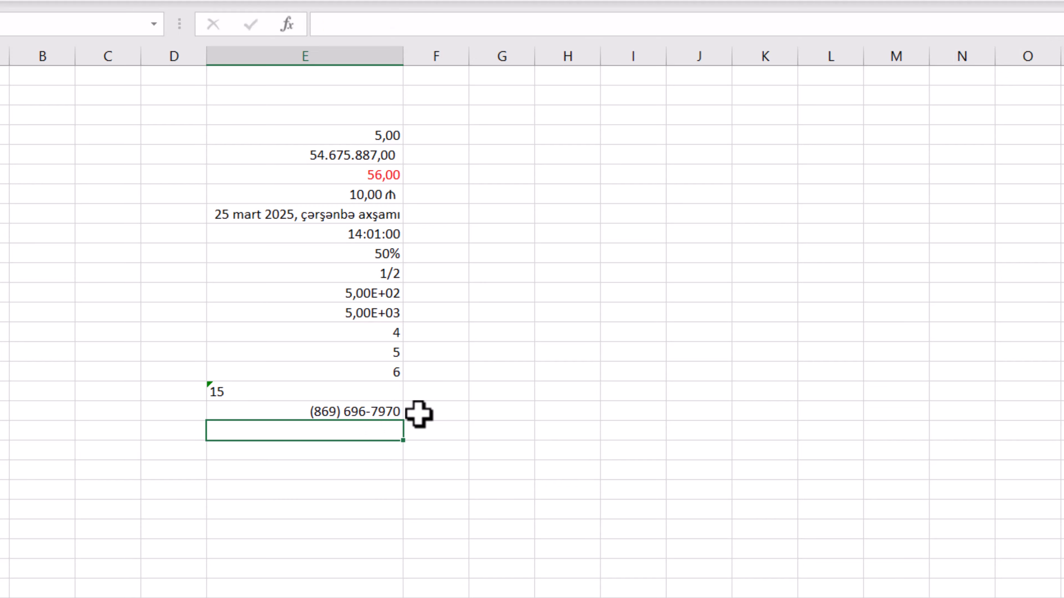
pyautogui.click(343, 412)
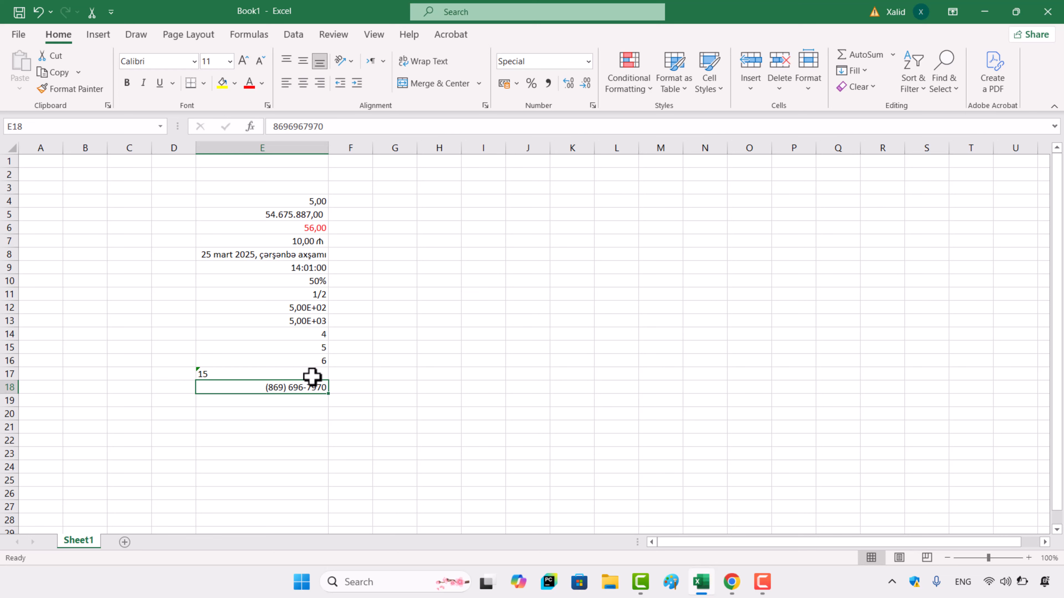
# For cell E7, examine the Custom format codes without applying a format
pyautogui.hotkey('ctrl', 'z')
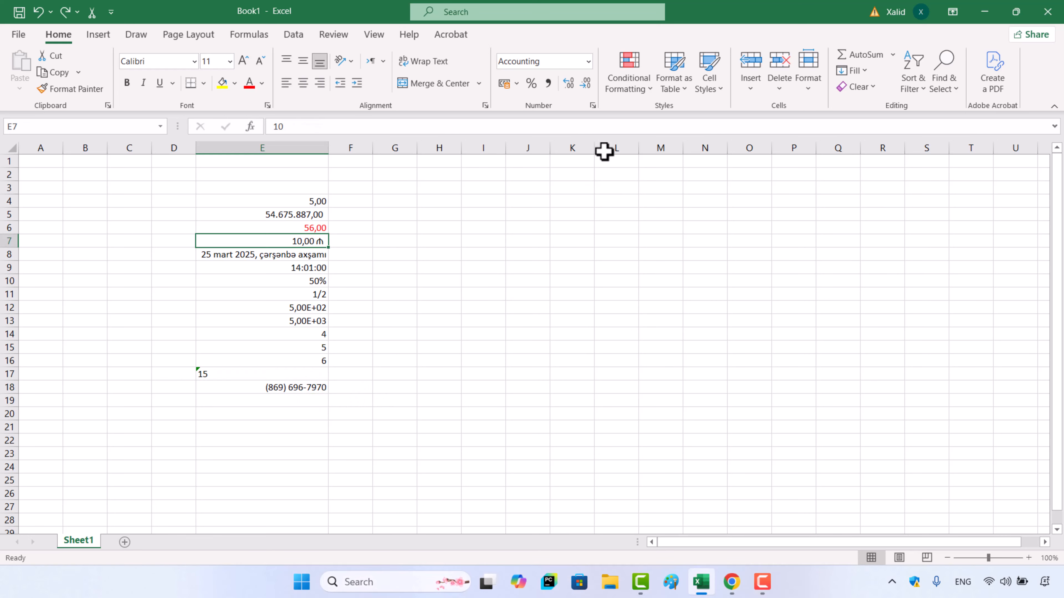
pyautogui.click(592, 106)
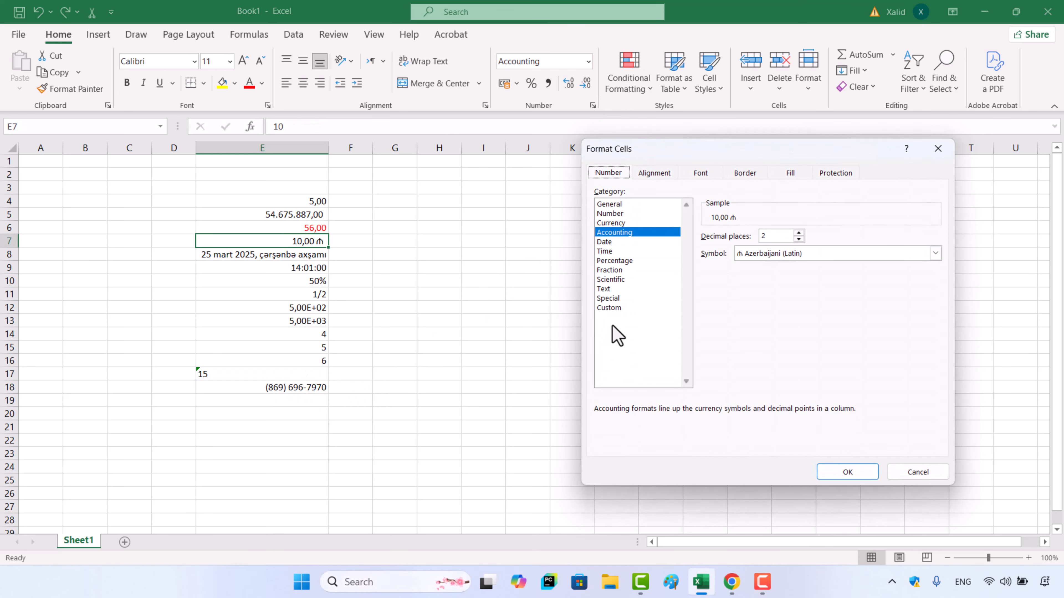
pyautogui.click(612, 308)
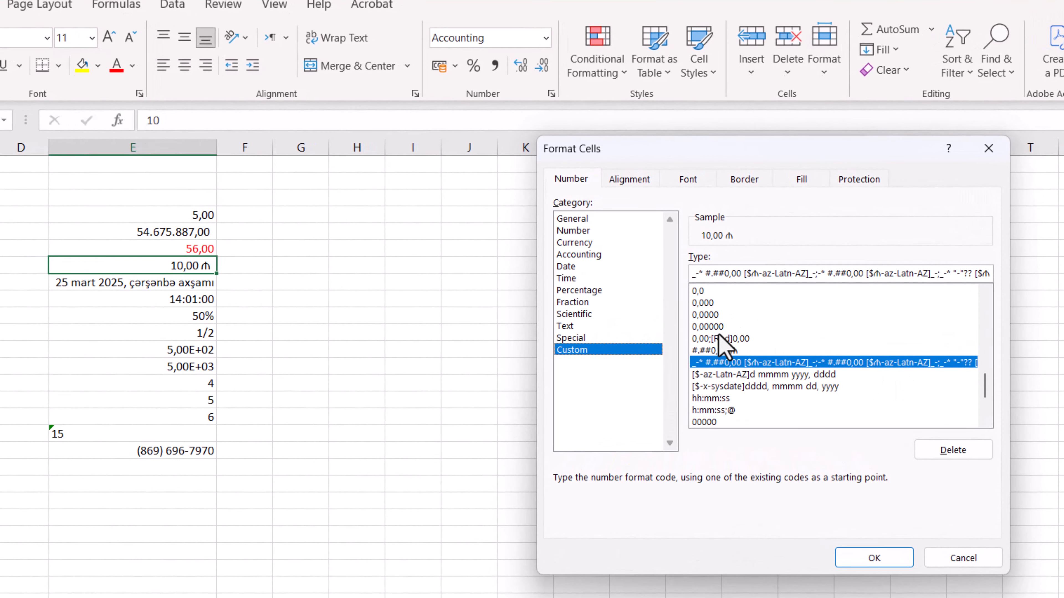
pyautogui.click(968, 561)
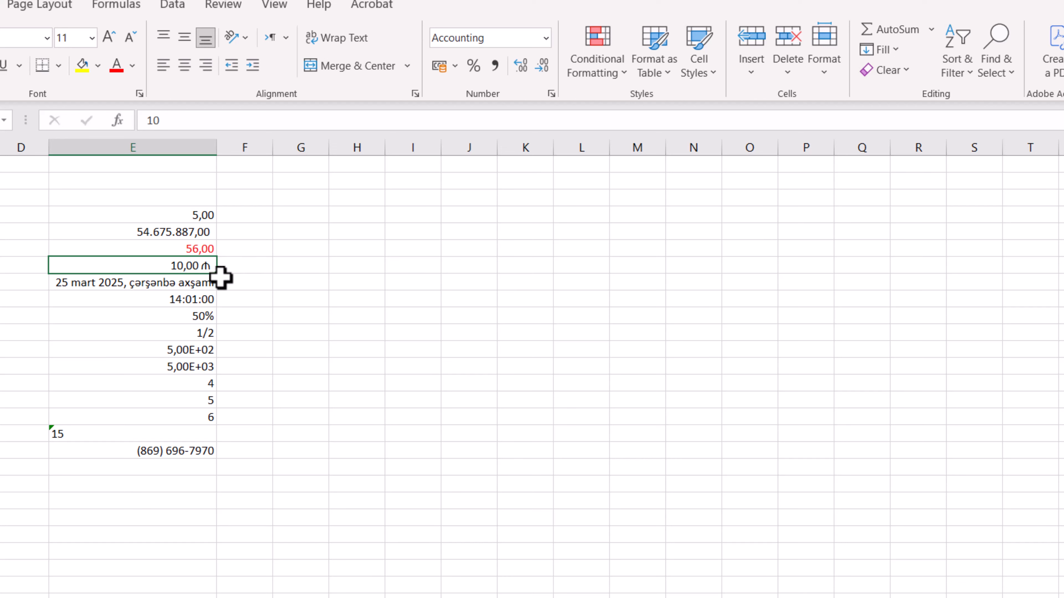
# For cell E7, look through the available symbols of the Currency format
pyautogui.click(551, 93)
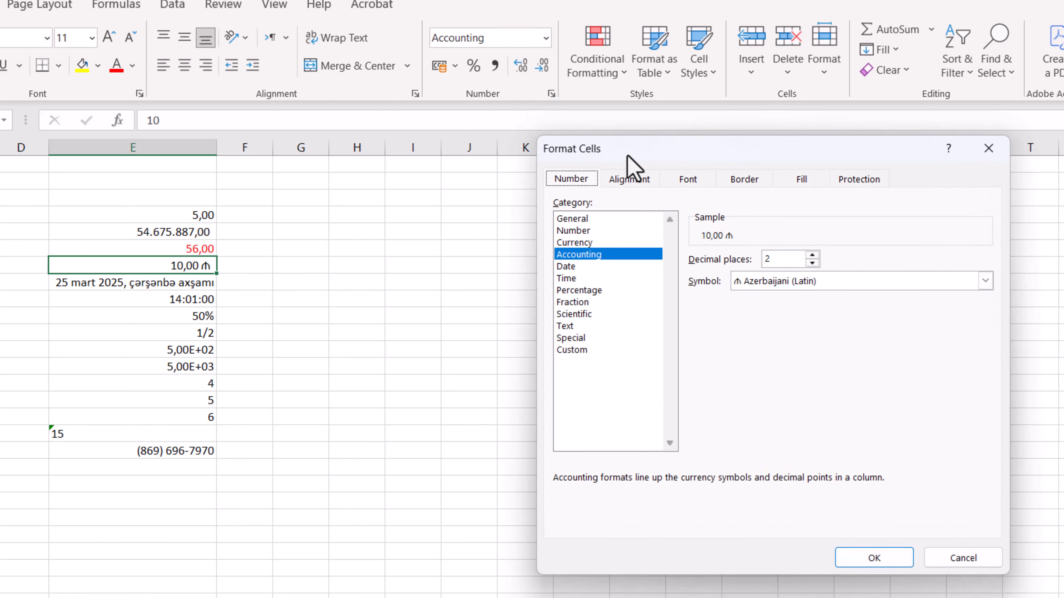
pyautogui.click(562, 250)
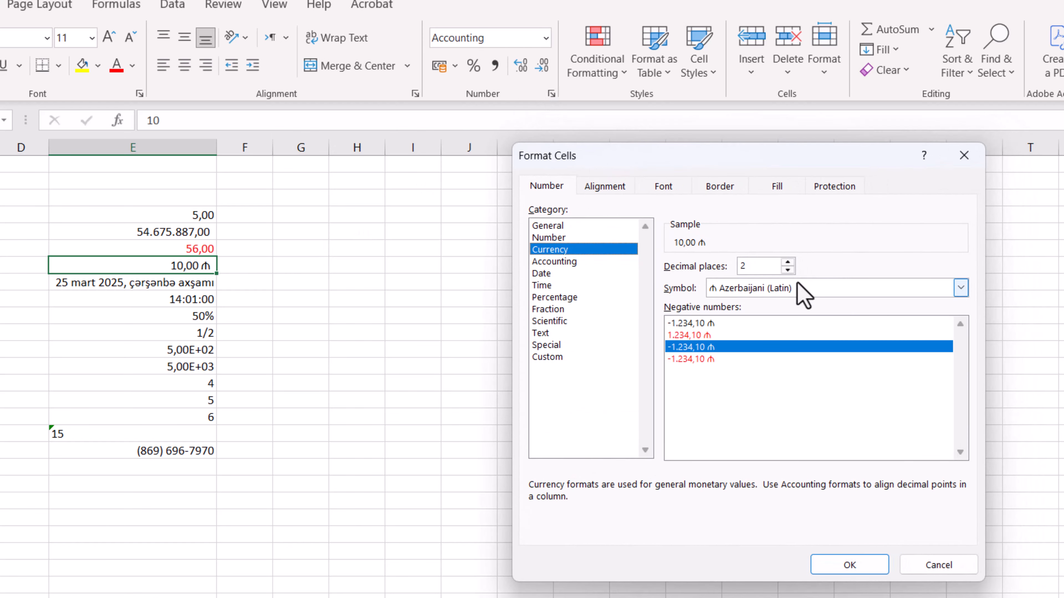
pyautogui.click(851, 289)
pyautogui.scroll(-2, 791, 521)
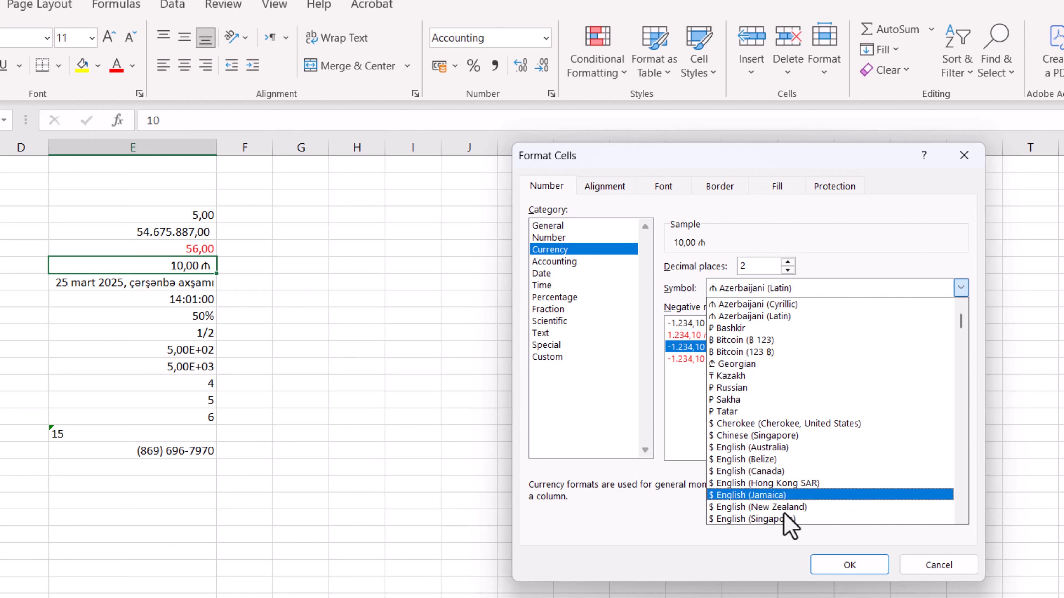
pyautogui.scroll(-7, 791, 506)
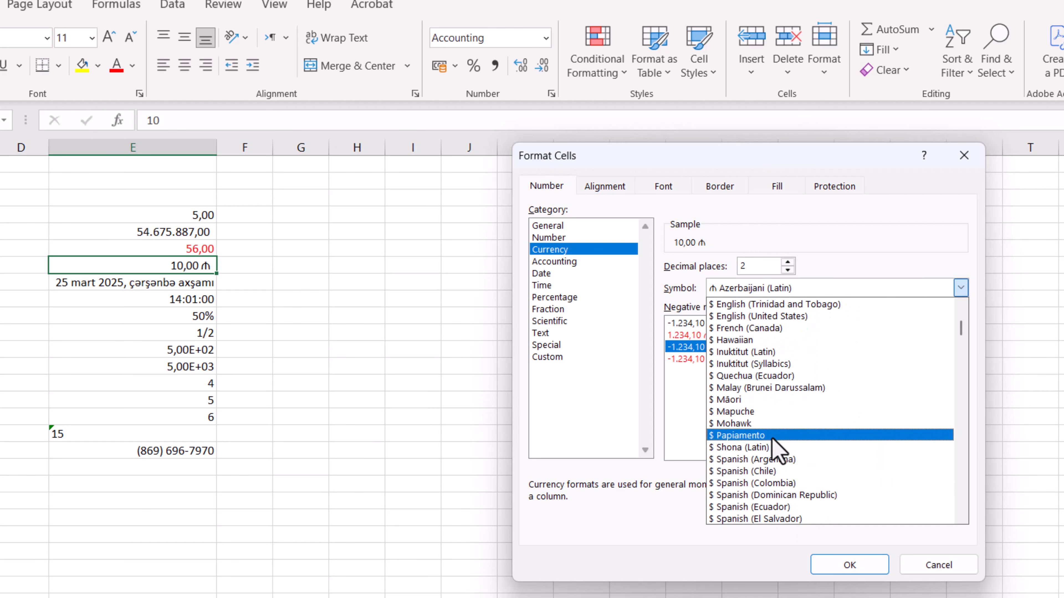
pyautogui.scroll(-6, 742, 404)
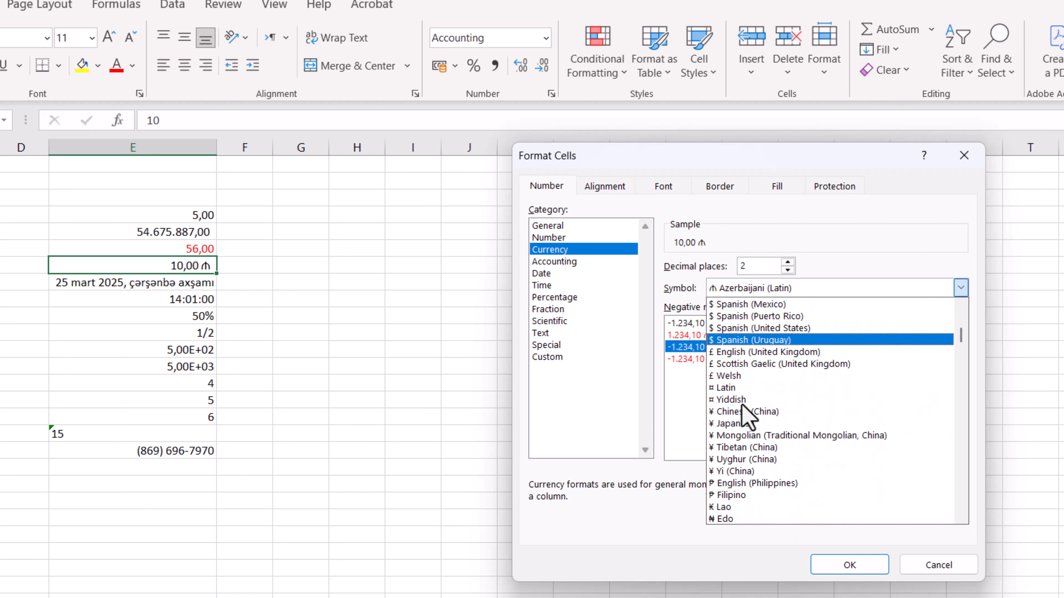
pyautogui.scroll(-3, 742, 409)
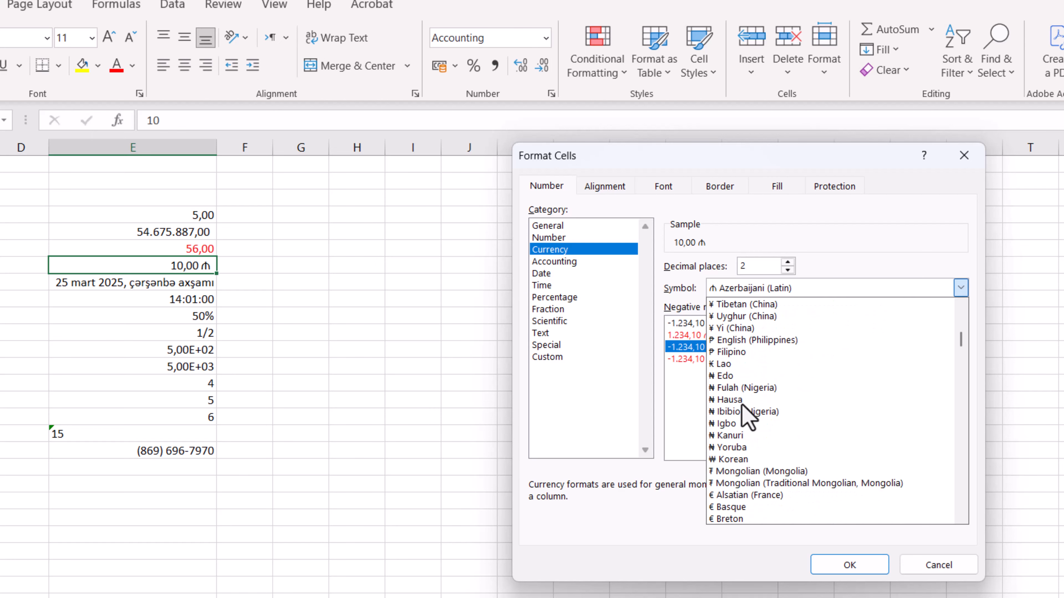
# Replace the format code of cell E7 with the custom number format 0,00 "manat" and apply it
pyautogui.click(549, 356)
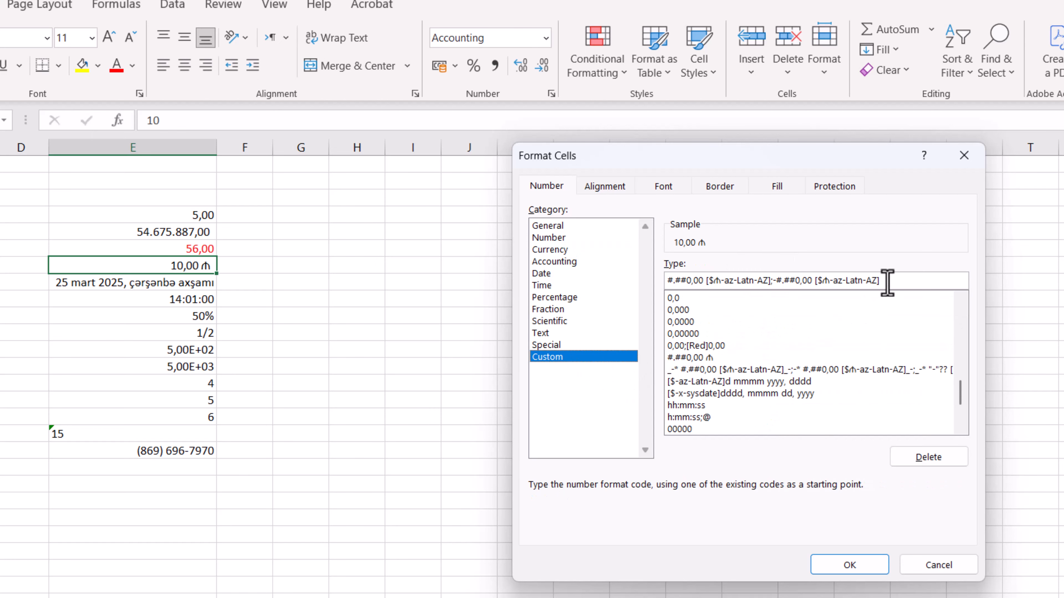
pyautogui.moveTo(900, 280); pyautogui.dragTo(666, 280)
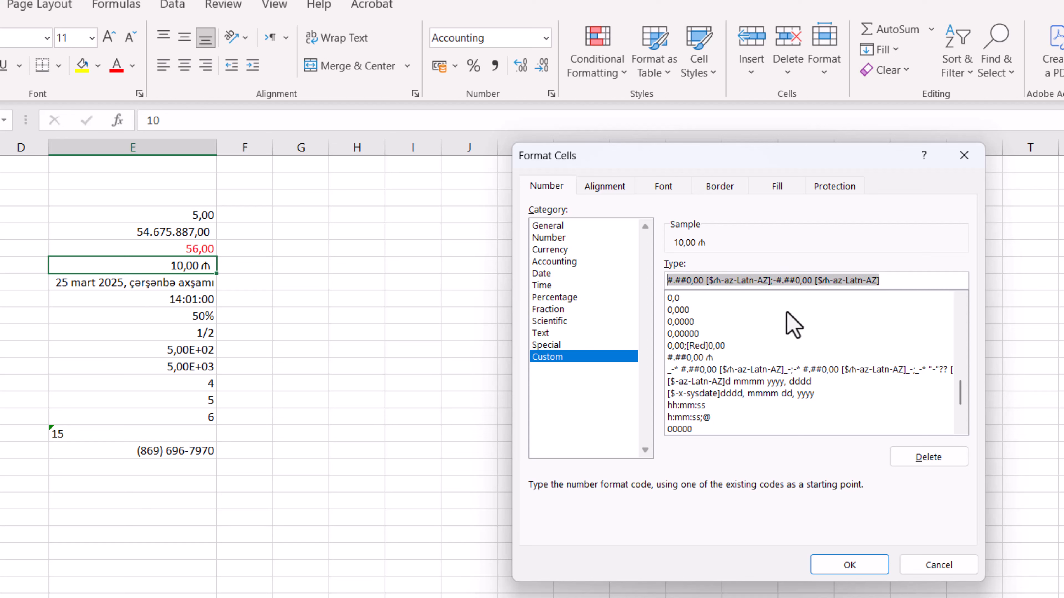
pyautogui.press('BackSpace')
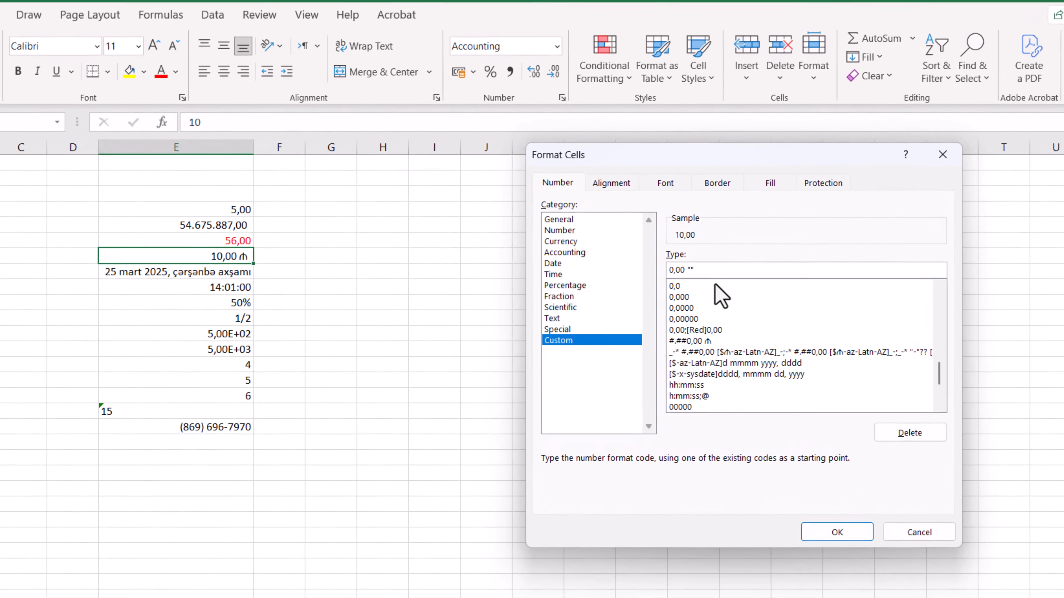
pyautogui.write('manat')
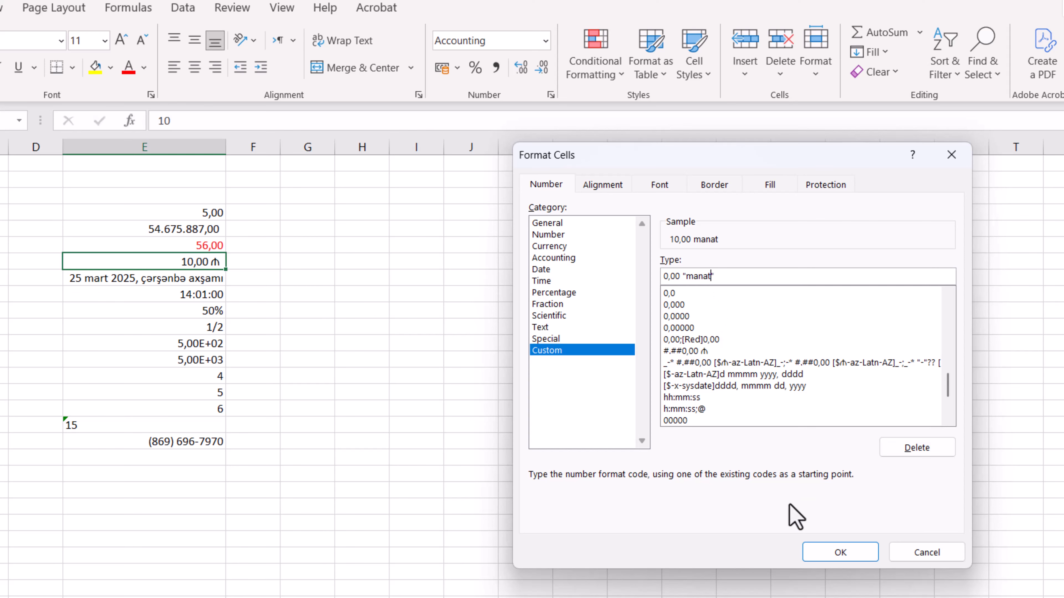
pyautogui.click(840, 556)
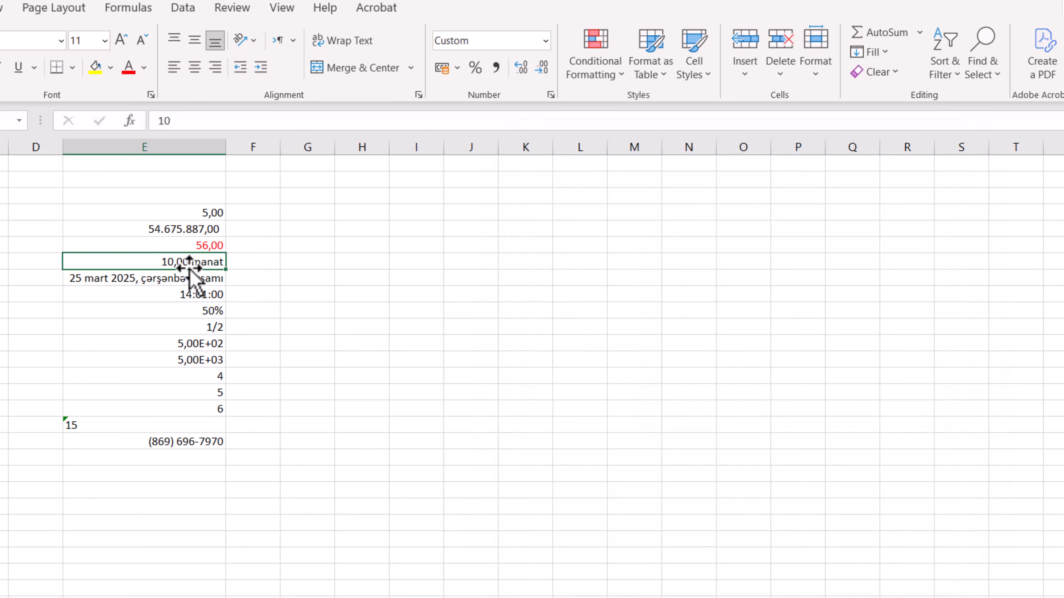
# Set the font size of the empty cells I4:I7 to 14
pyautogui.click(167, 460)
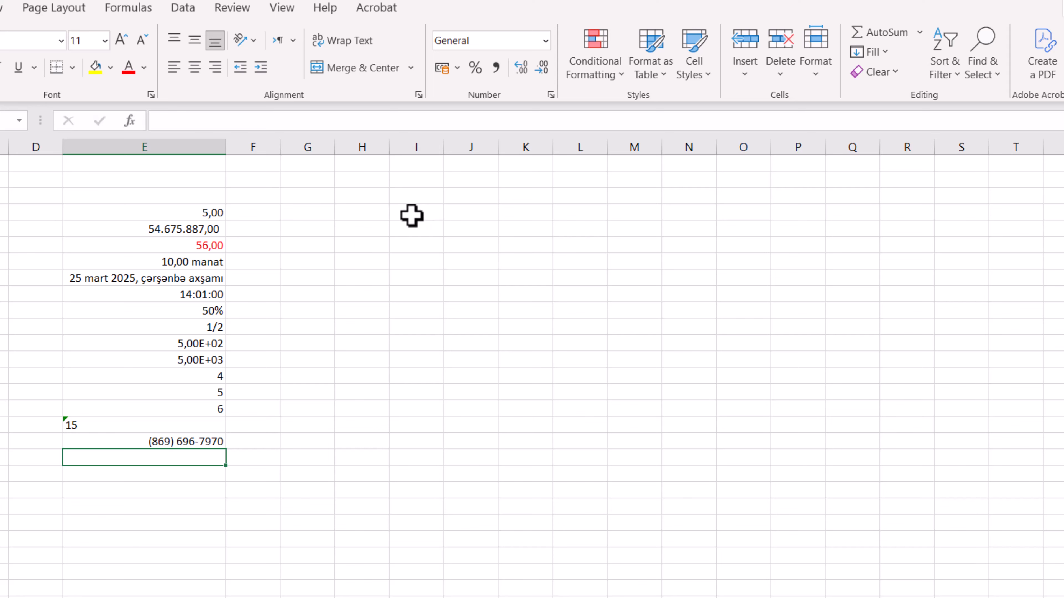
pyautogui.moveTo(411, 216); pyautogui.dragTo(414, 253)
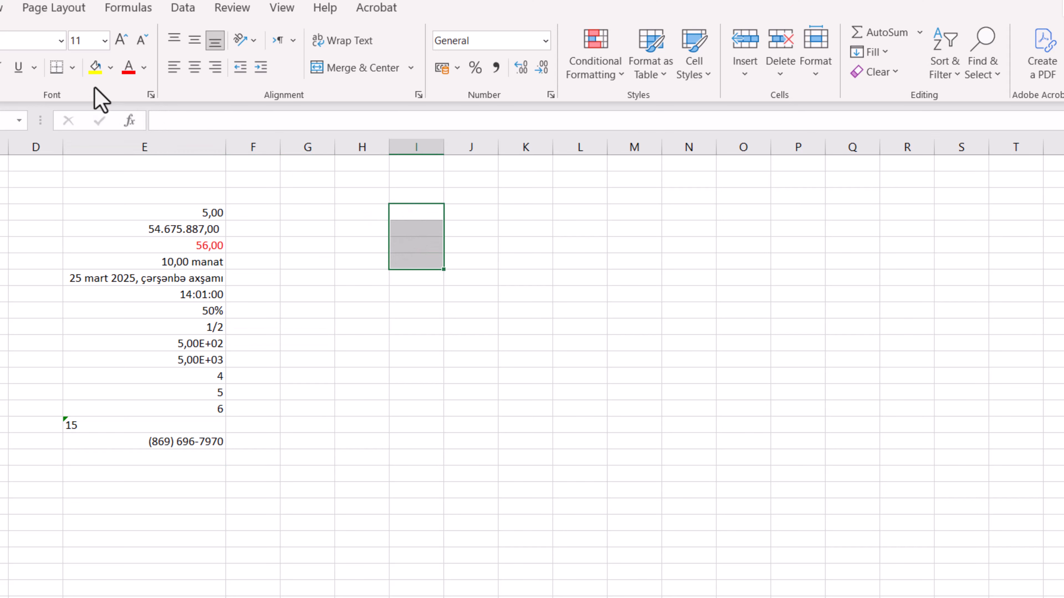
pyautogui.click(104, 41)
pyautogui.click(86, 165)
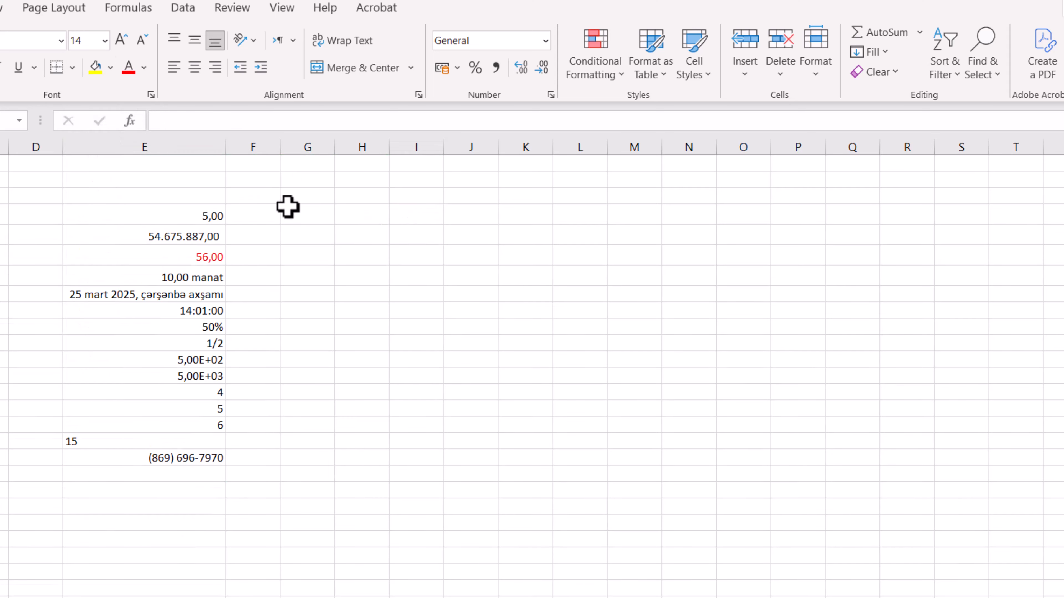
# Enter the labels Müsbət, Mənfi, Sıfır and Text in cells I4 to I7
pyautogui.click(415, 218)
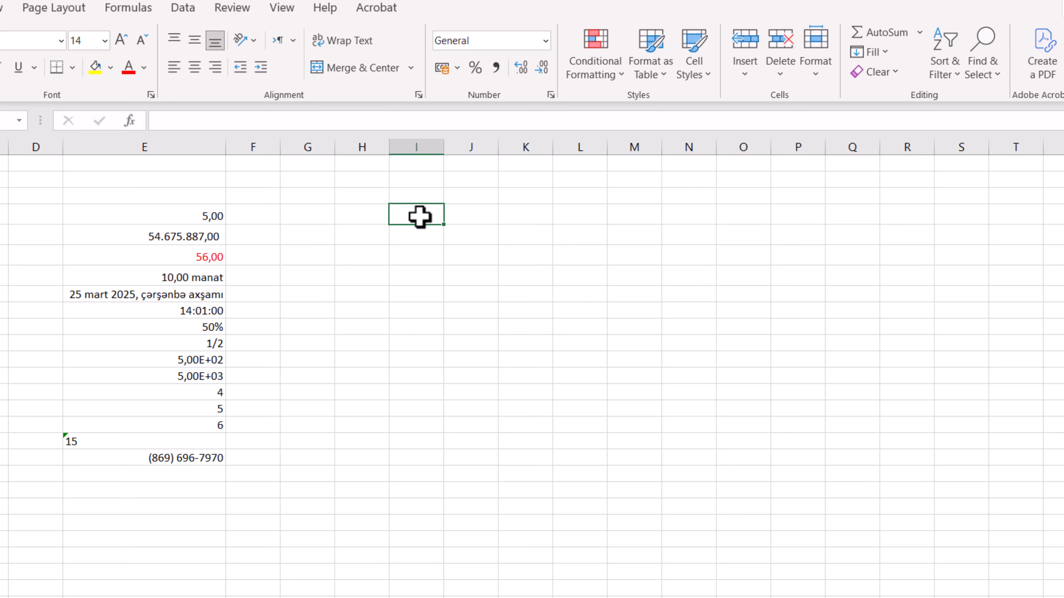
pyautogui.press('alt')
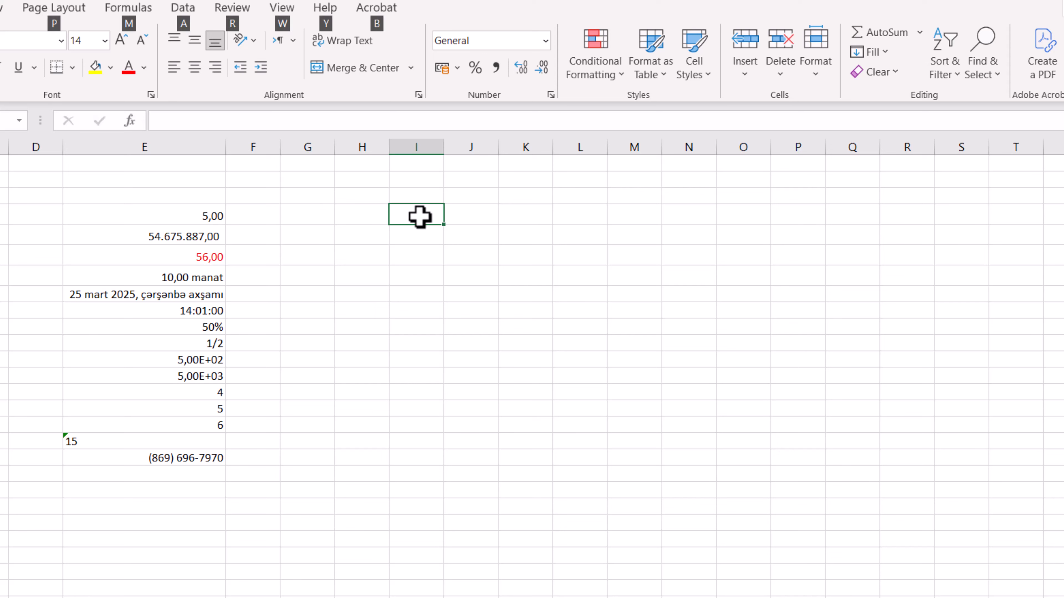
pyautogui.press('alt')
pyautogui.write('Müsbət')
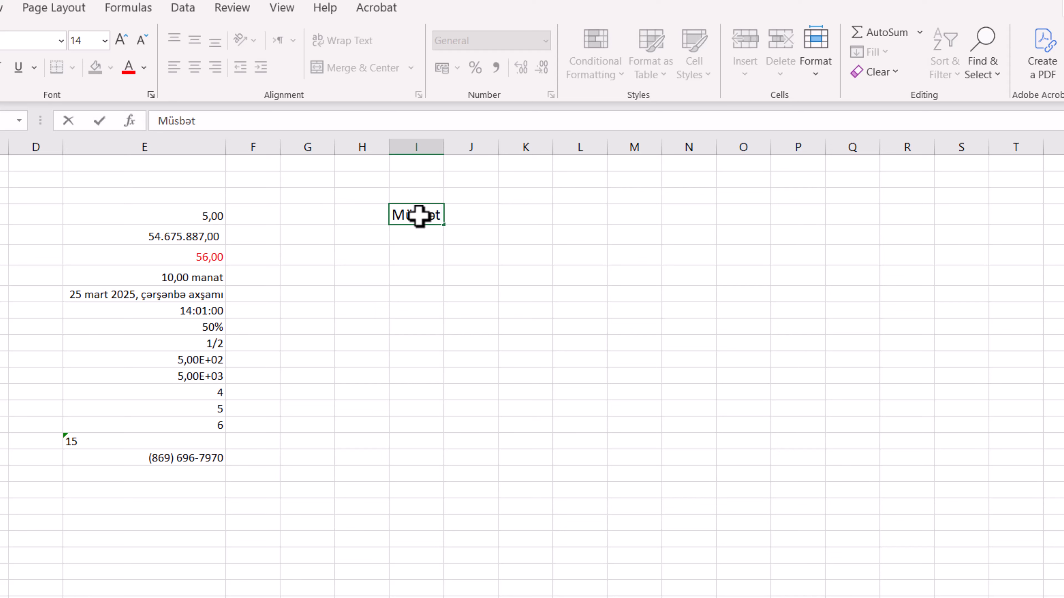
pyautogui.press('Return')
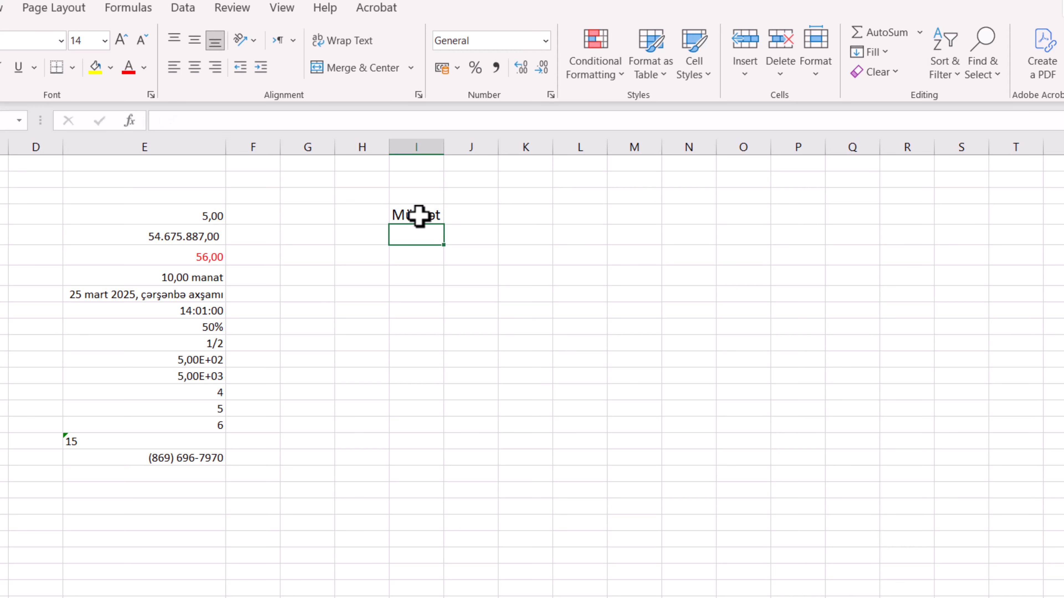
pyautogui.write('Mənfi')
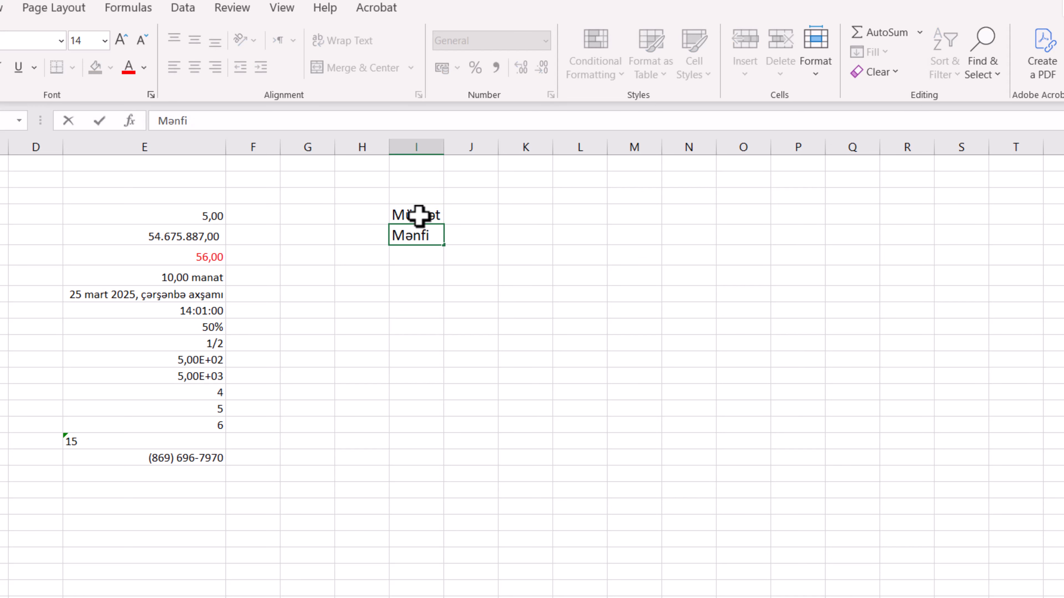
pyautogui.press('Return')
pyautogui.write('Sıfır')
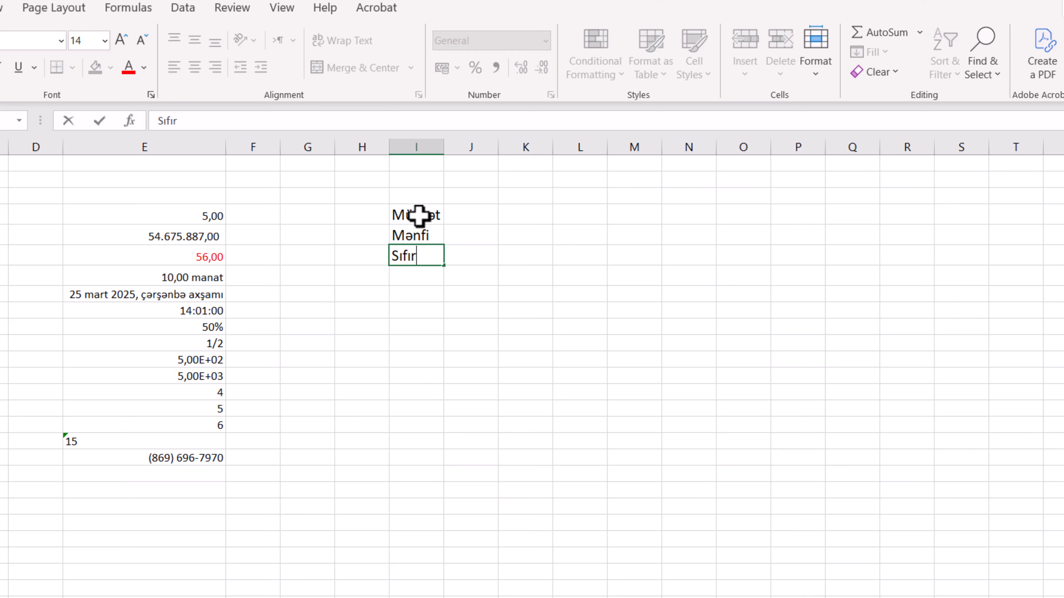
pyautogui.press('Return')
pyautogui.write('Text')
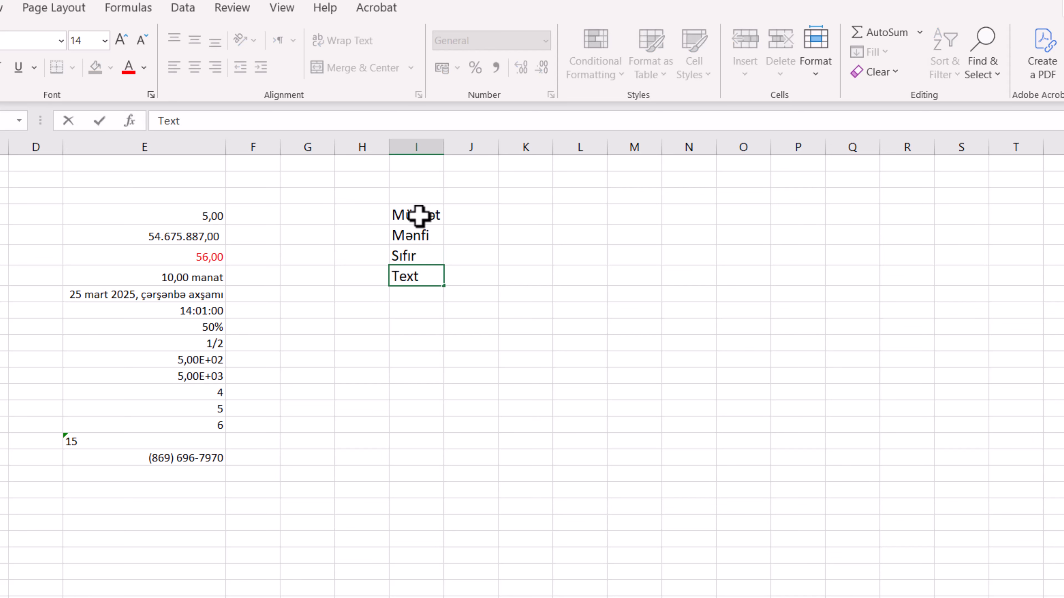
pyautogui.press('Return')
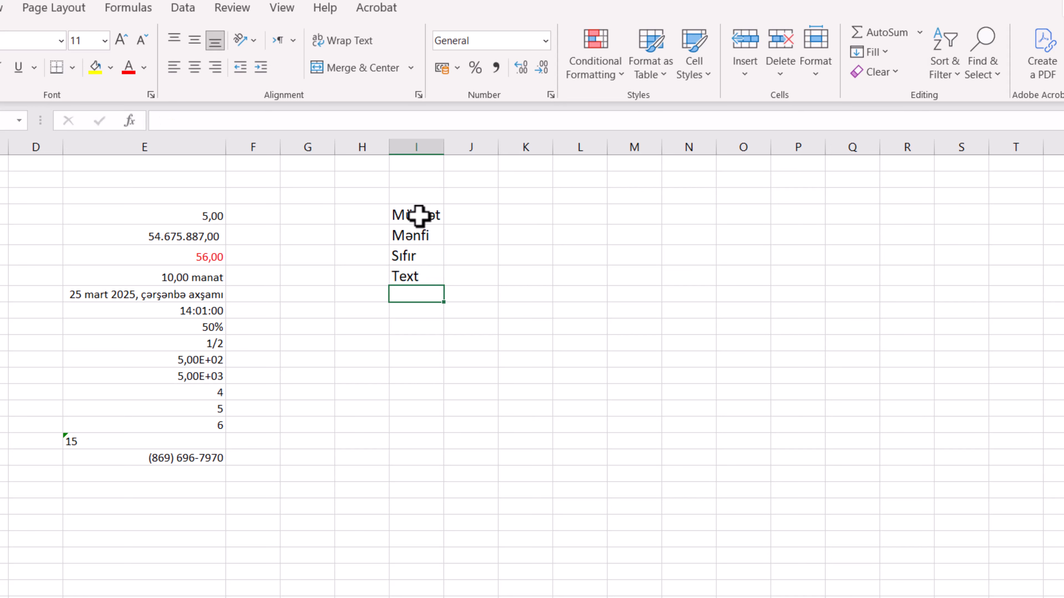
pyautogui.moveTo(419, 216); pyautogui.dragTo(420, 273)
pyautogui.click(481, 261)
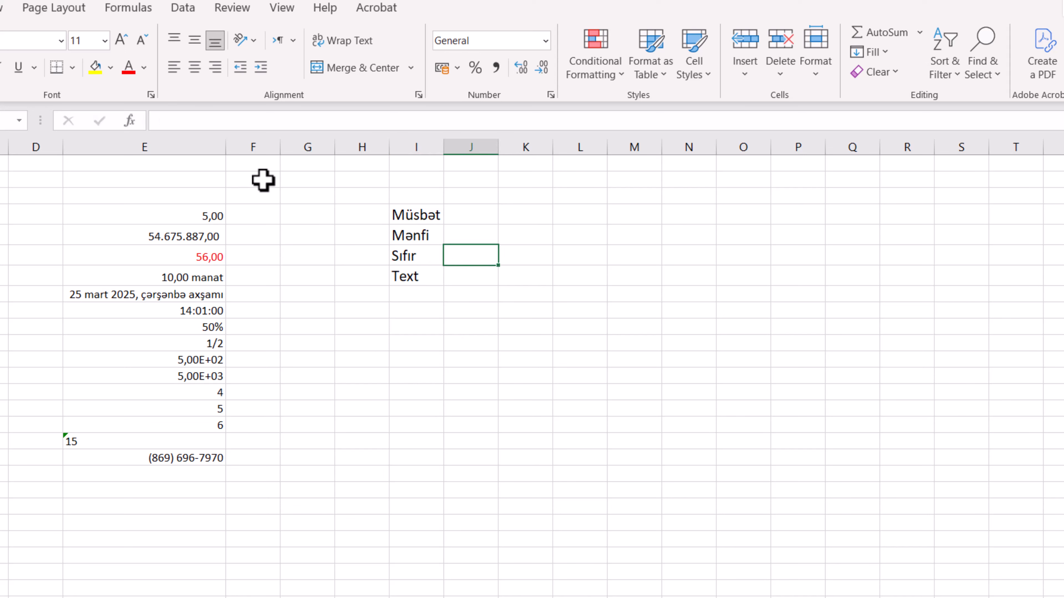
# Apply the custom number format [red] 0,00 to the empty cell E19 and enter the value 5 in it
pyautogui.click(194, 480)
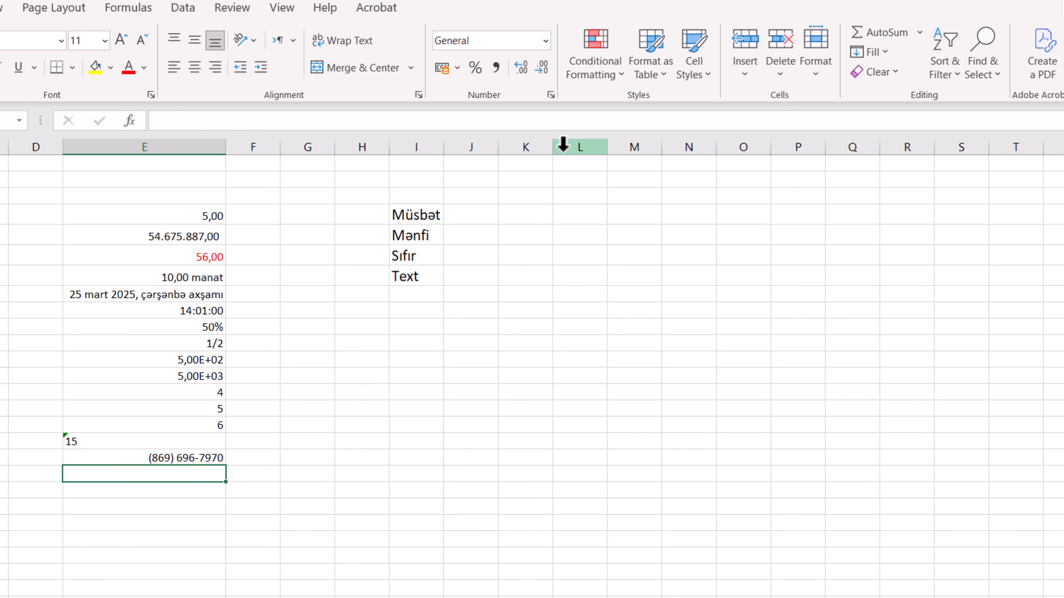
pyautogui.click(551, 95)
pyautogui.moveTo(643, 167); pyautogui.dragTo(728, 152)
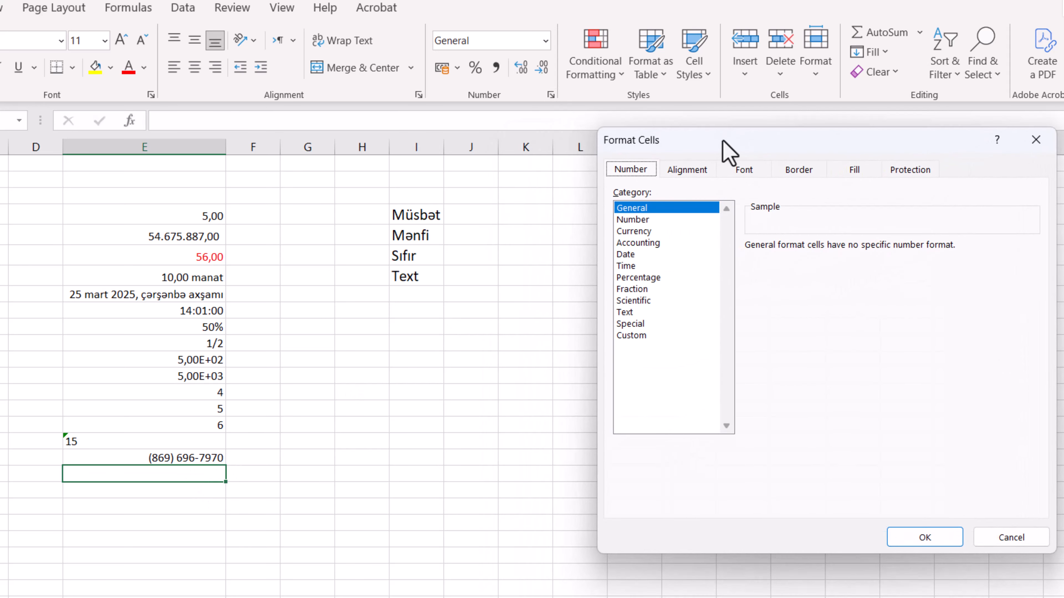
pyautogui.click(643, 335)
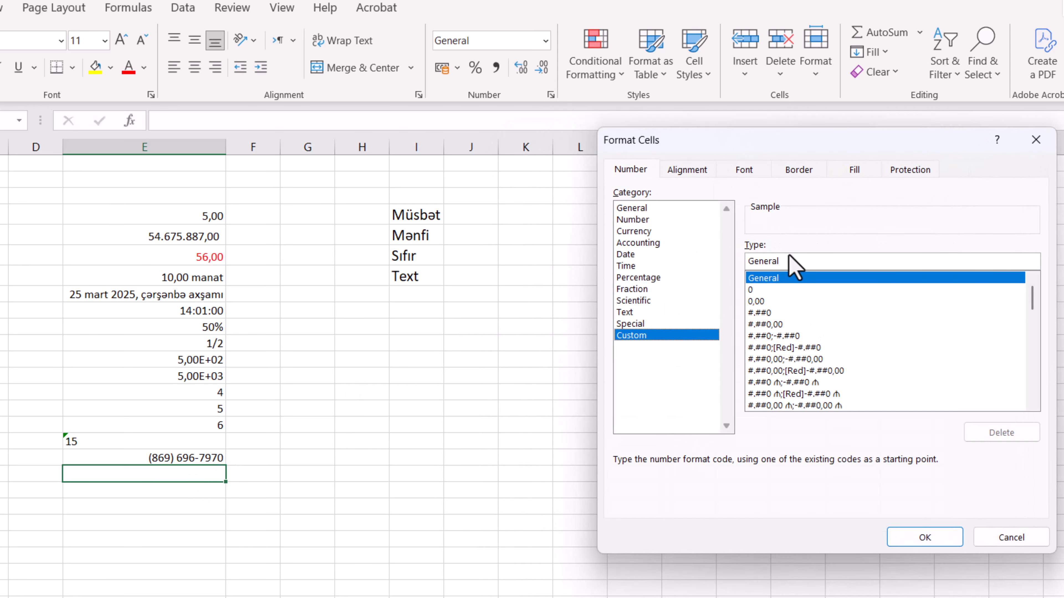
pyautogui.moveTo(796, 261); pyautogui.dragTo(747, 261)
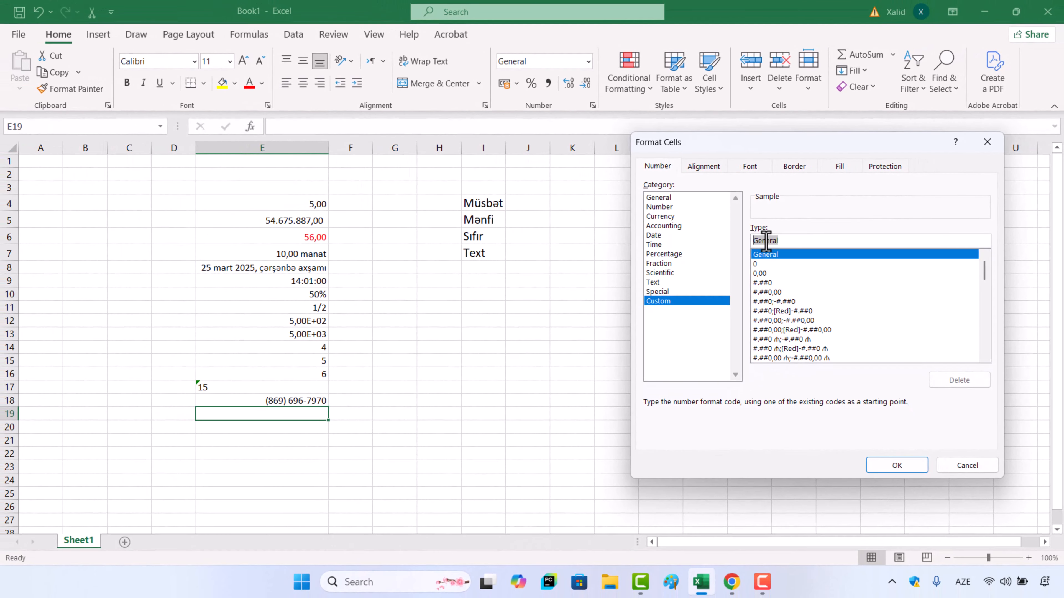
pyautogui.press('BackSpace')
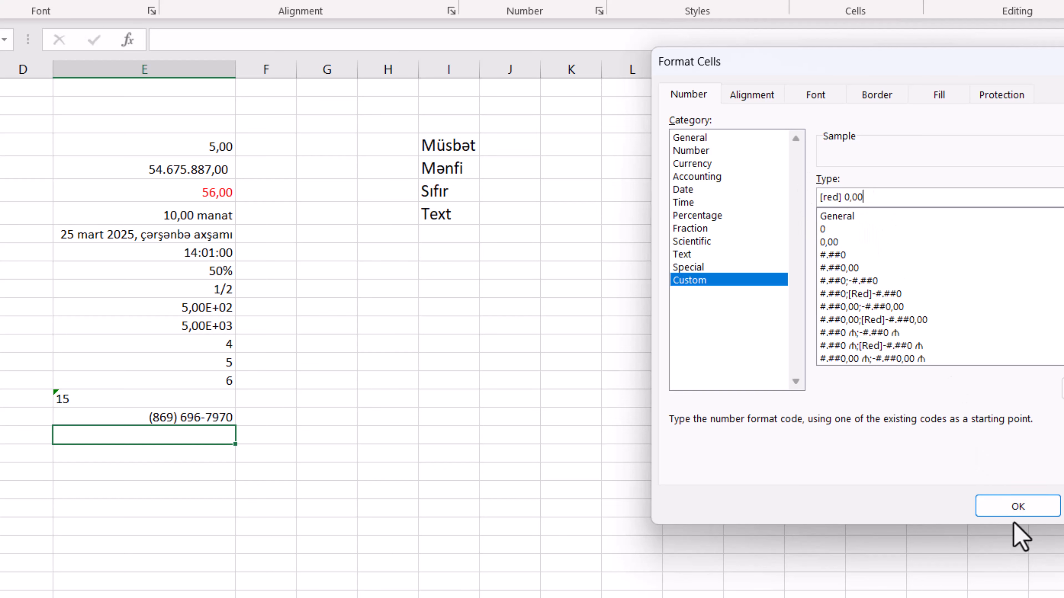
pyautogui.click(1019, 507)
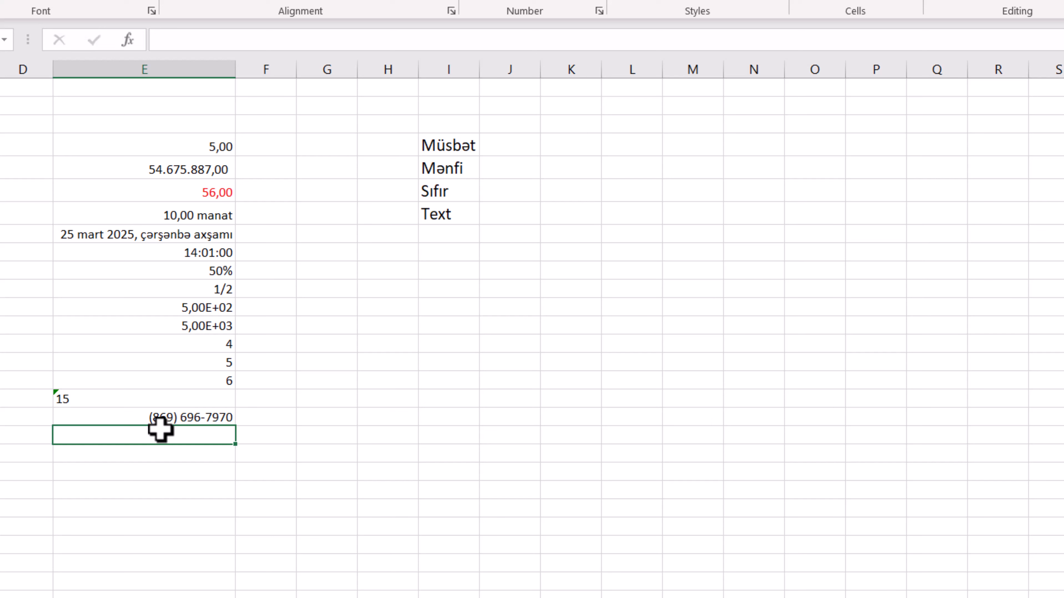
pyautogui.write('5')
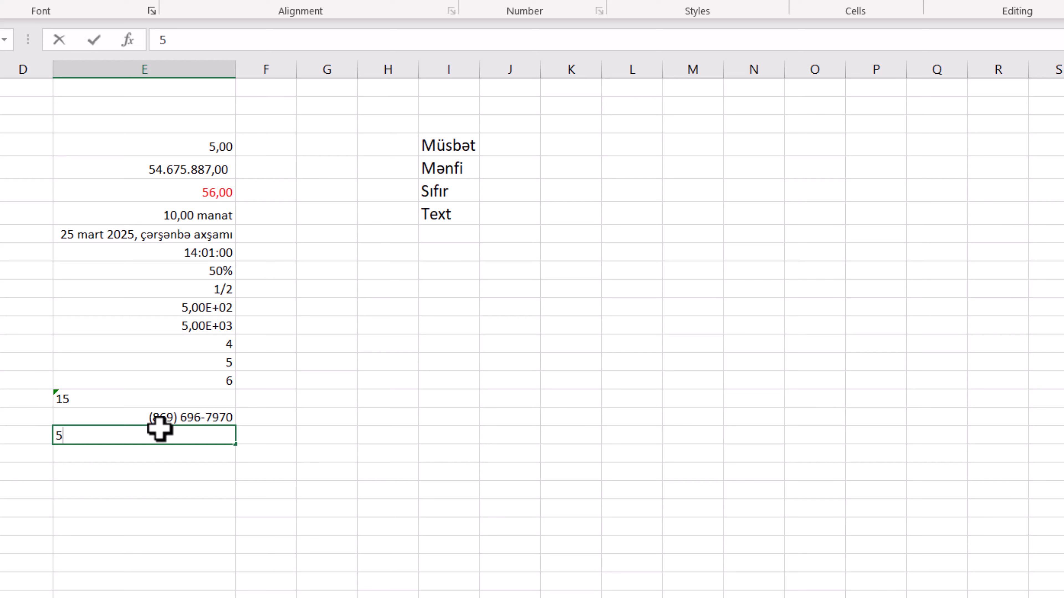
pyautogui.press('Return')
# Extend the custom format of cell E19 with a blue section for negative numbers: [Red] 0,00; [blue] 0,00
pyautogui.click(164, 438)
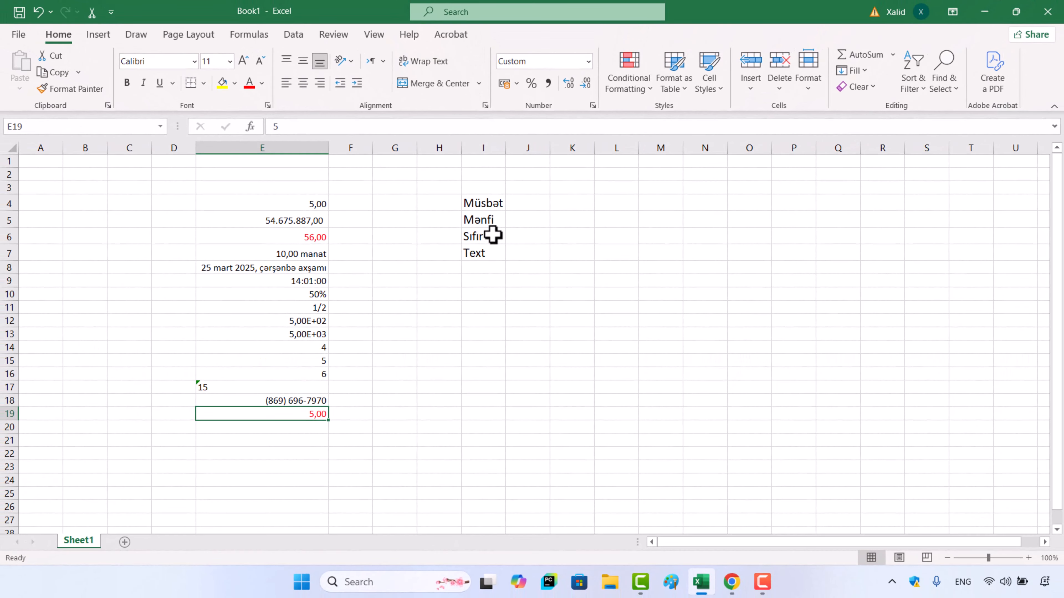
pyautogui.click(592, 105)
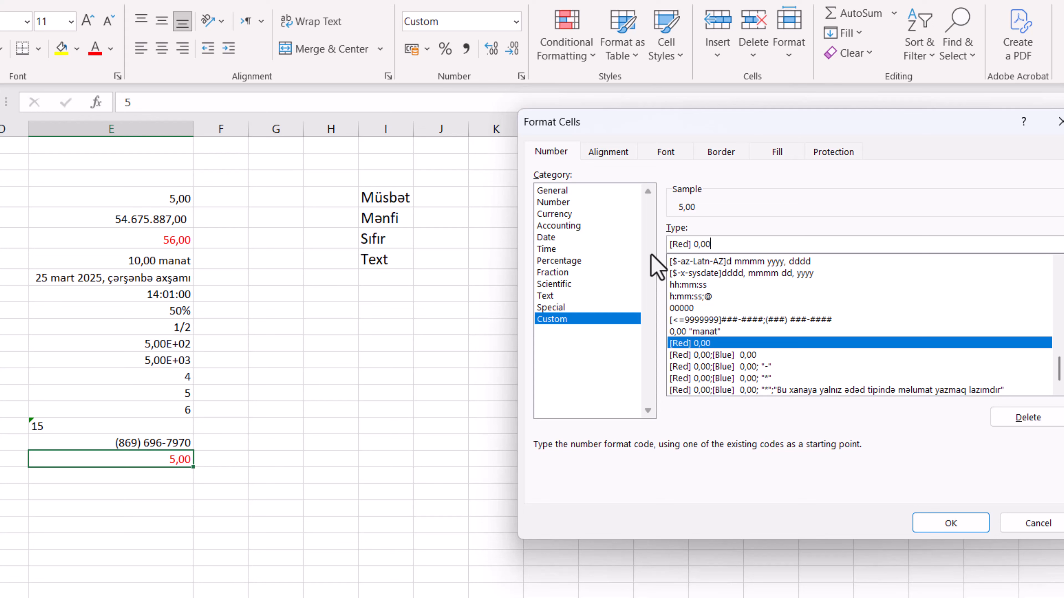
pyautogui.write('; [blue] 0,00')
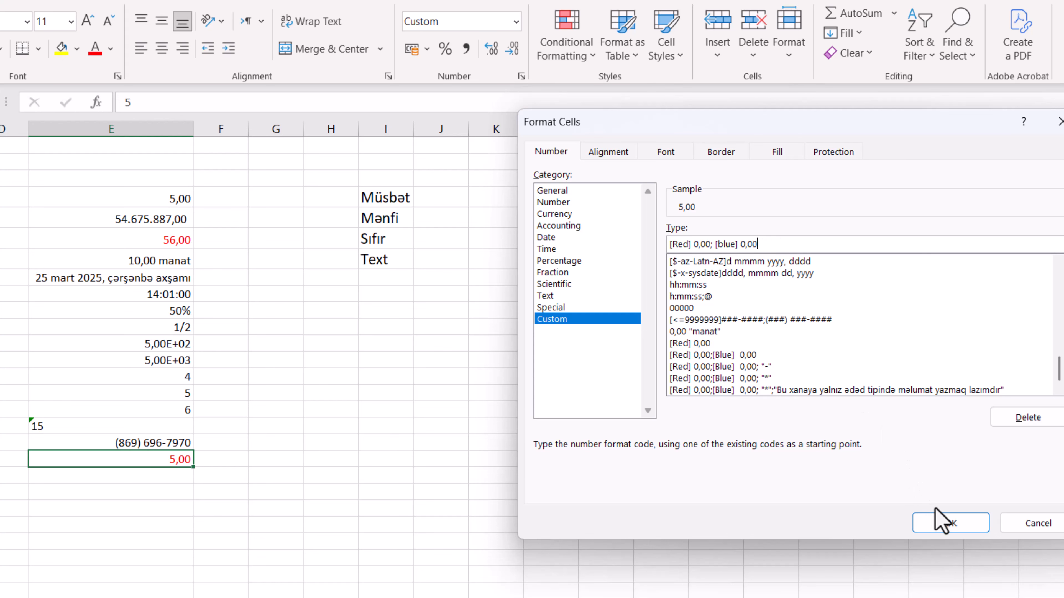
pyautogui.click(948, 523)
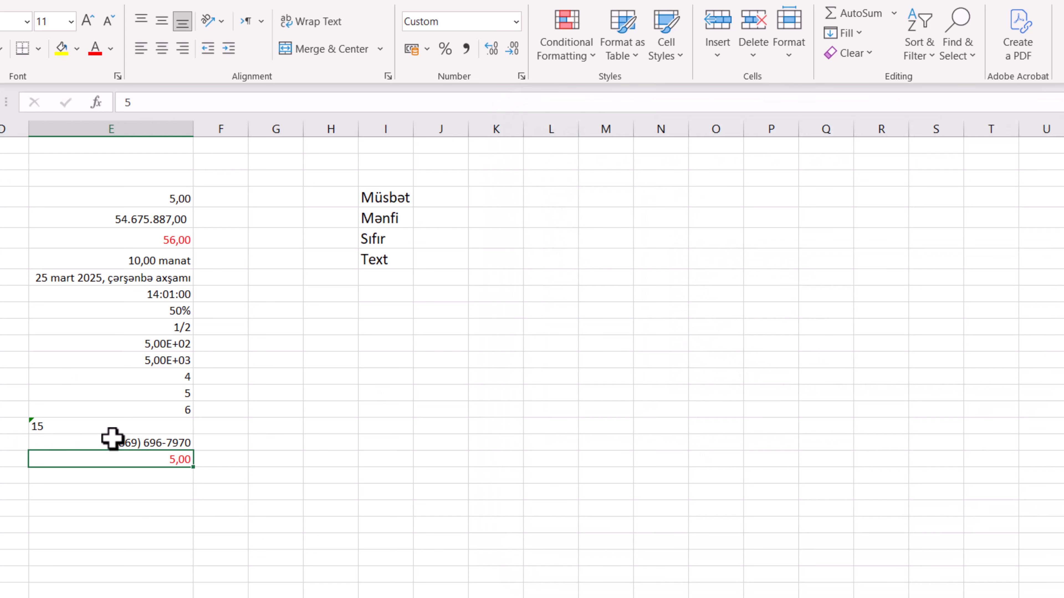
# Test the two-section format of cell E19 by entering -5 and after that 5
pyautogui.write('-5')
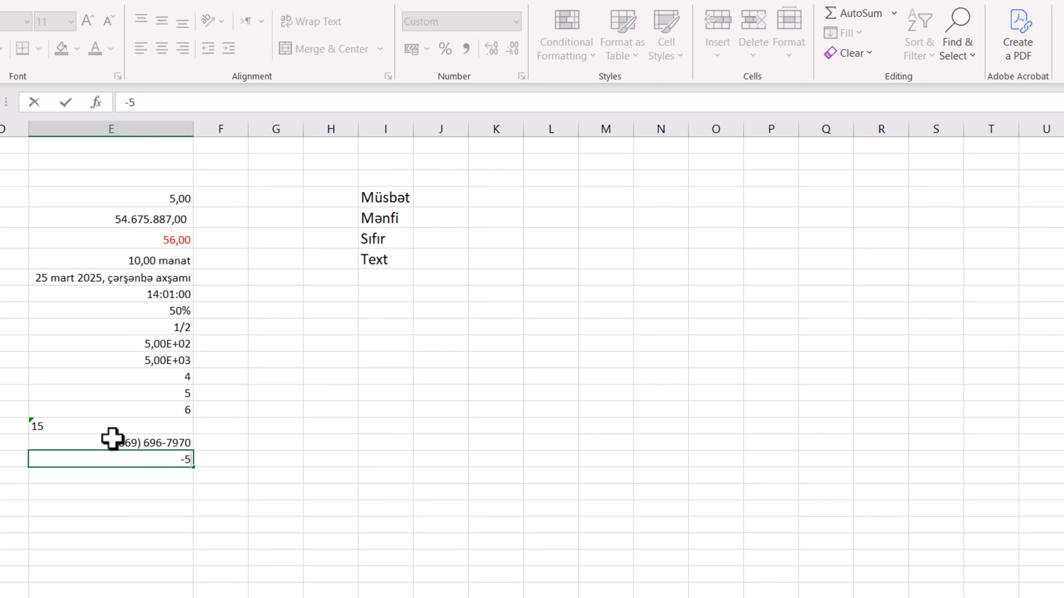
pyautogui.press('Return')
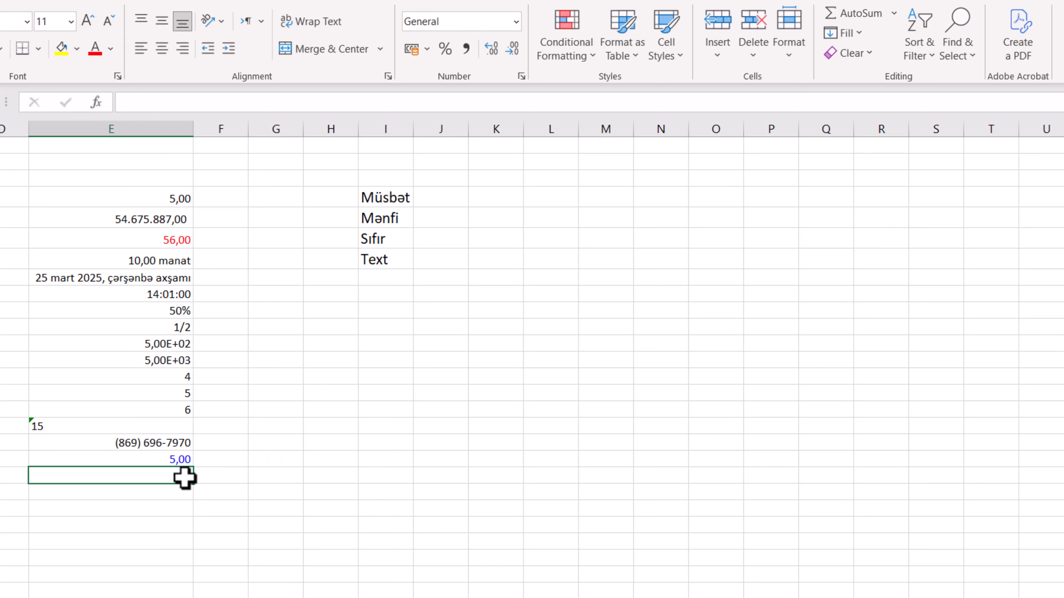
pyautogui.click(178, 461)
pyautogui.write('5')
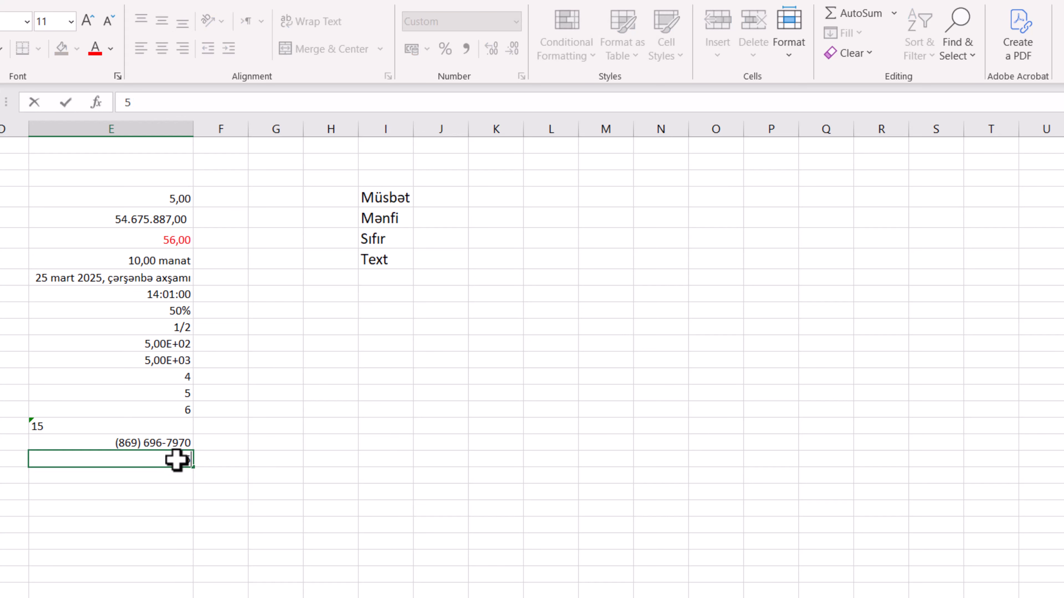
pyautogui.press('Return')
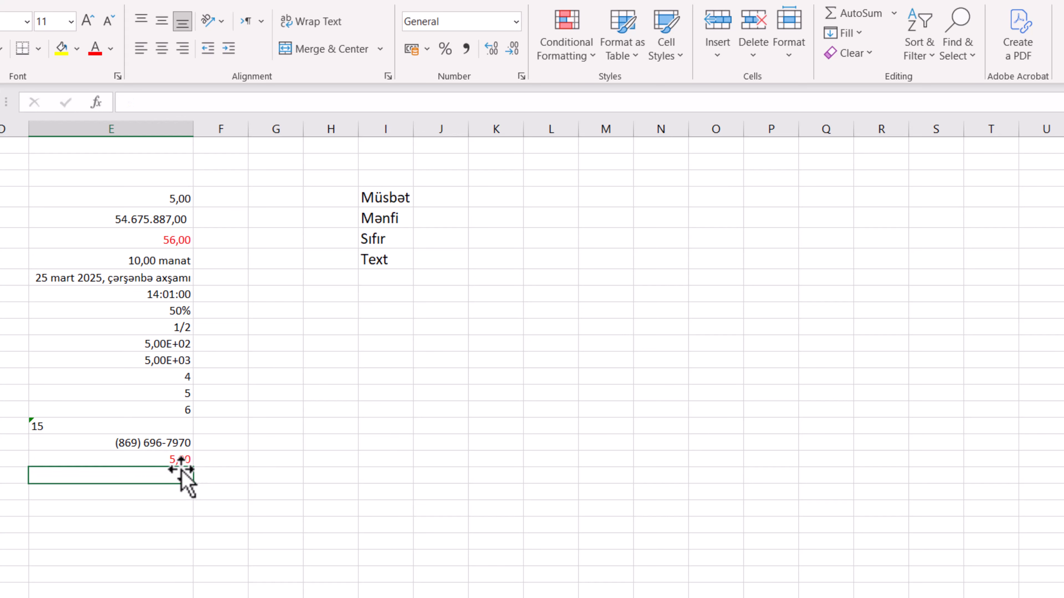
# Add the zero section "*" to the custom format of cell E19 and enter 0 in the cell
pyautogui.click(180, 460)
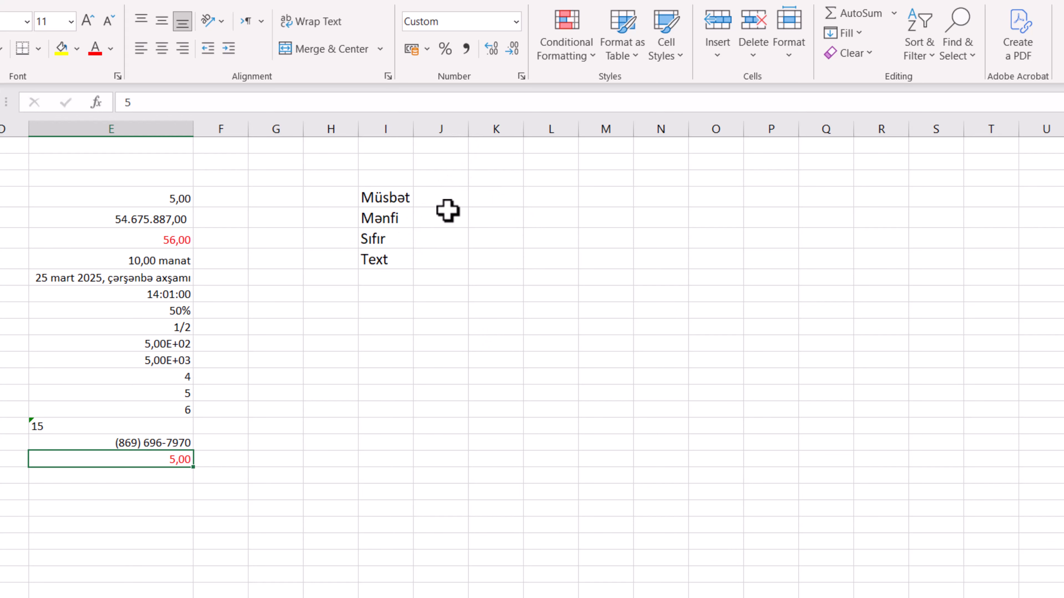
pyautogui.click(522, 76)
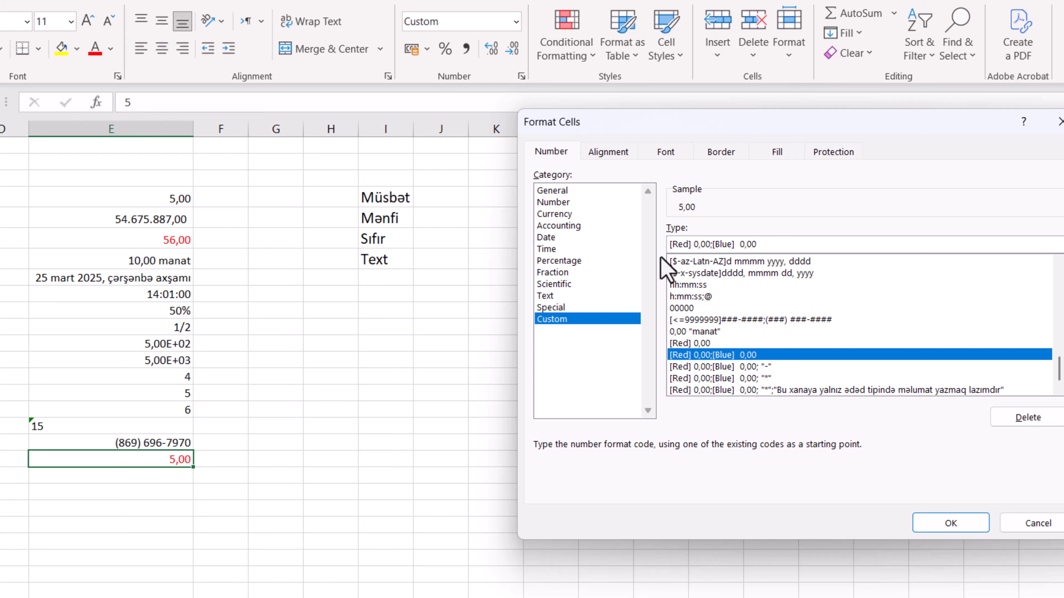
pyautogui.write('; "*')
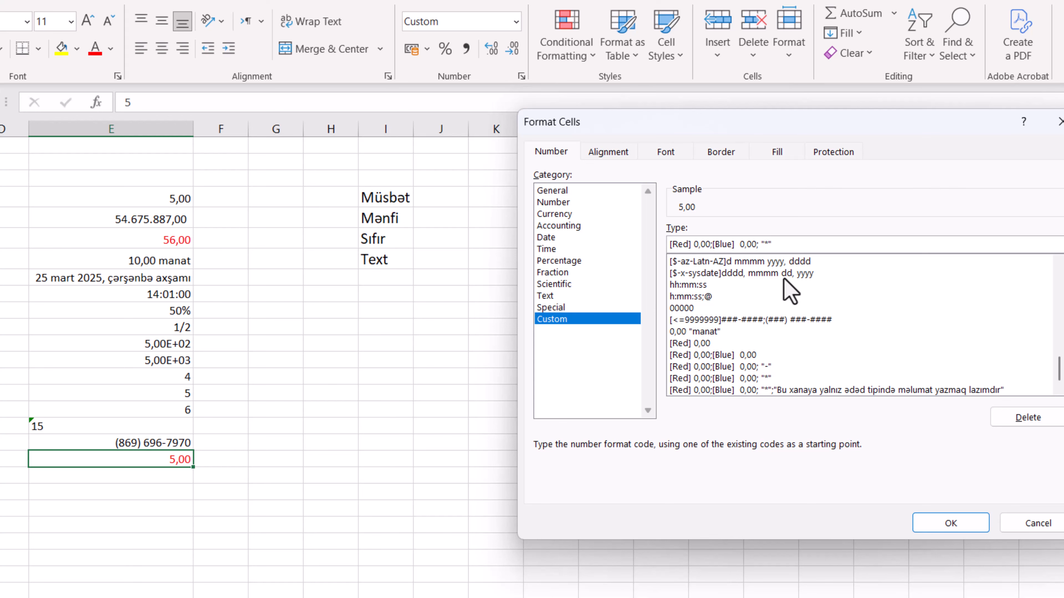
pyautogui.click(950, 524)
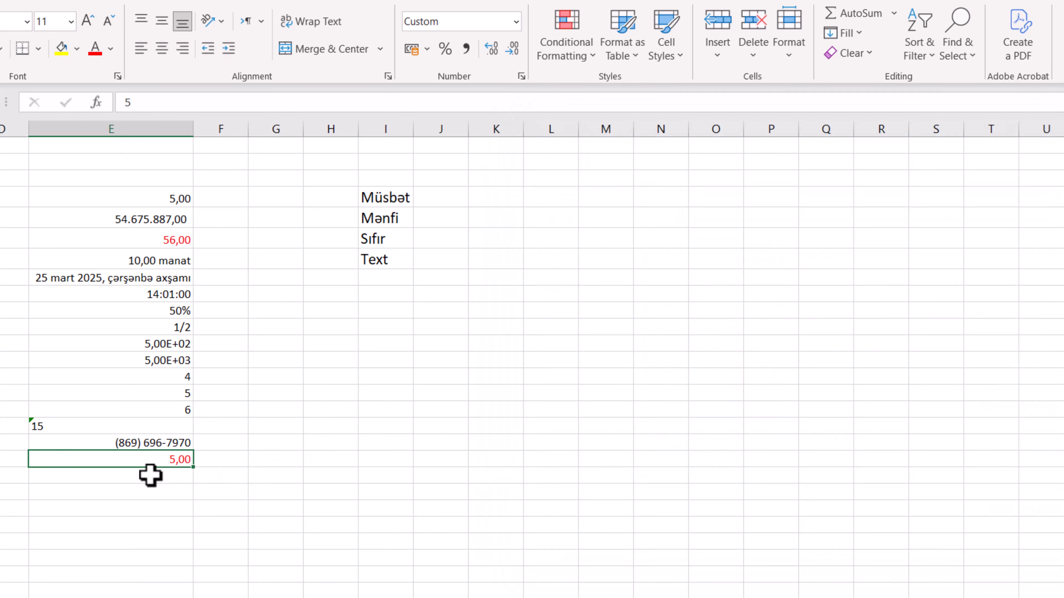
pyautogui.write('0')
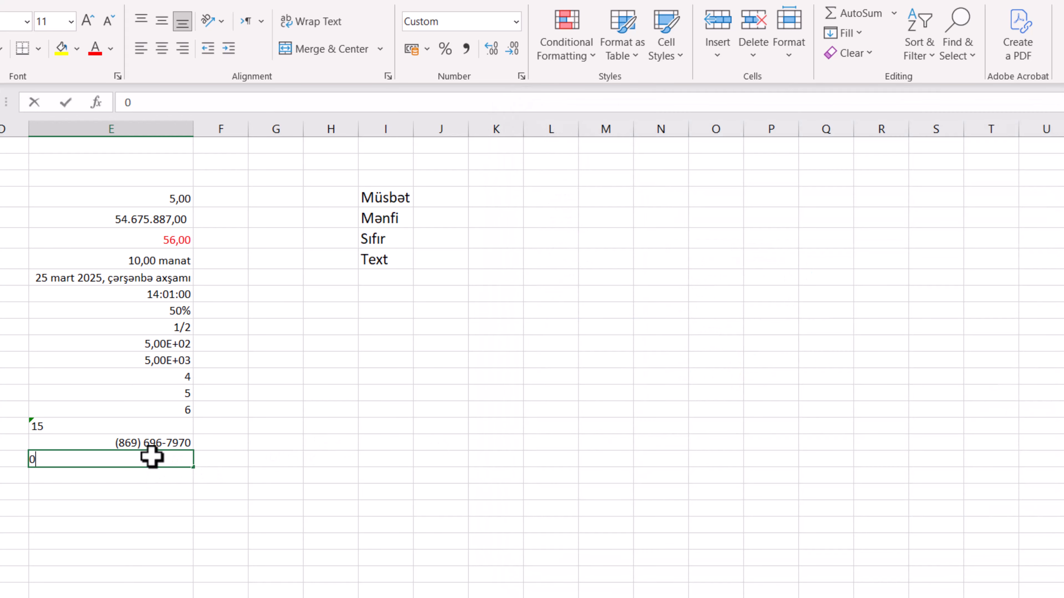
pyautogui.press('Return')
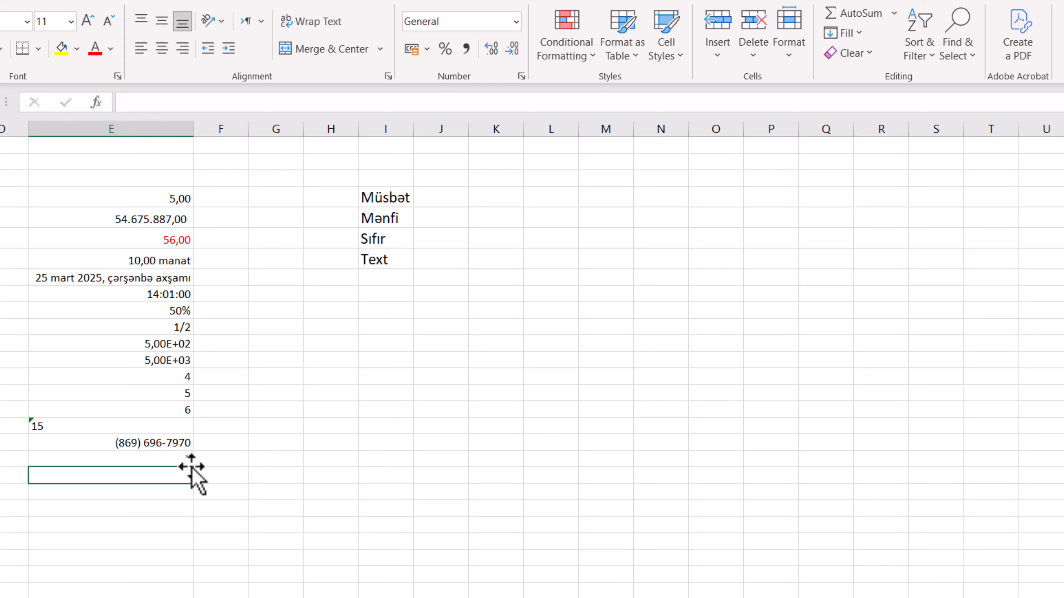
# Add a text section to the custom format of cell E19 reading "Bura yalnız ədəd tipində məlumat daxil edin"
pyautogui.click(178, 461)
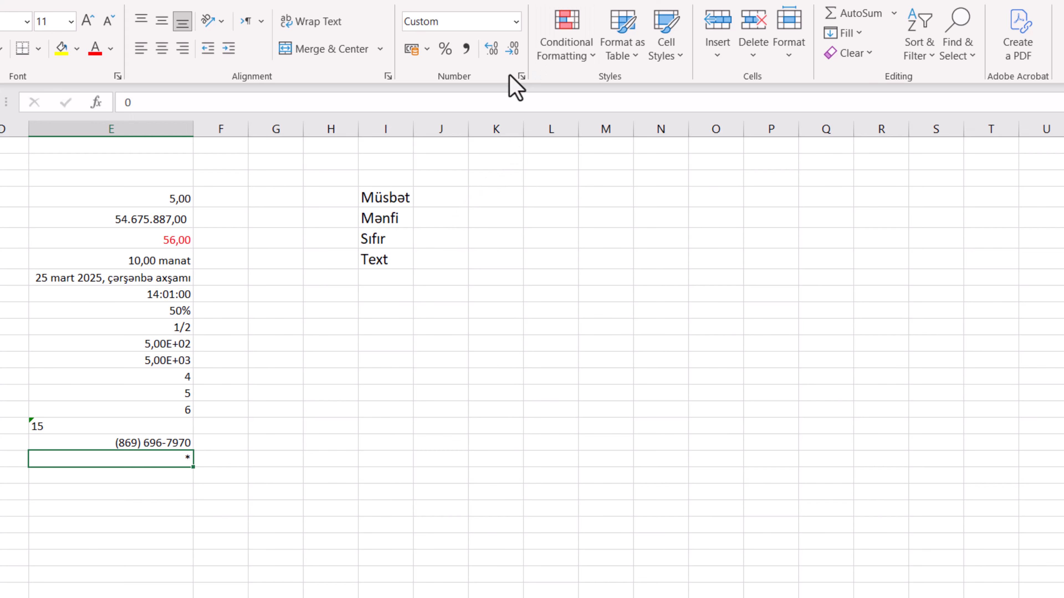
pyautogui.click(521, 76)
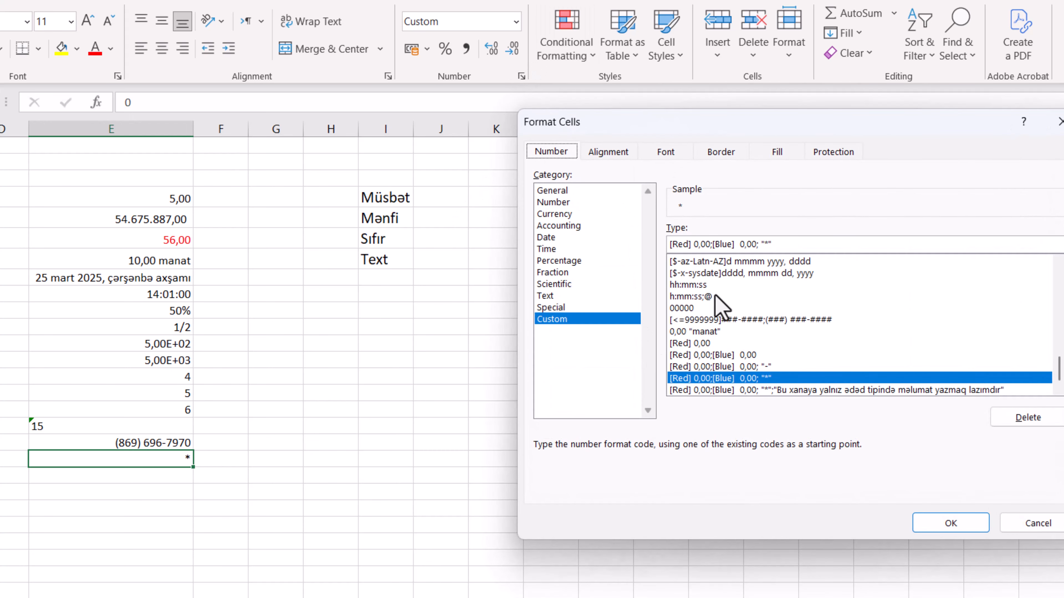
pyautogui.click(782, 247)
pyautogui.write(';"Bura yalnız əd')
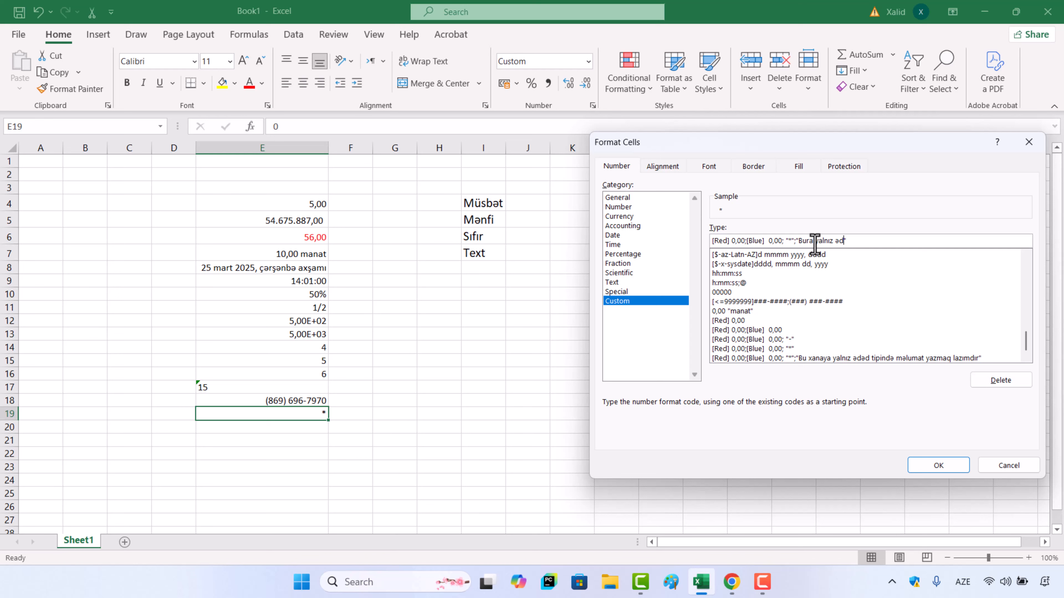
pyautogui.write('tipində məlumat daxil edin')
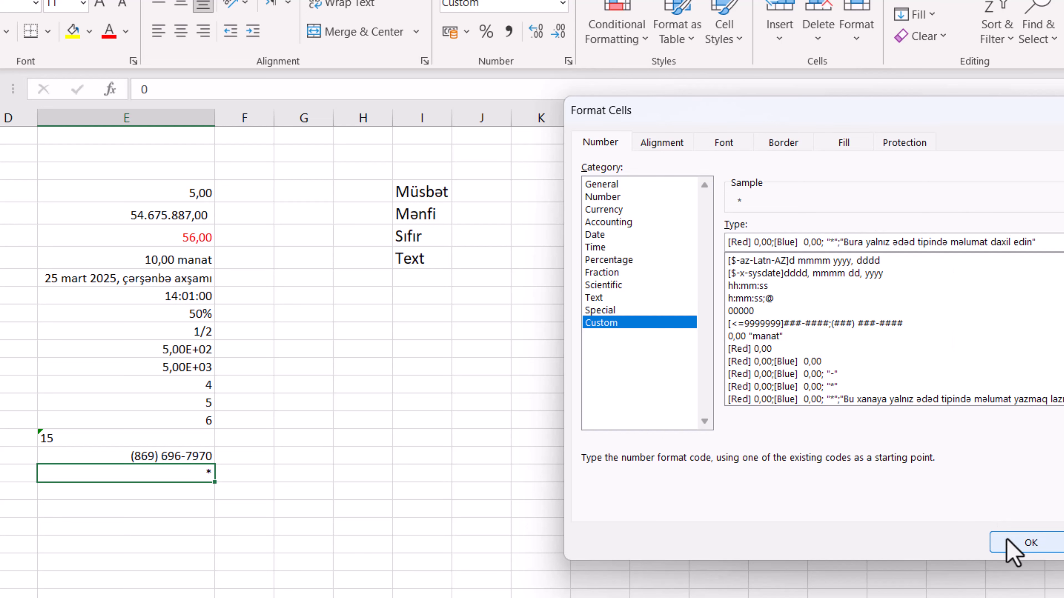
pyautogui.click(1028, 544)
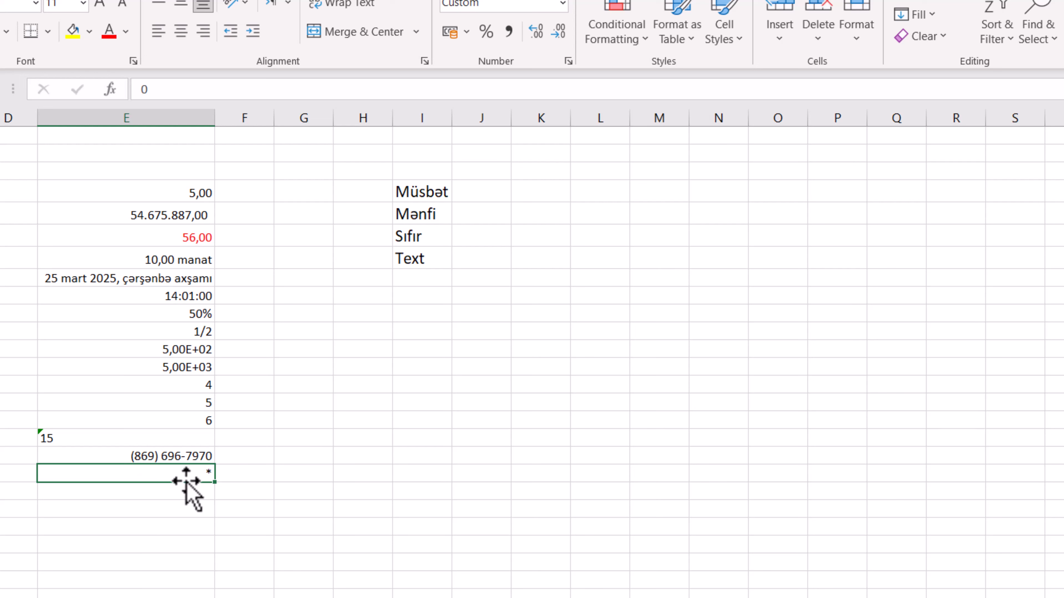
# Test the positive and negative sections of cell E19's custom format by entering 5 and after that -5
pyautogui.write('5')
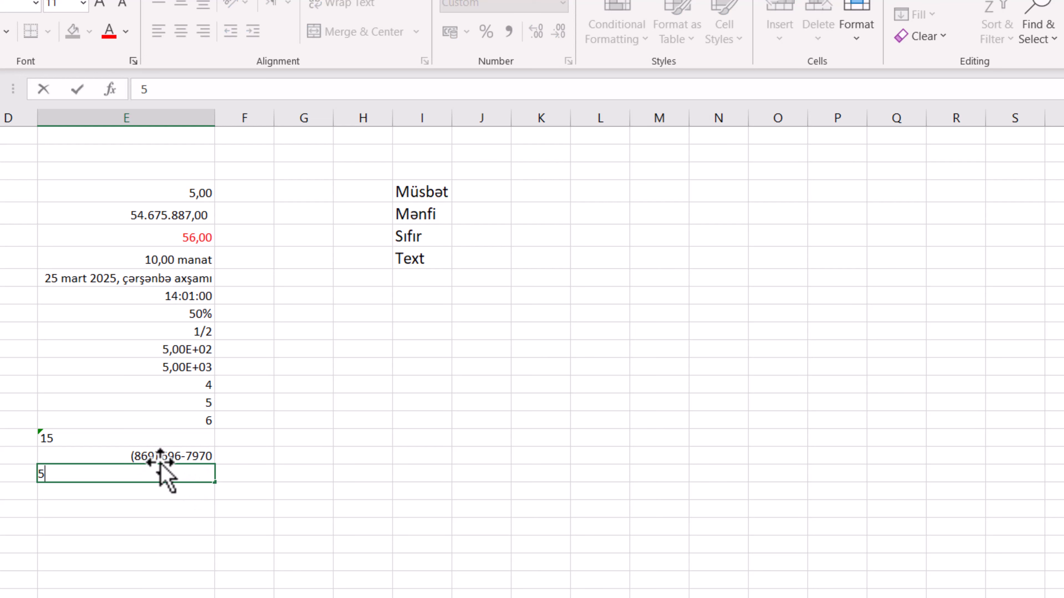
pyautogui.press('Return')
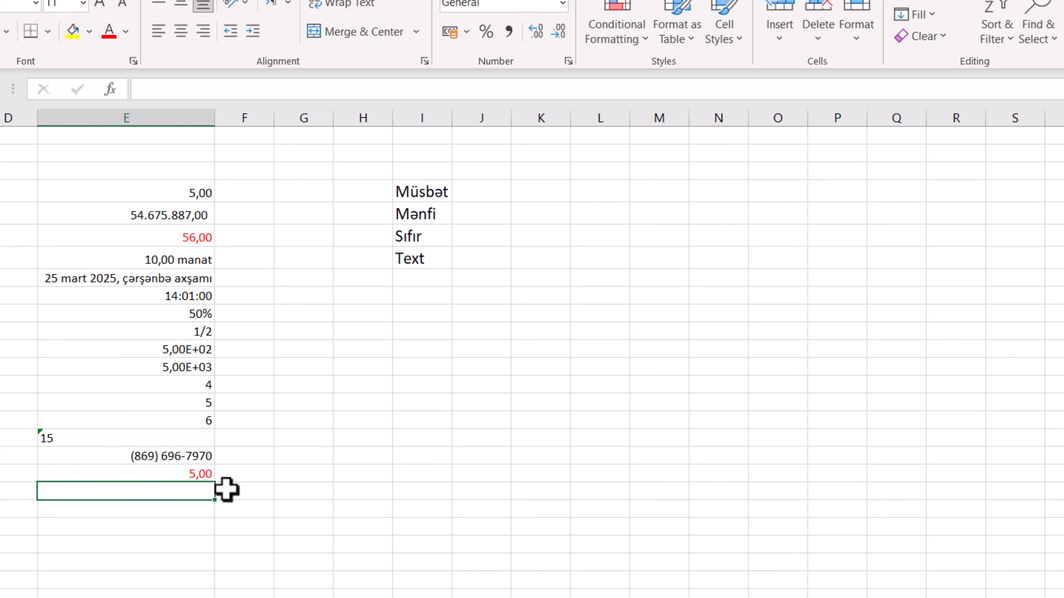
pyautogui.click(175, 471)
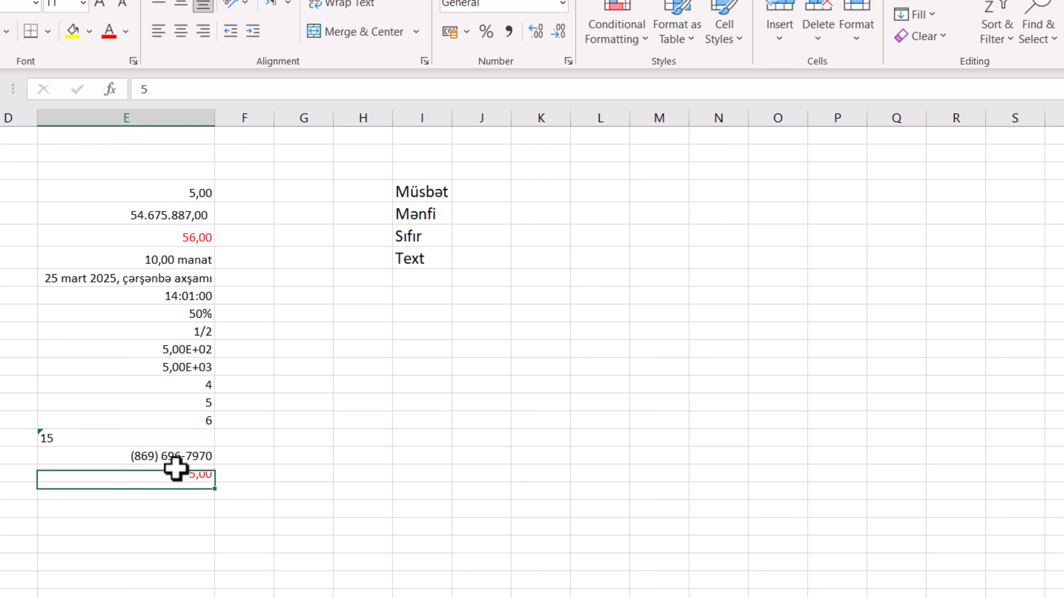
pyautogui.write('-5')
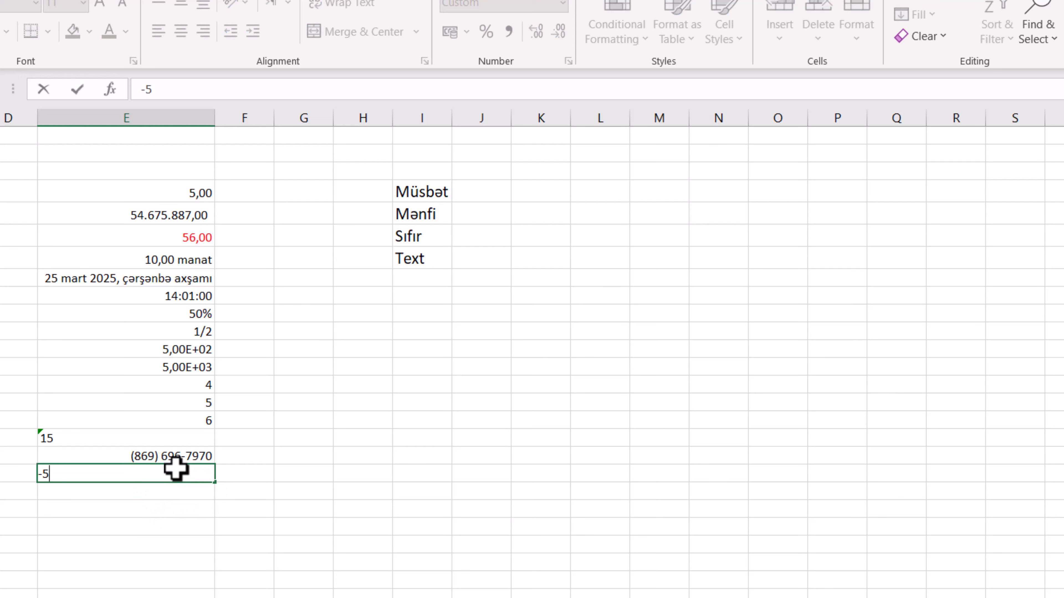
pyautogui.press('Return')
# Test the zero and text sections of cell E19's custom format by entering 0 and after that the letter t
pyautogui.click(194, 476)
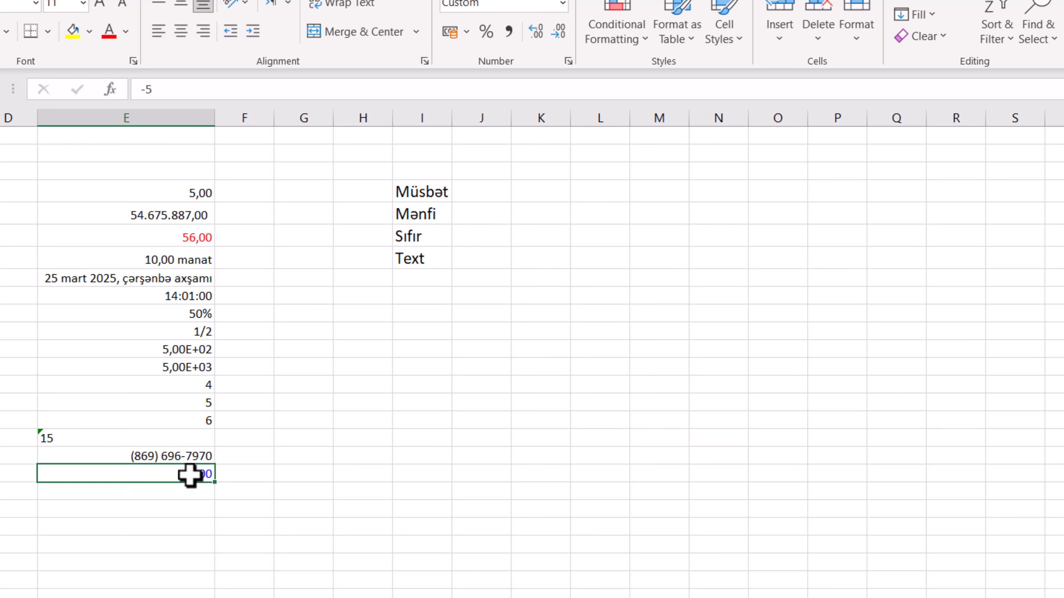
pyautogui.write('0')
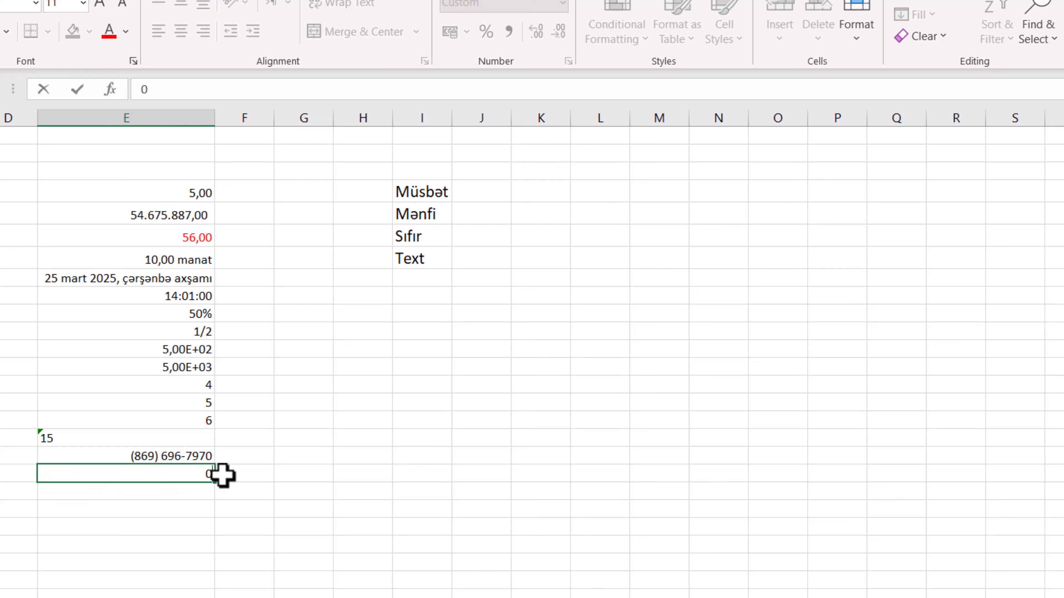
pyautogui.press('Return')
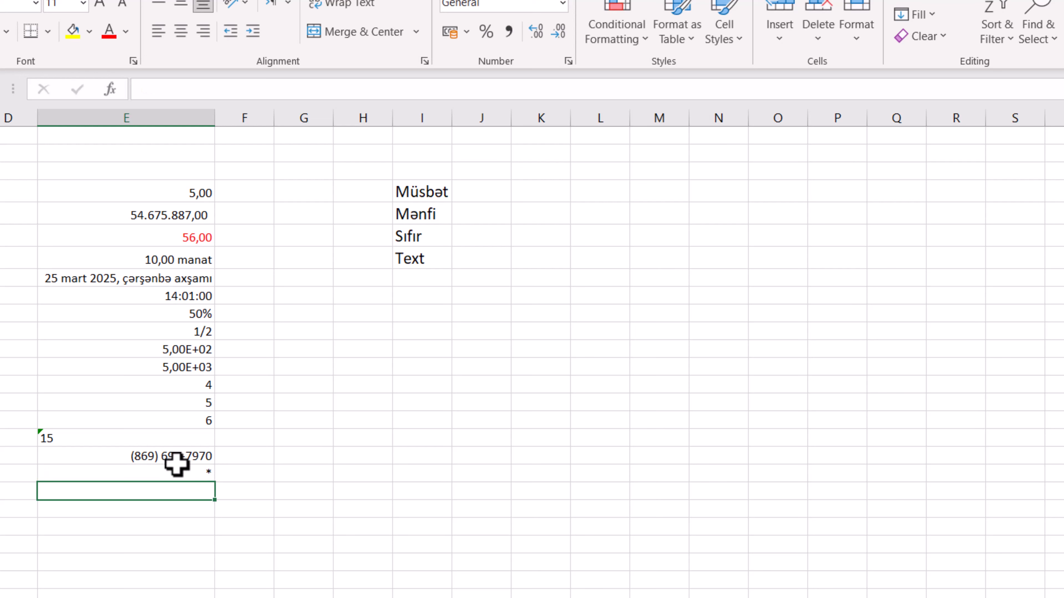
pyautogui.click(189, 477)
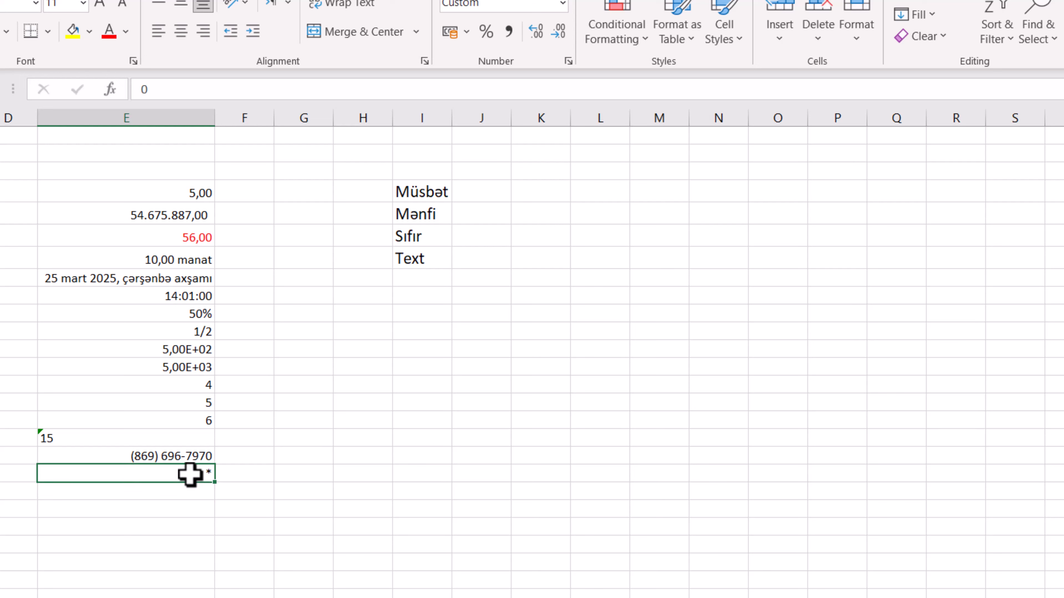
pyautogui.write('t')
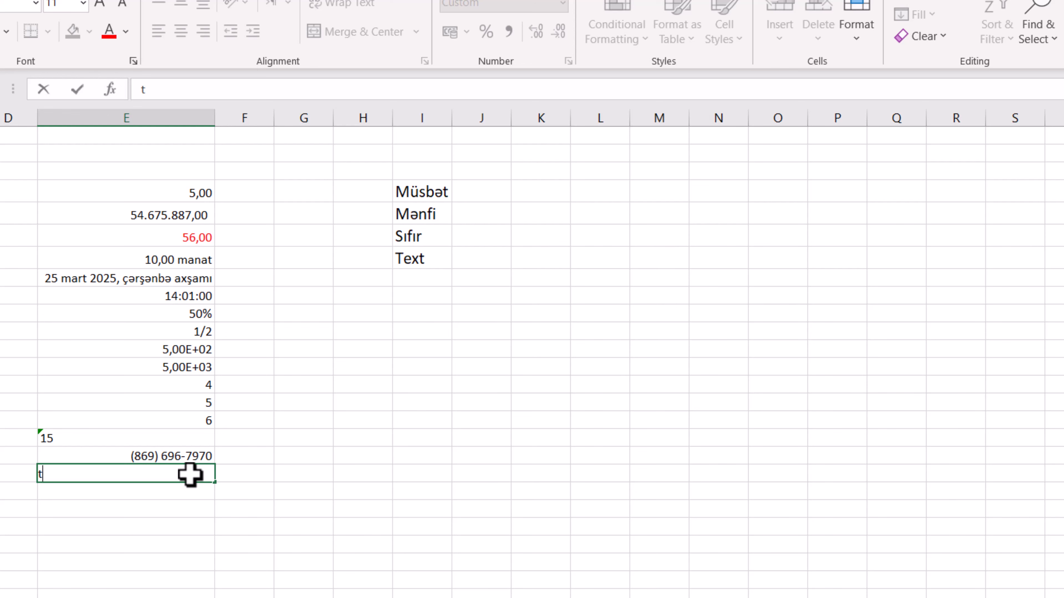
pyautogui.press('Return')
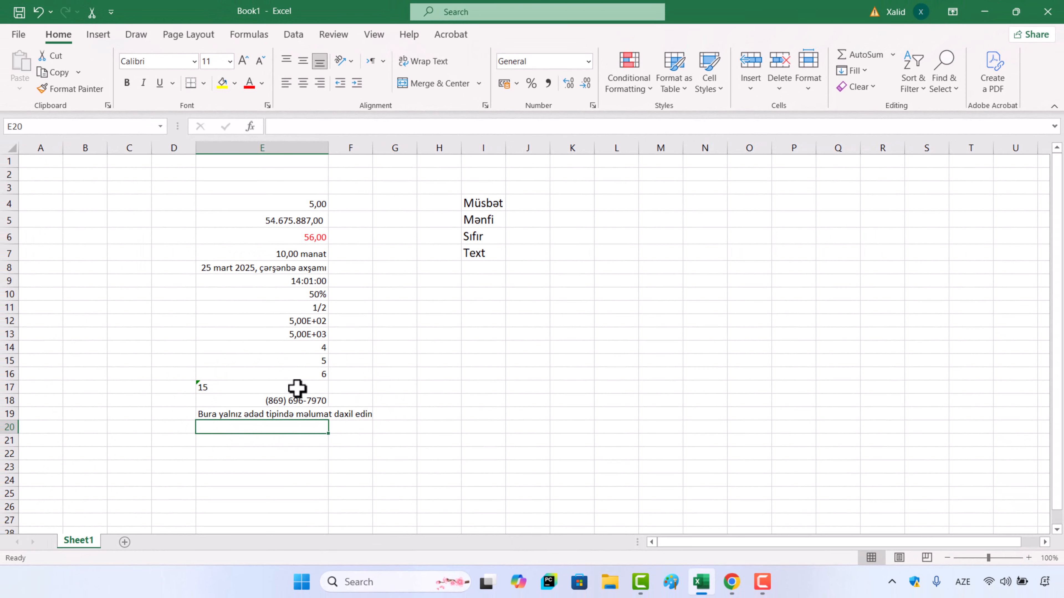
pyautogui.press('Down')
pyautogui.press('Right')
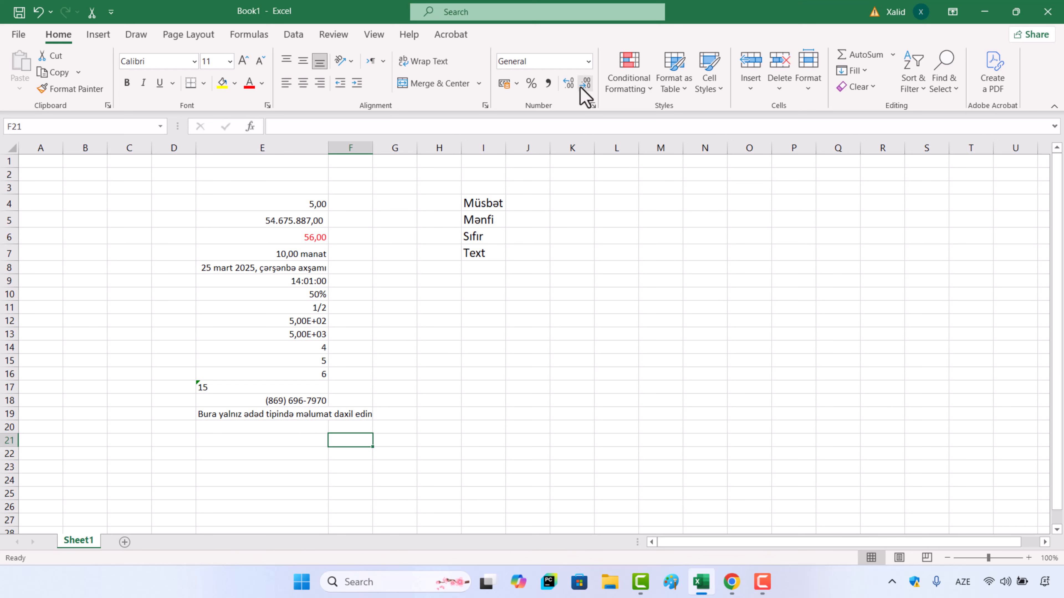
pyautogui.click(589, 62)
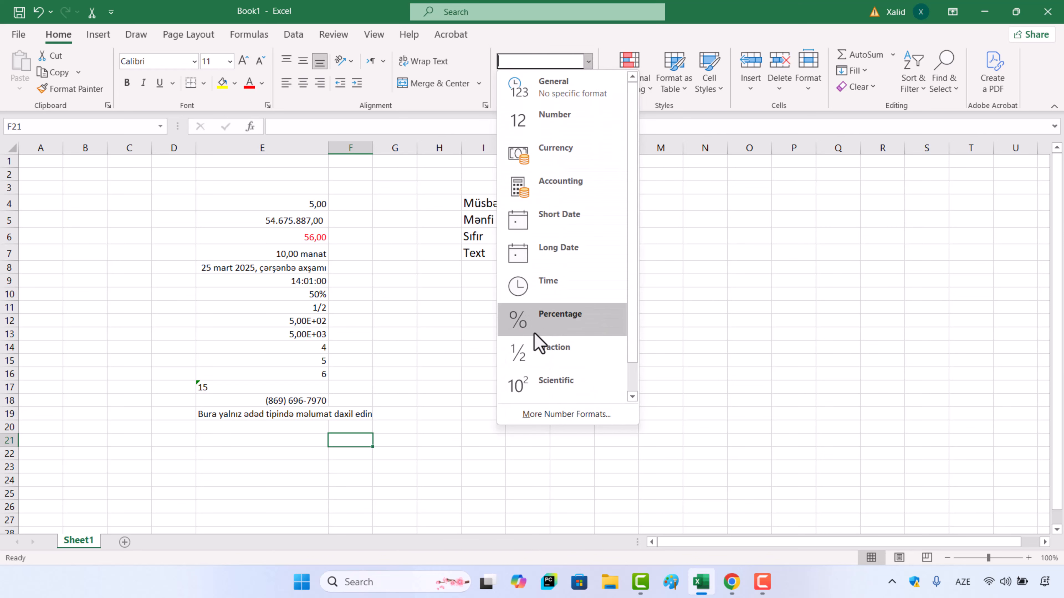
pyautogui.scroll(-1, 578, 327)
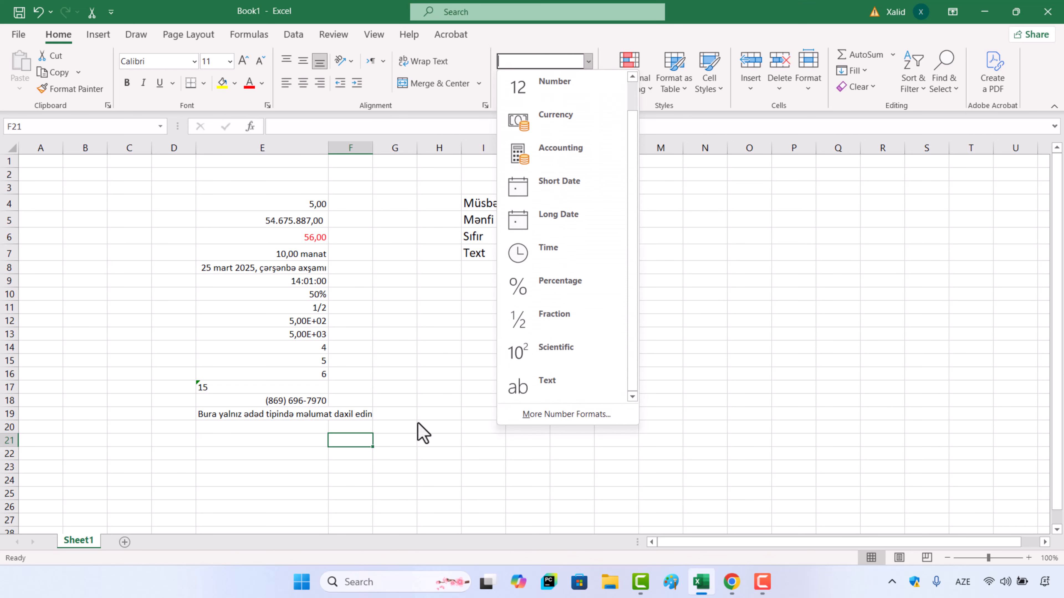
pyautogui.click(349, 463)
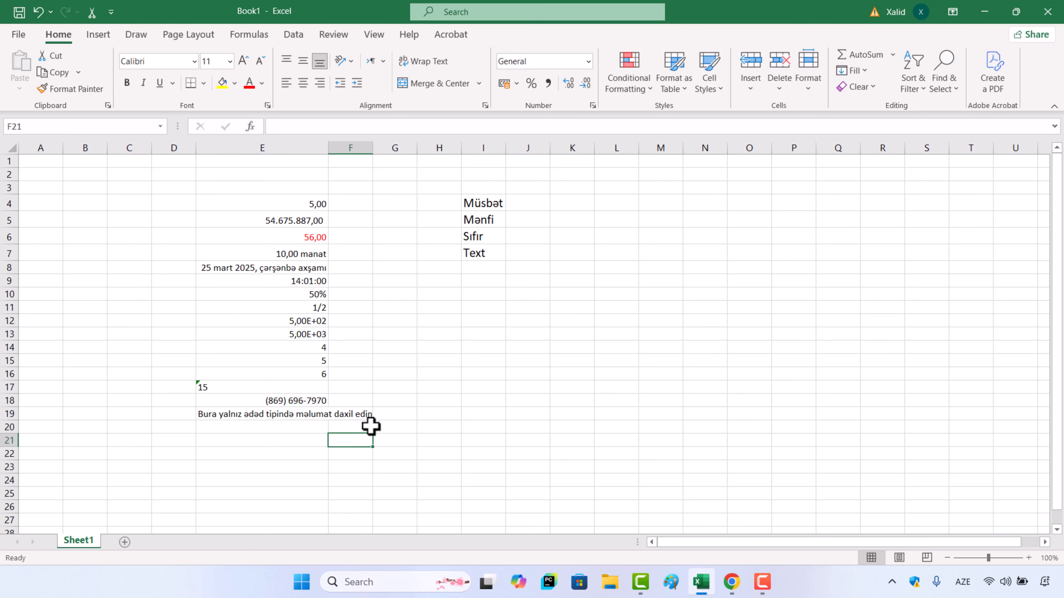